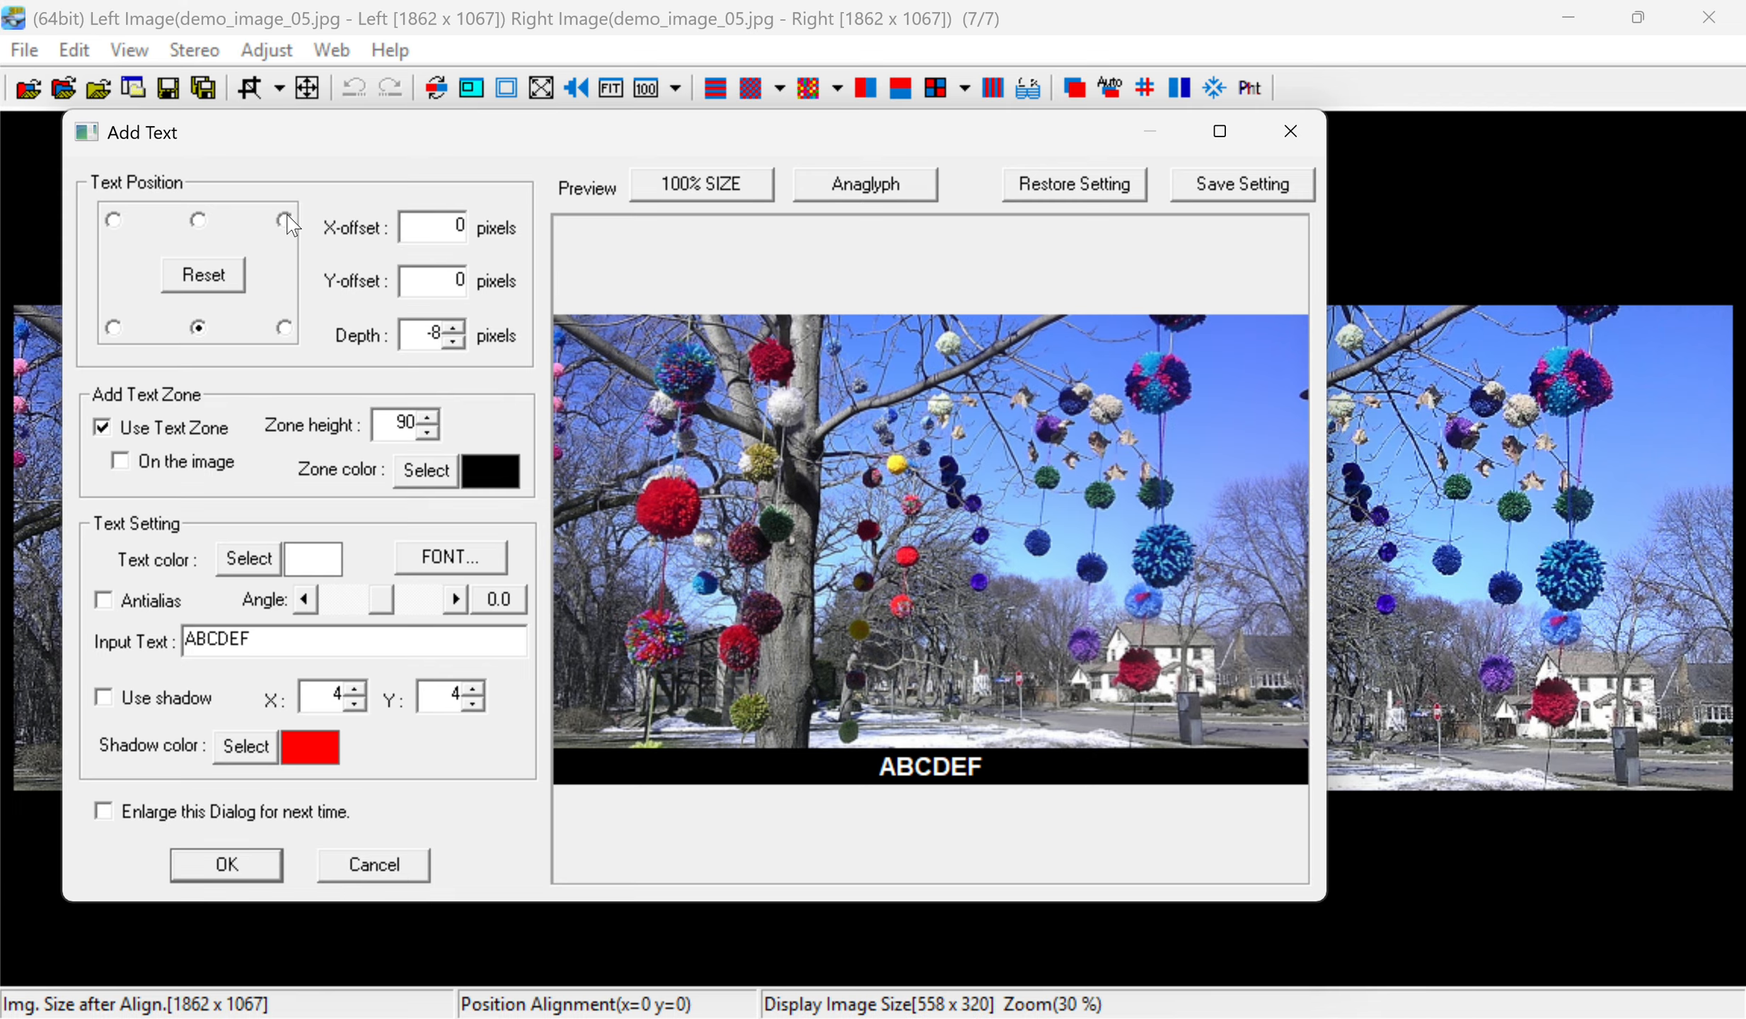
Set the depth of the added text to 0 pixels.
{"action": "double_click", "coordinate": [437, 334]}
{"action": "type", "text": "0"}
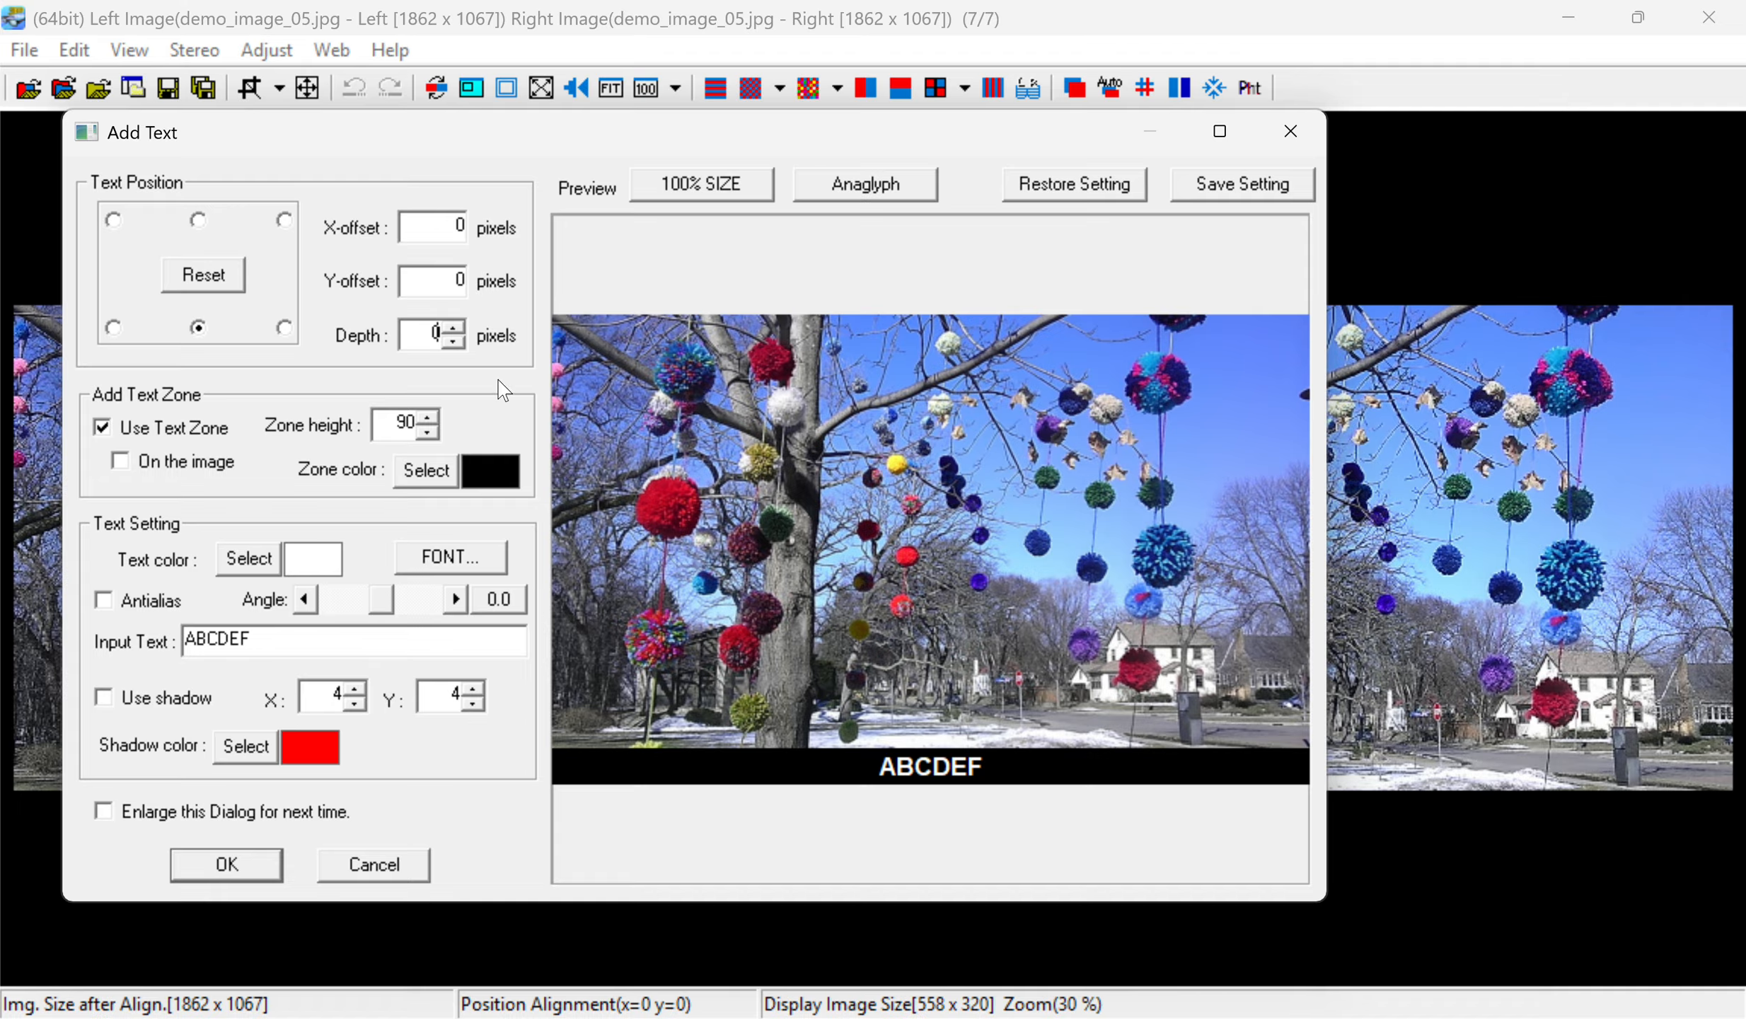
Try the text directly on the image at the top centre without a text zone, and restore the bottom-centre text zone.
{"action": "left_click", "coordinate": [102, 428]}
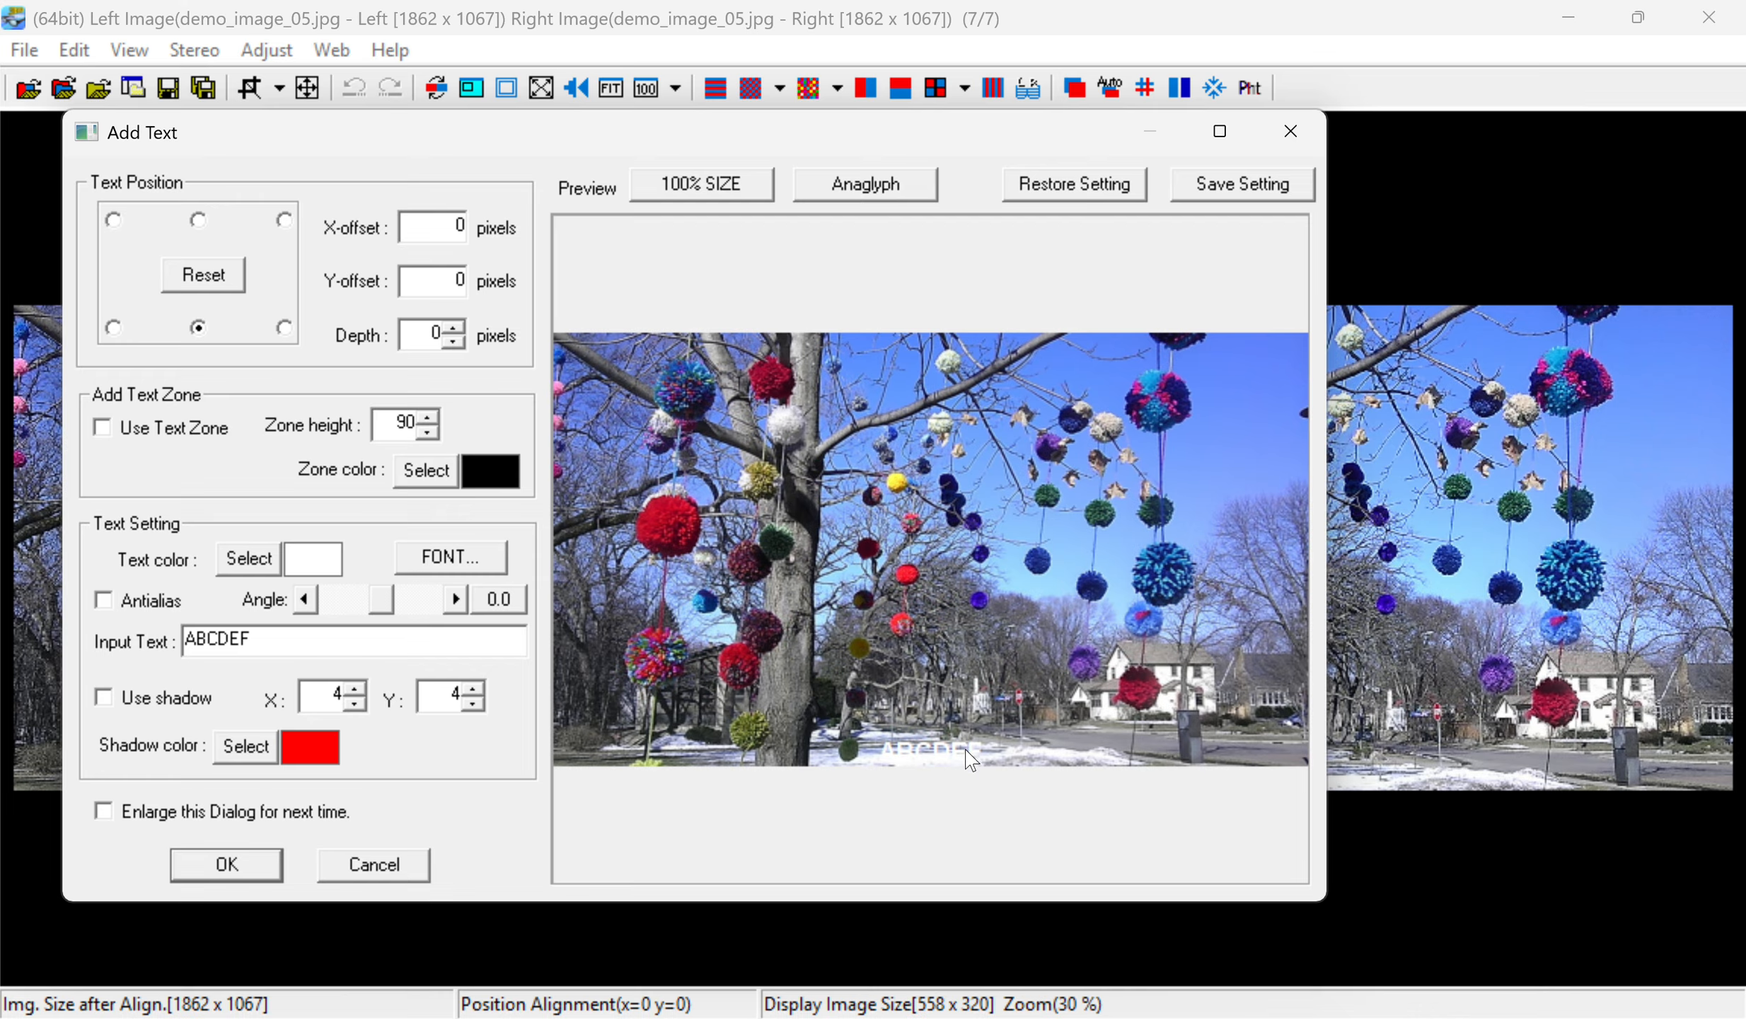
{"action": "left_click", "coordinate": [199, 220]}
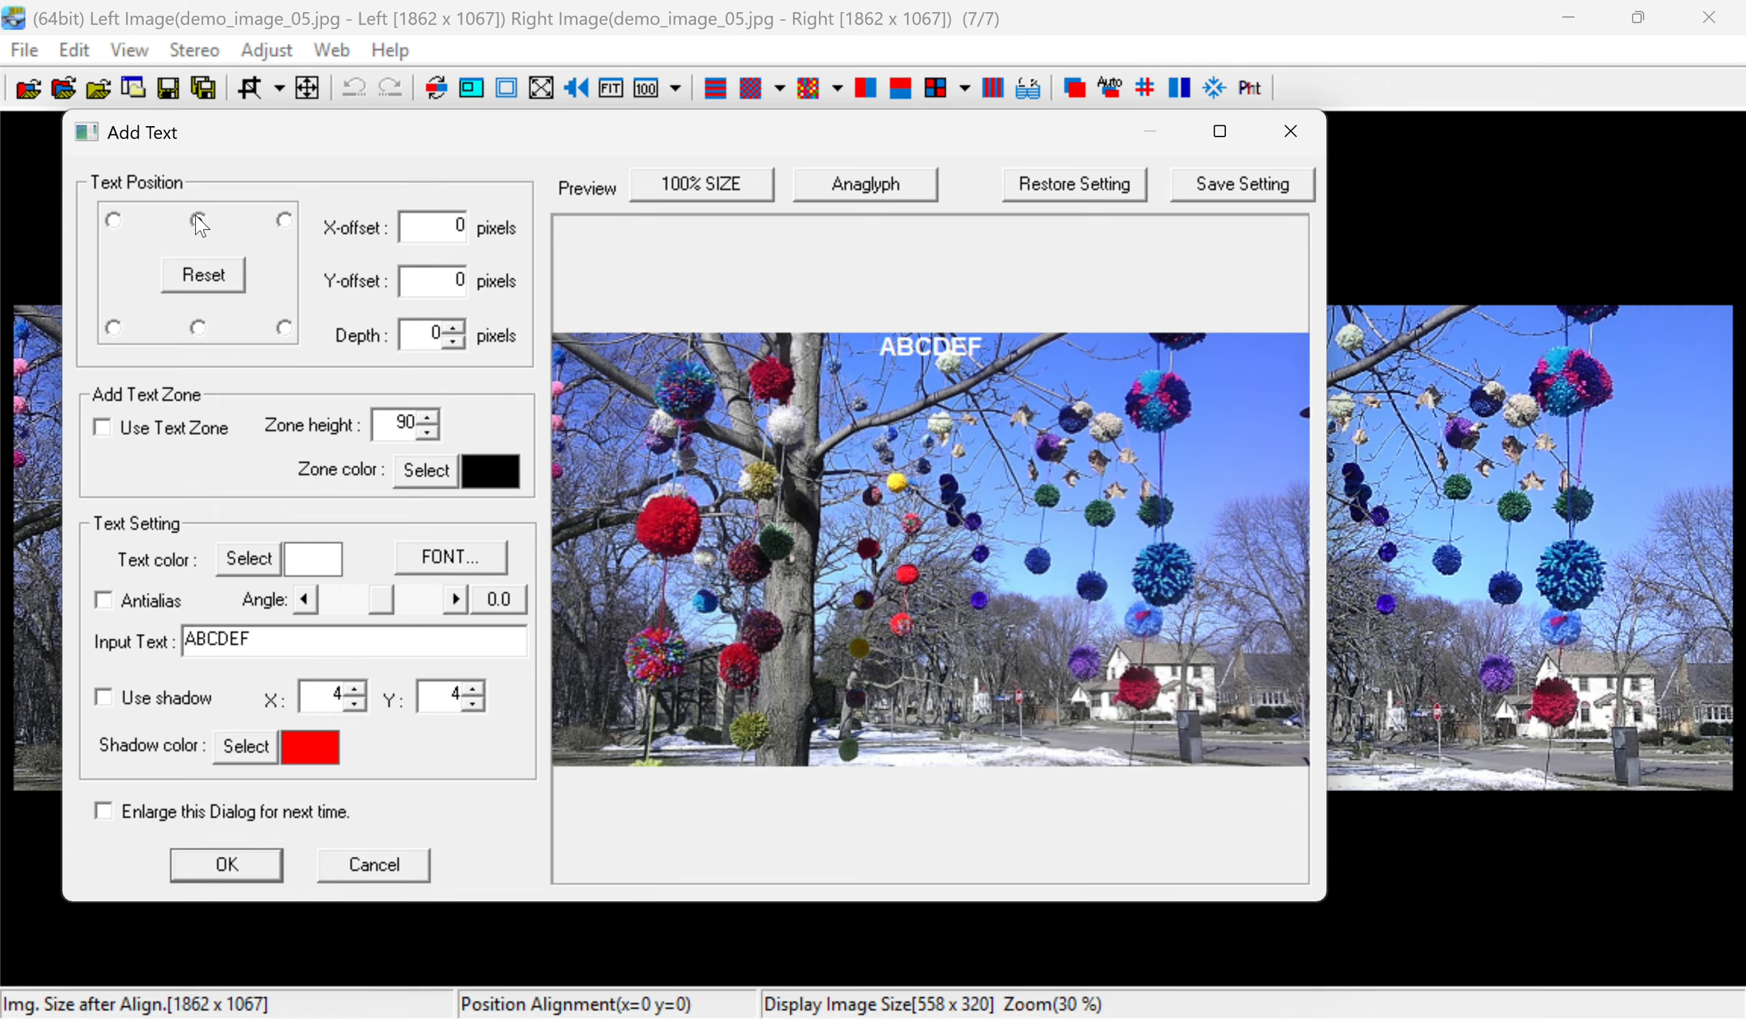
{"action": "left_click", "coordinate": [198, 329]}
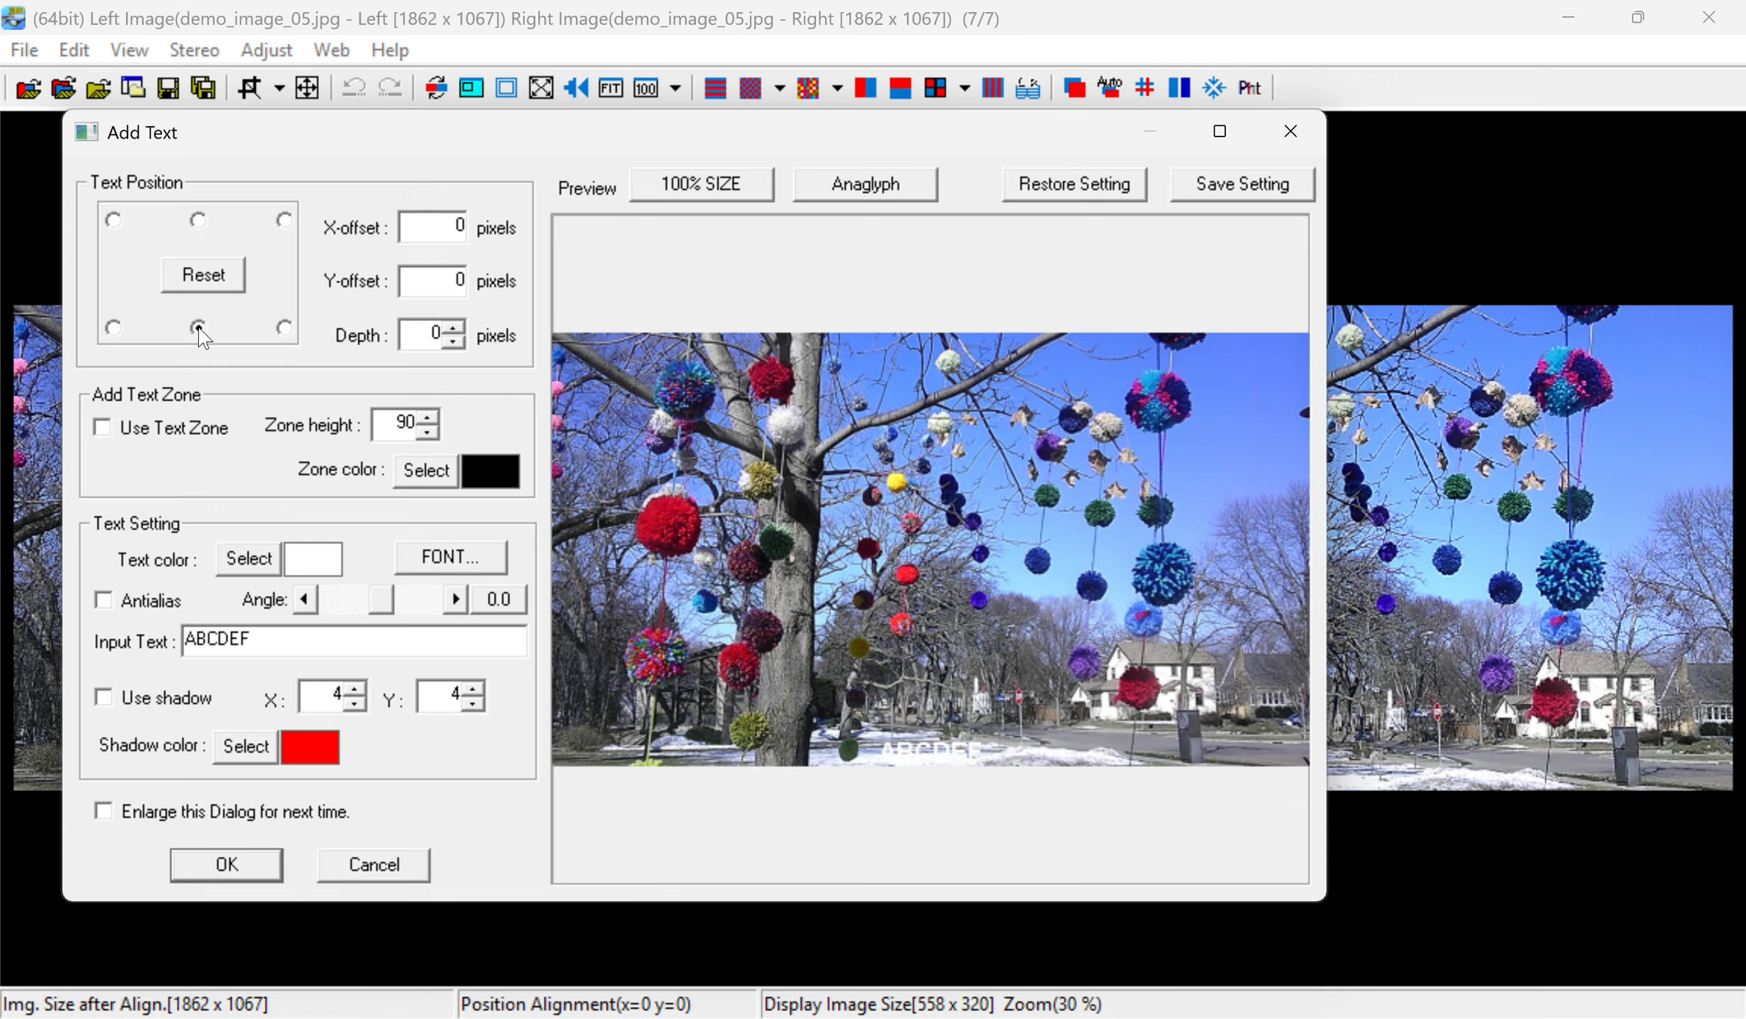
{"action": "left_click", "coordinate": [104, 428]}
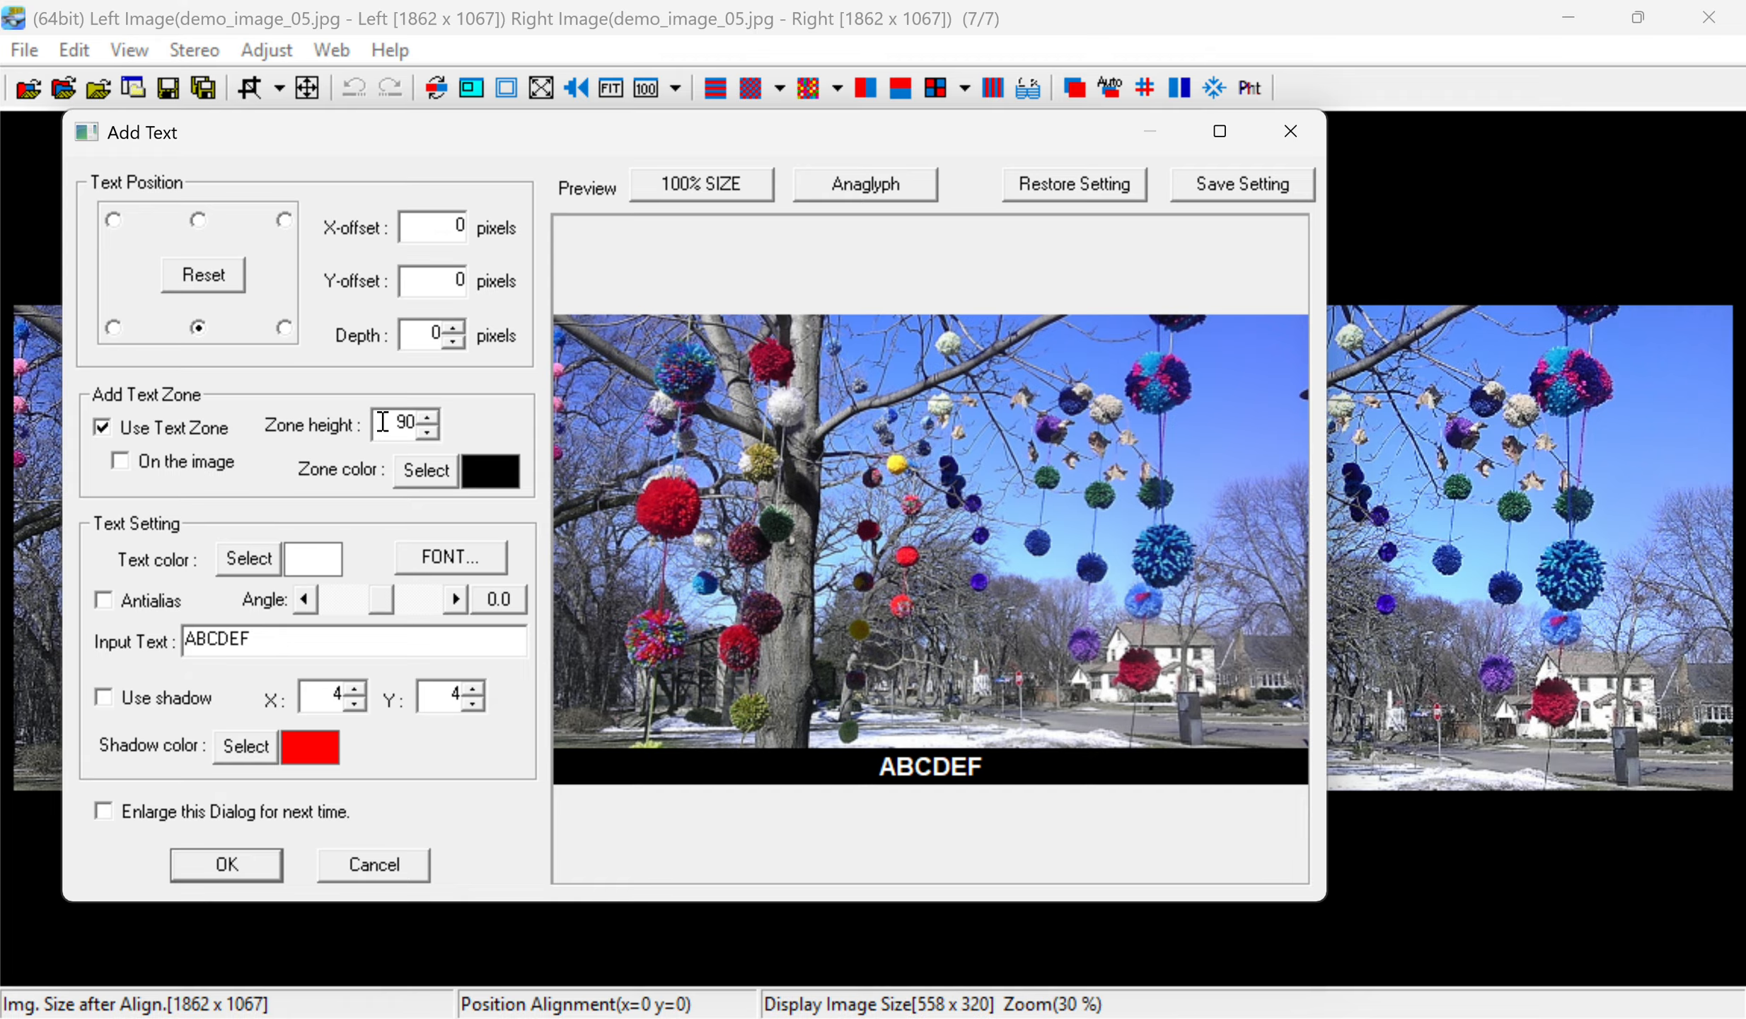
Review the available text zone colours and the font settings without changing them.
{"action": "left_click", "coordinate": [426, 470]}
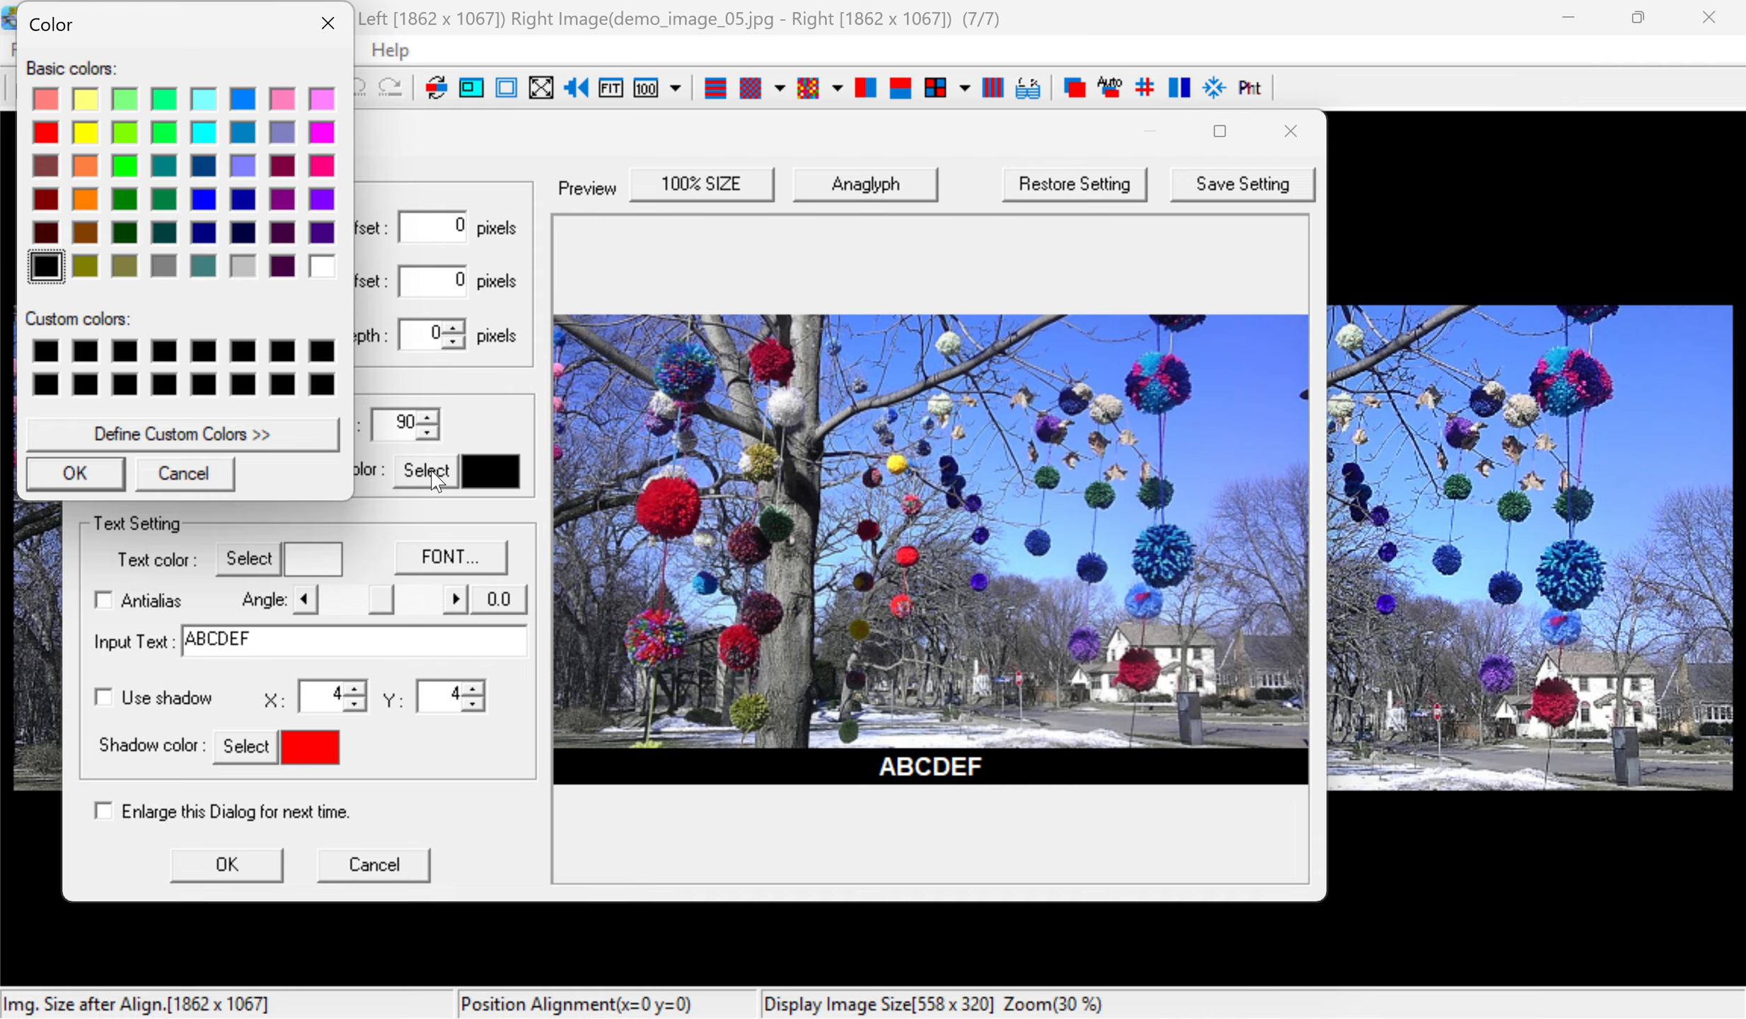
{"action": "left_click", "coordinate": [196, 481]}
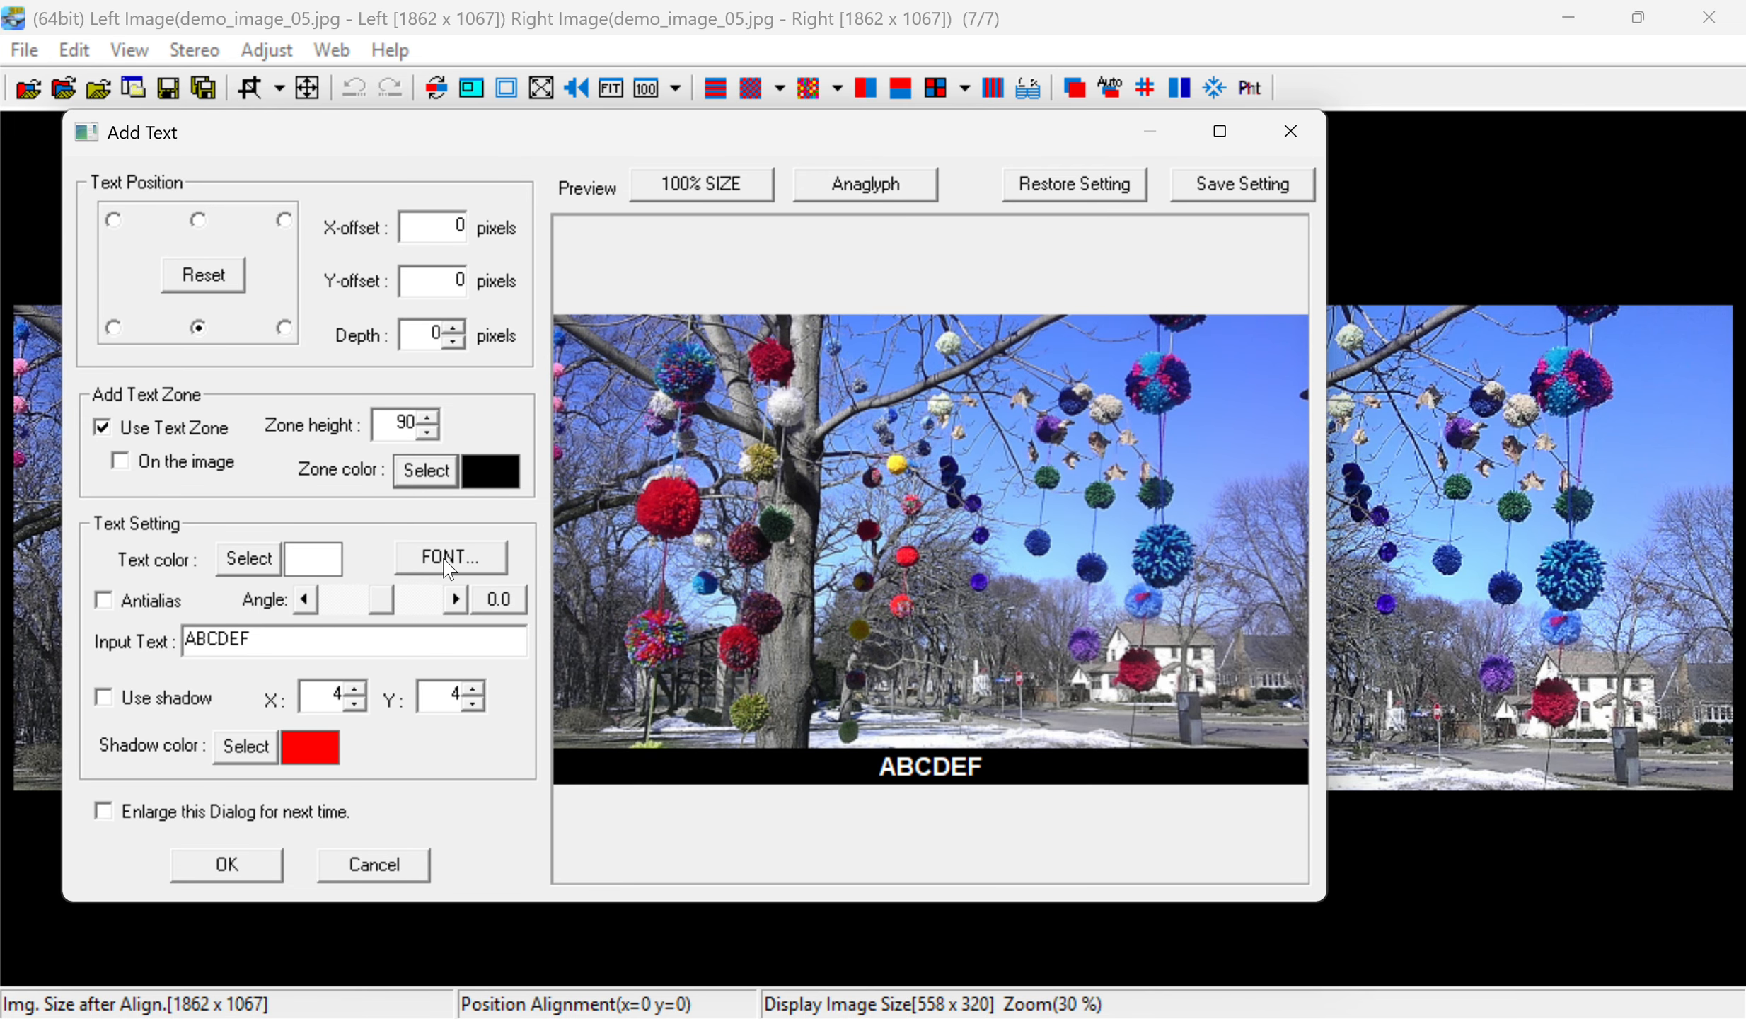
{"action": "left_click", "coordinate": [449, 559]}
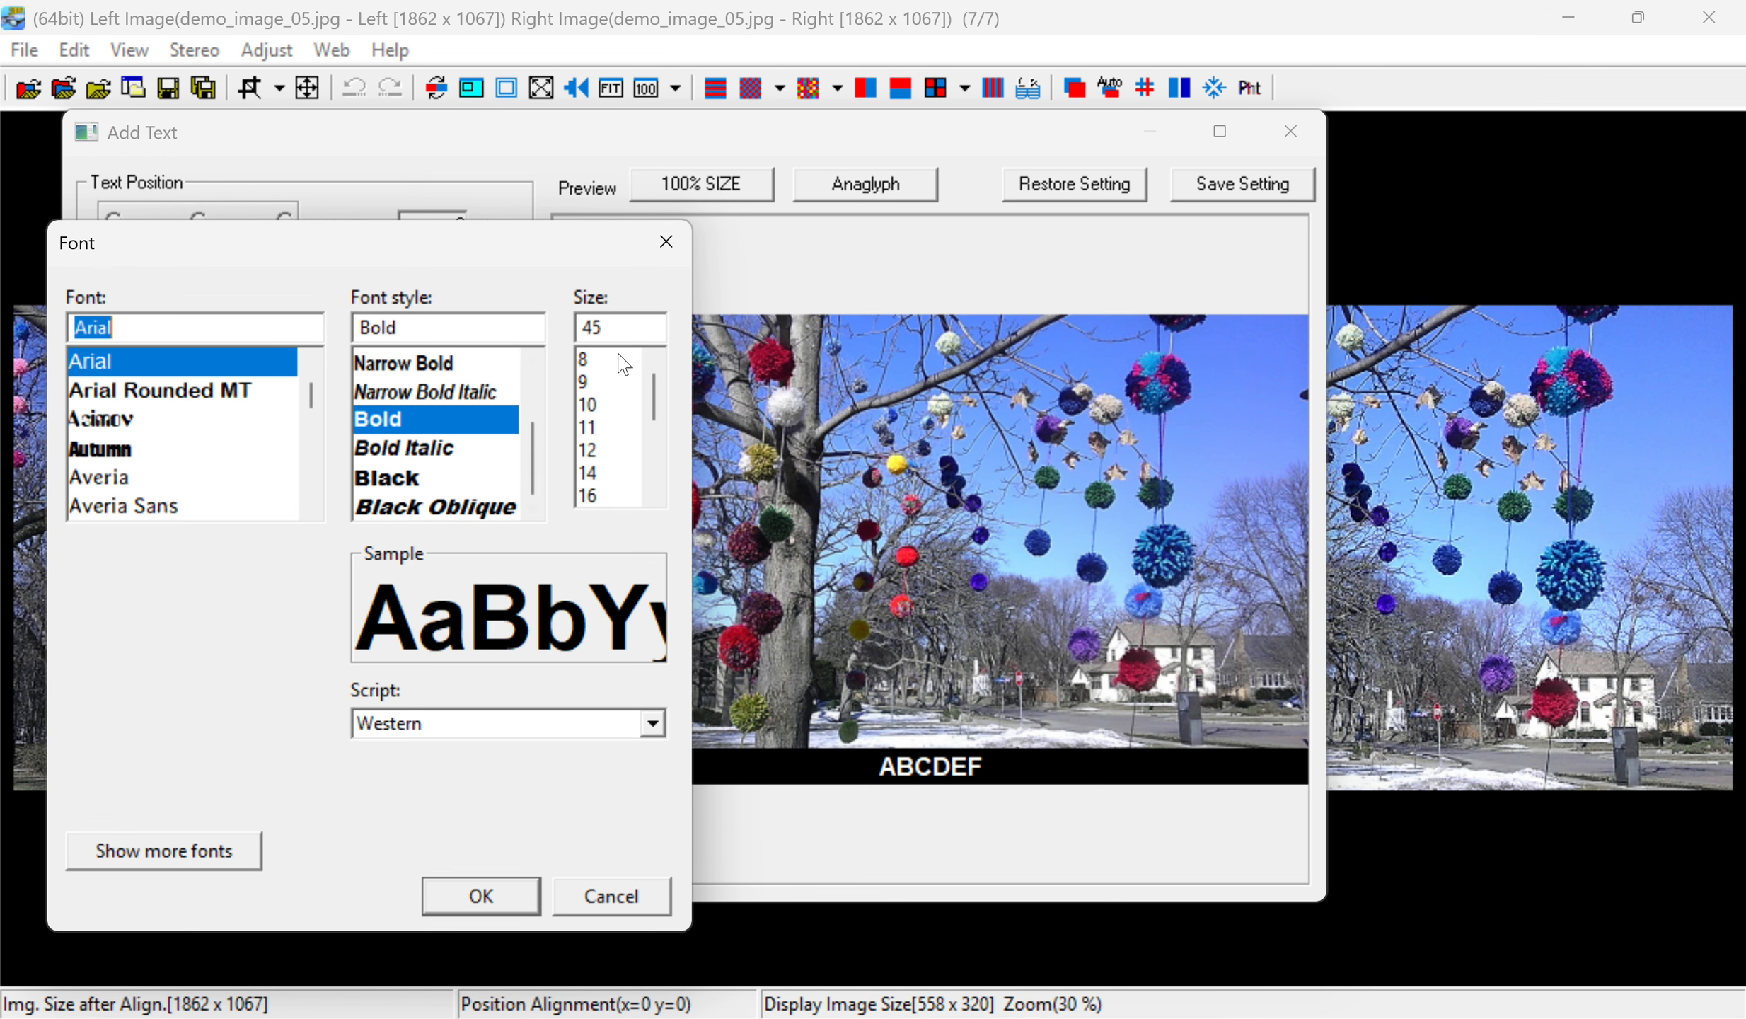
{"action": "left_click", "coordinate": [465, 904]}
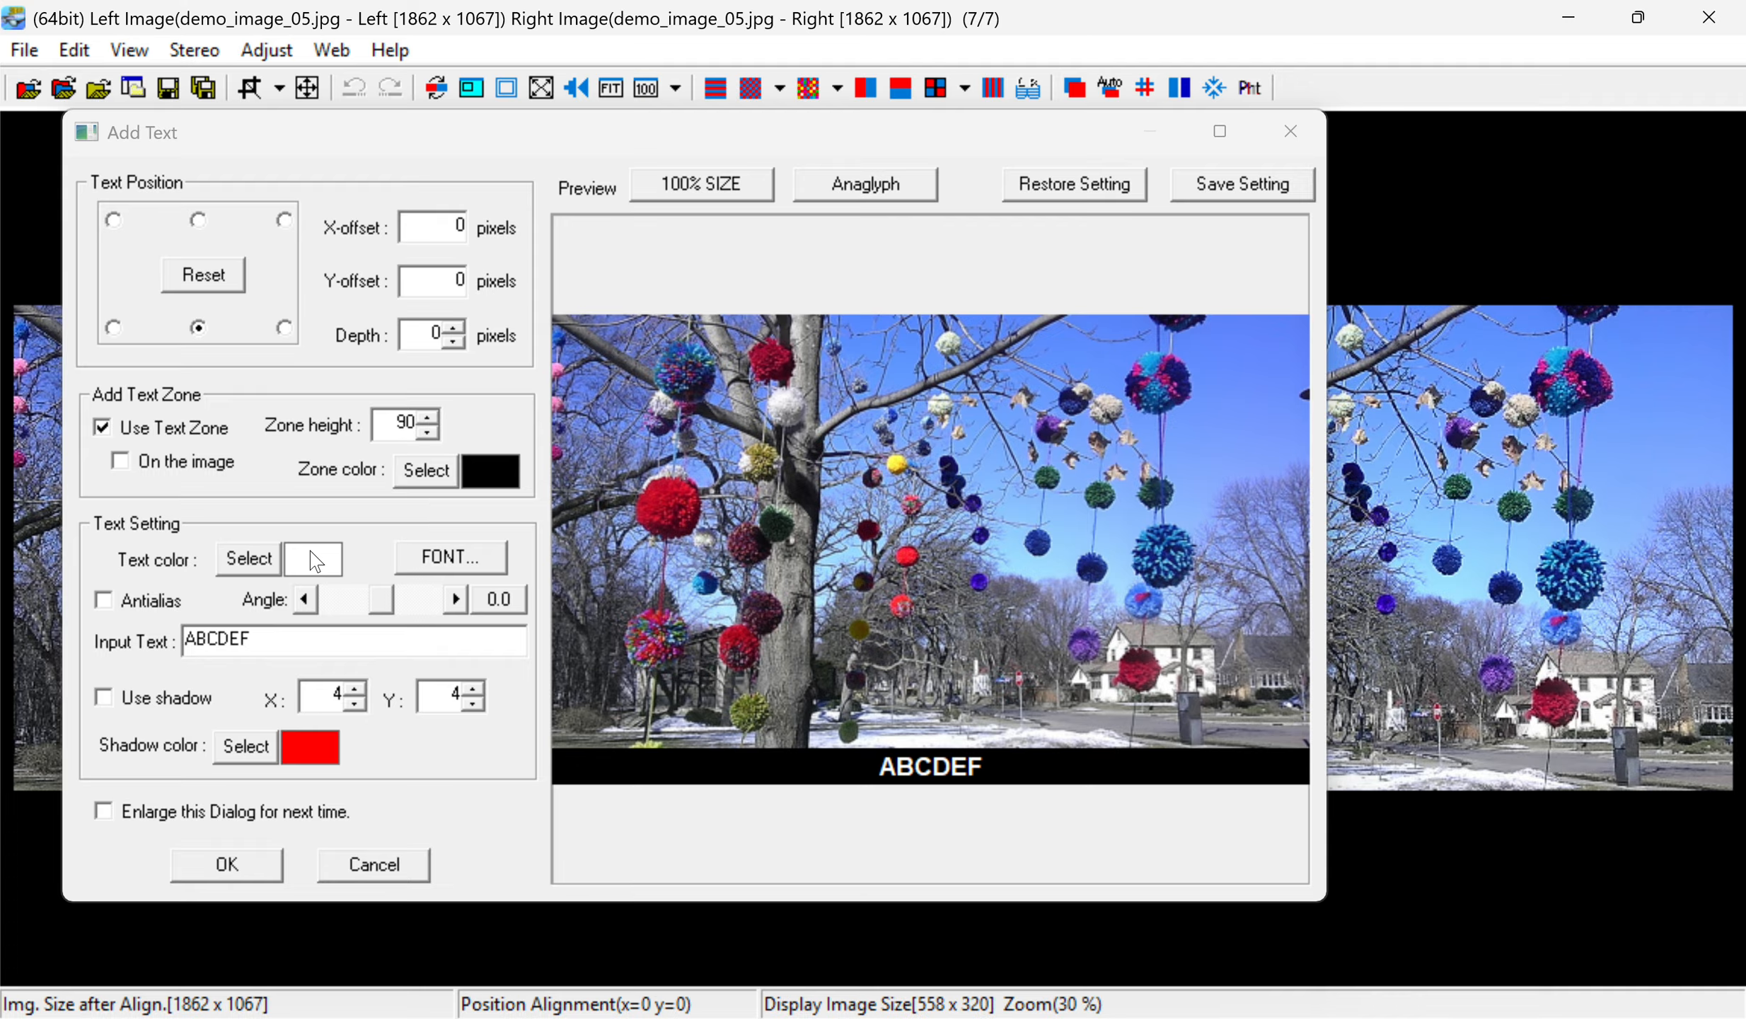
Replace the caption text with "Pom-poms, by Stereo Nut" and apply it to the stereo pair.
{"action": "left_click", "coordinate": [292, 640]}
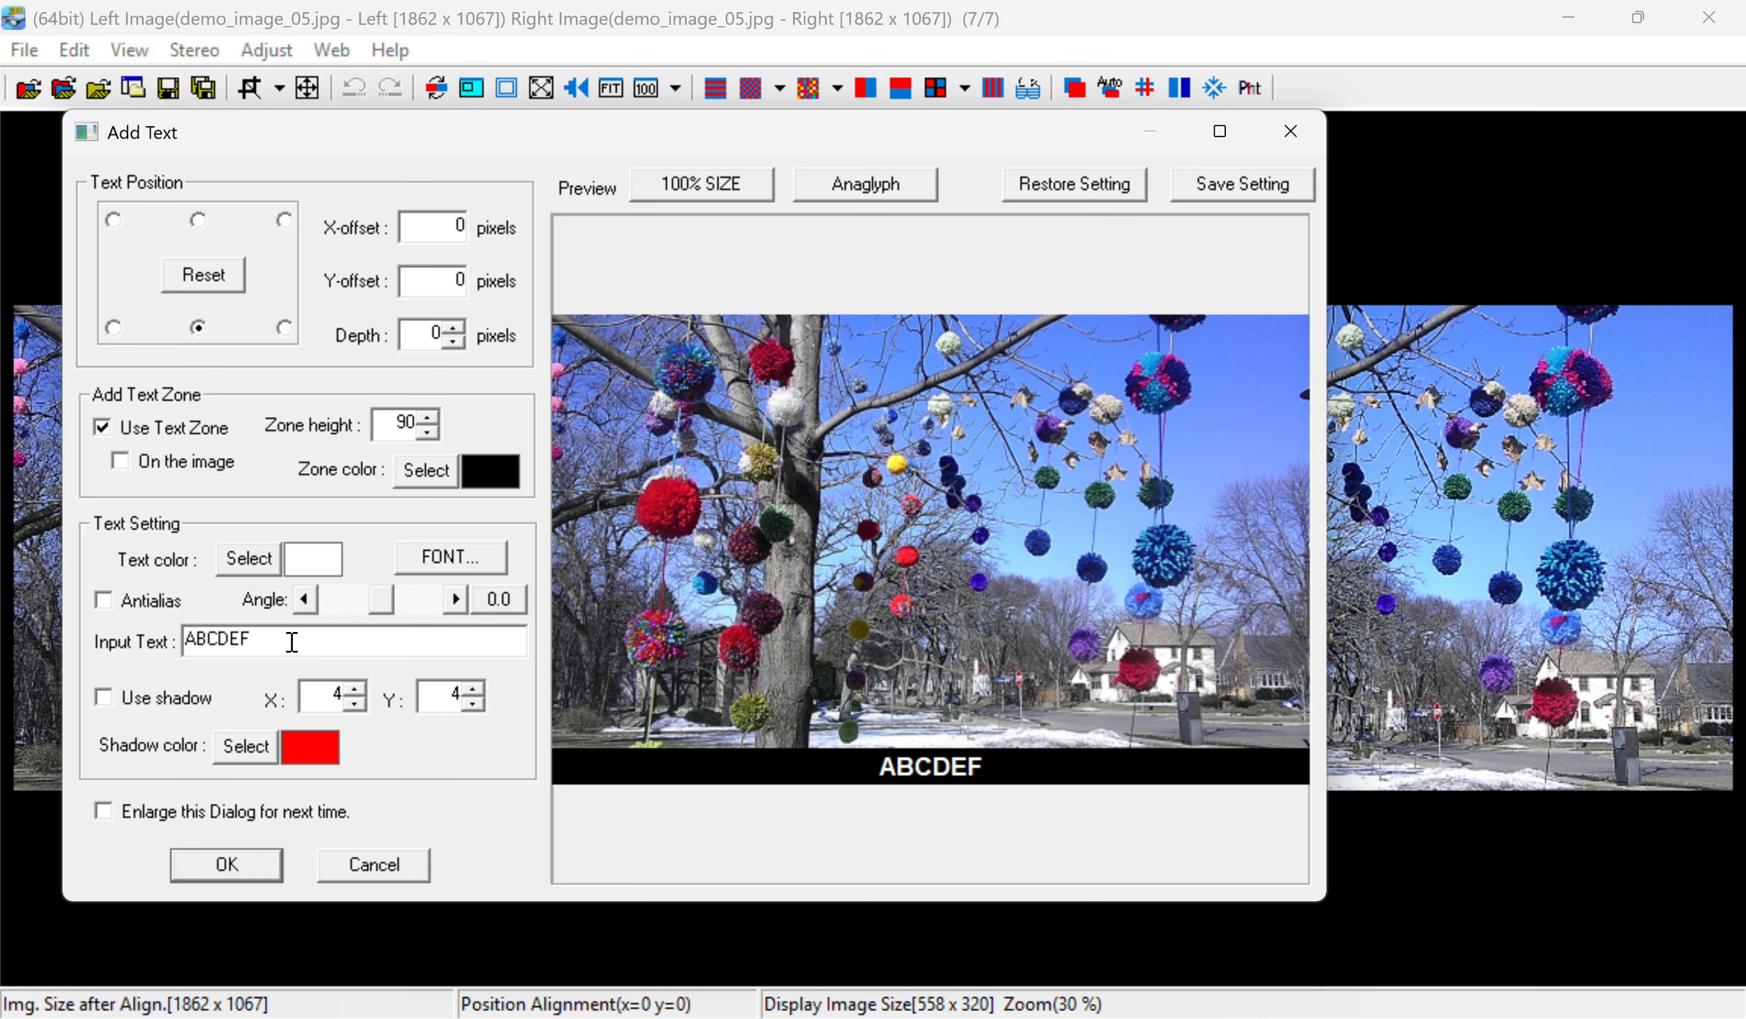
{"action": "key", "text": "BackSpace"}
{"action": "key", "text": "BackSpace"}
{"action": "key", "text": "BackSpace"}
{"action": "key", "text": "BackSpace"}
{"action": "key", "text": "BackSpace"}
{"action": "key", "text": "BackSpace"}
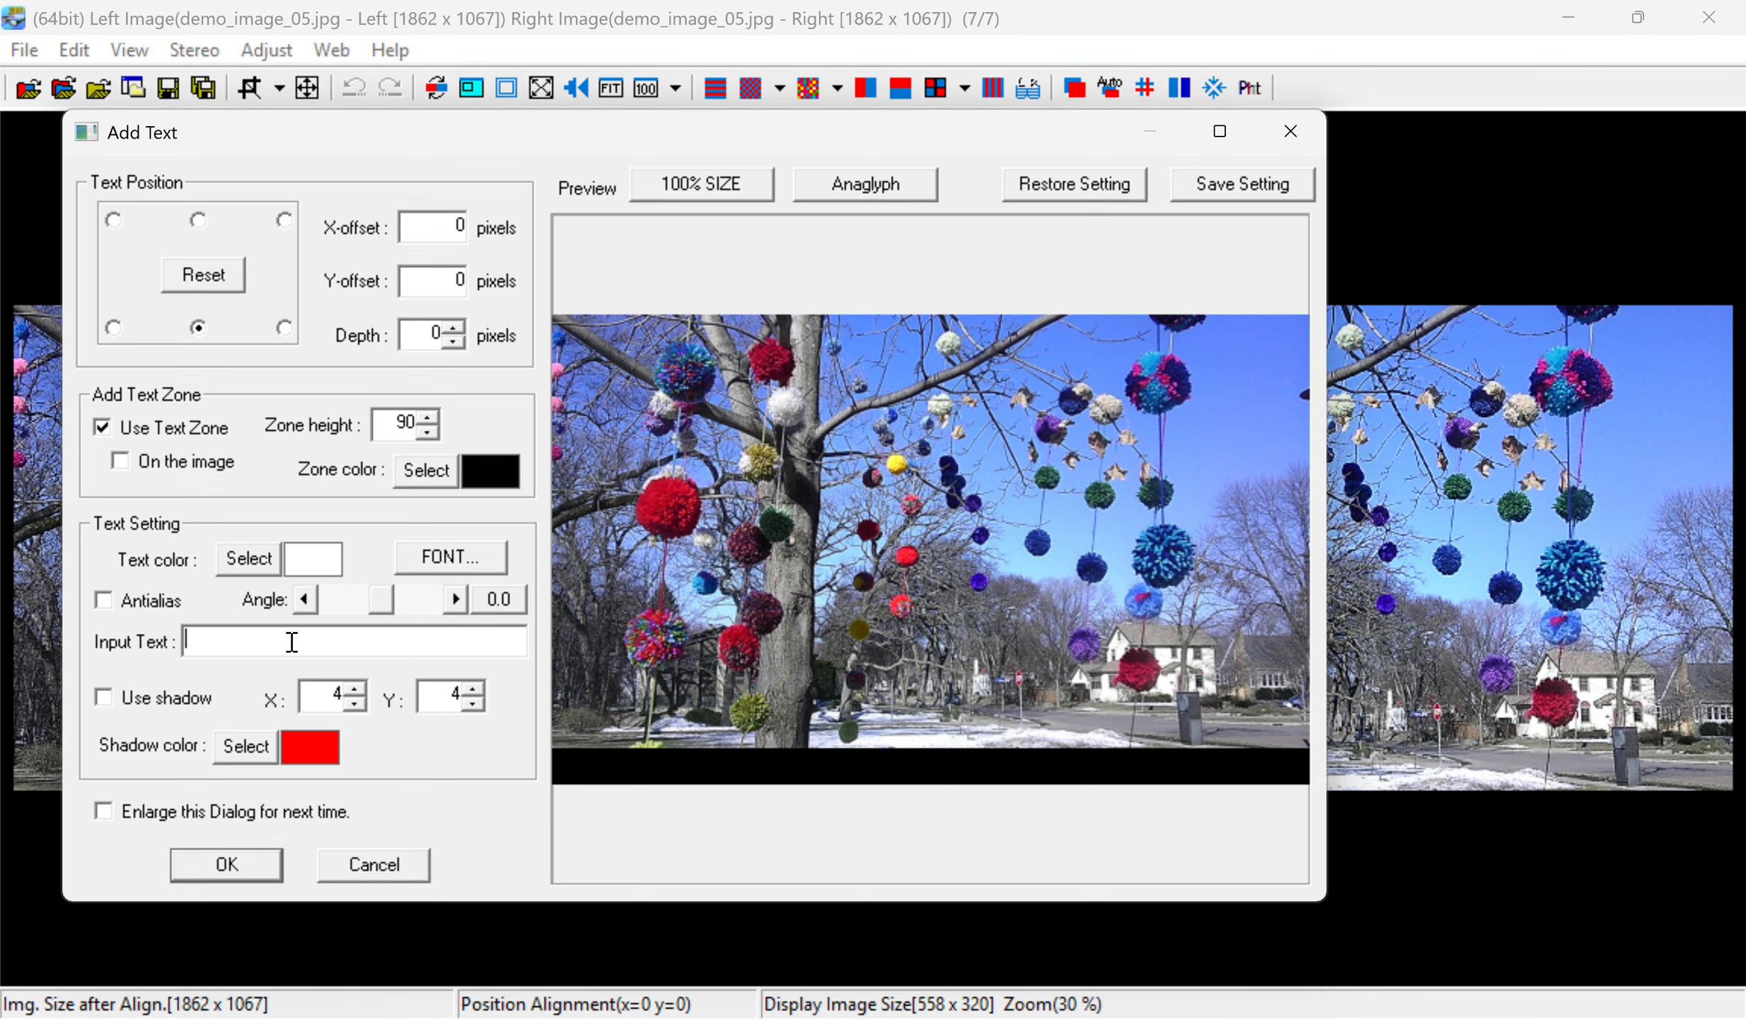
{"action": "type", "text": "Pom-poms"}
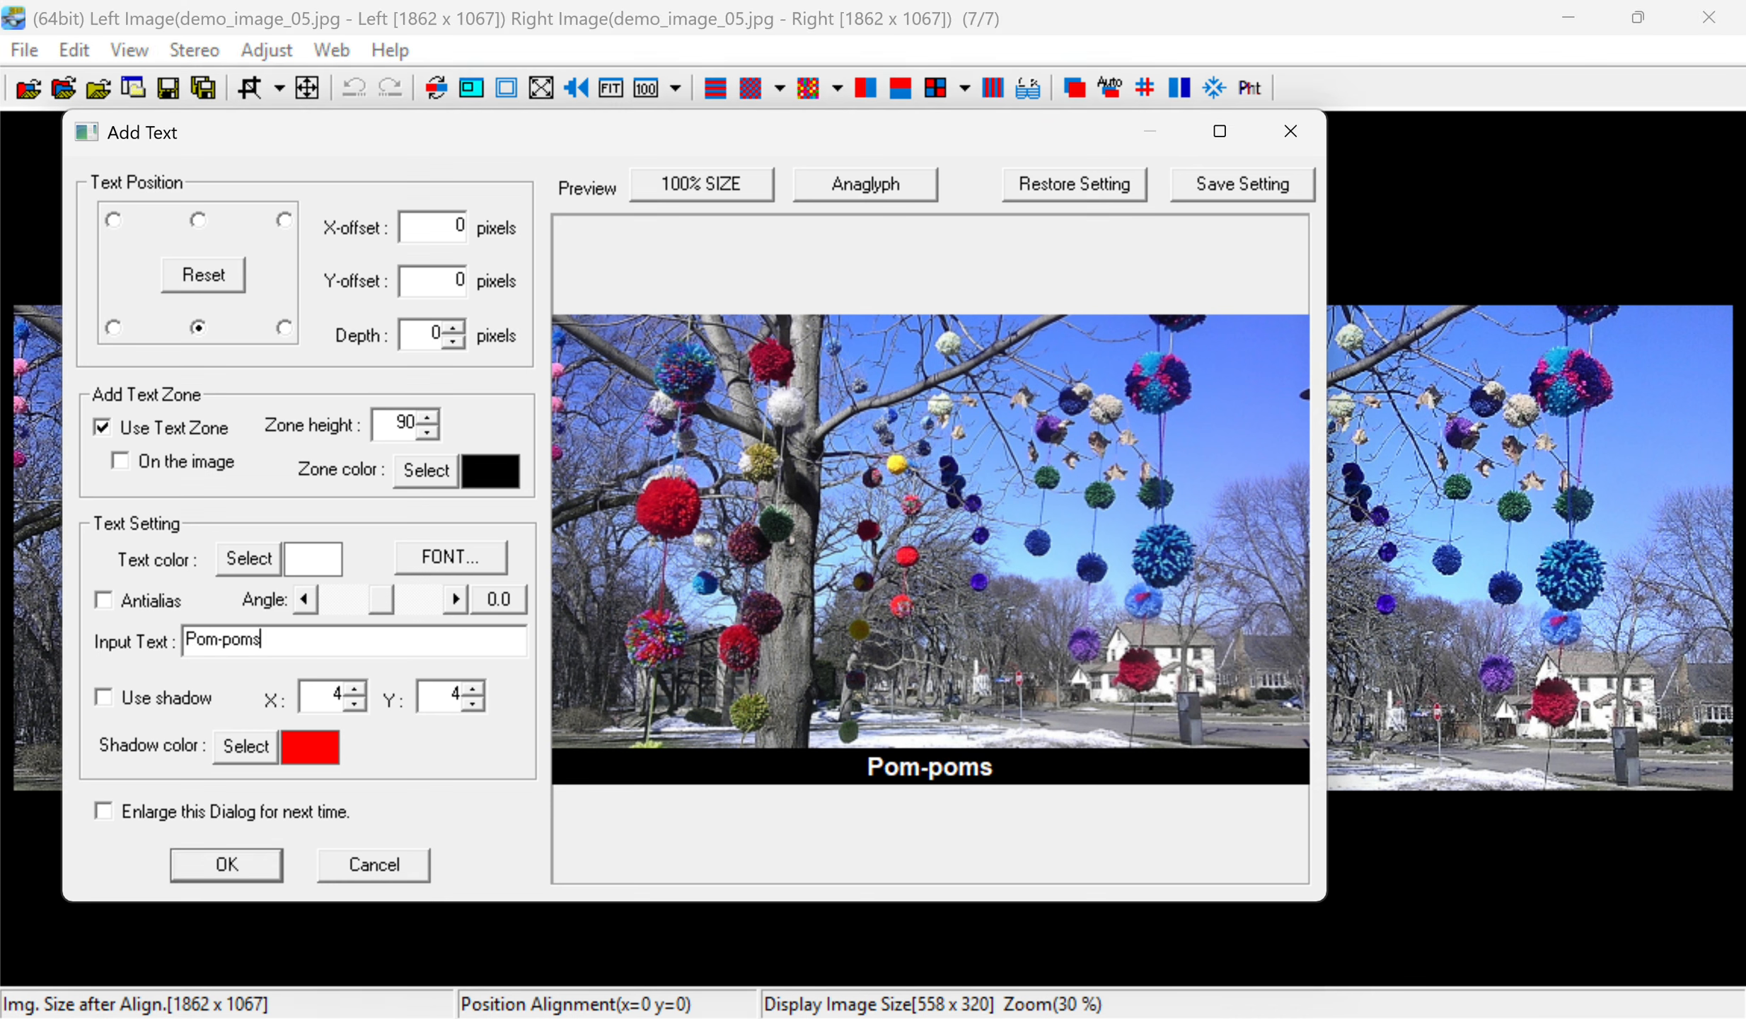
{"action": "type", "text": ", by Stereo "}
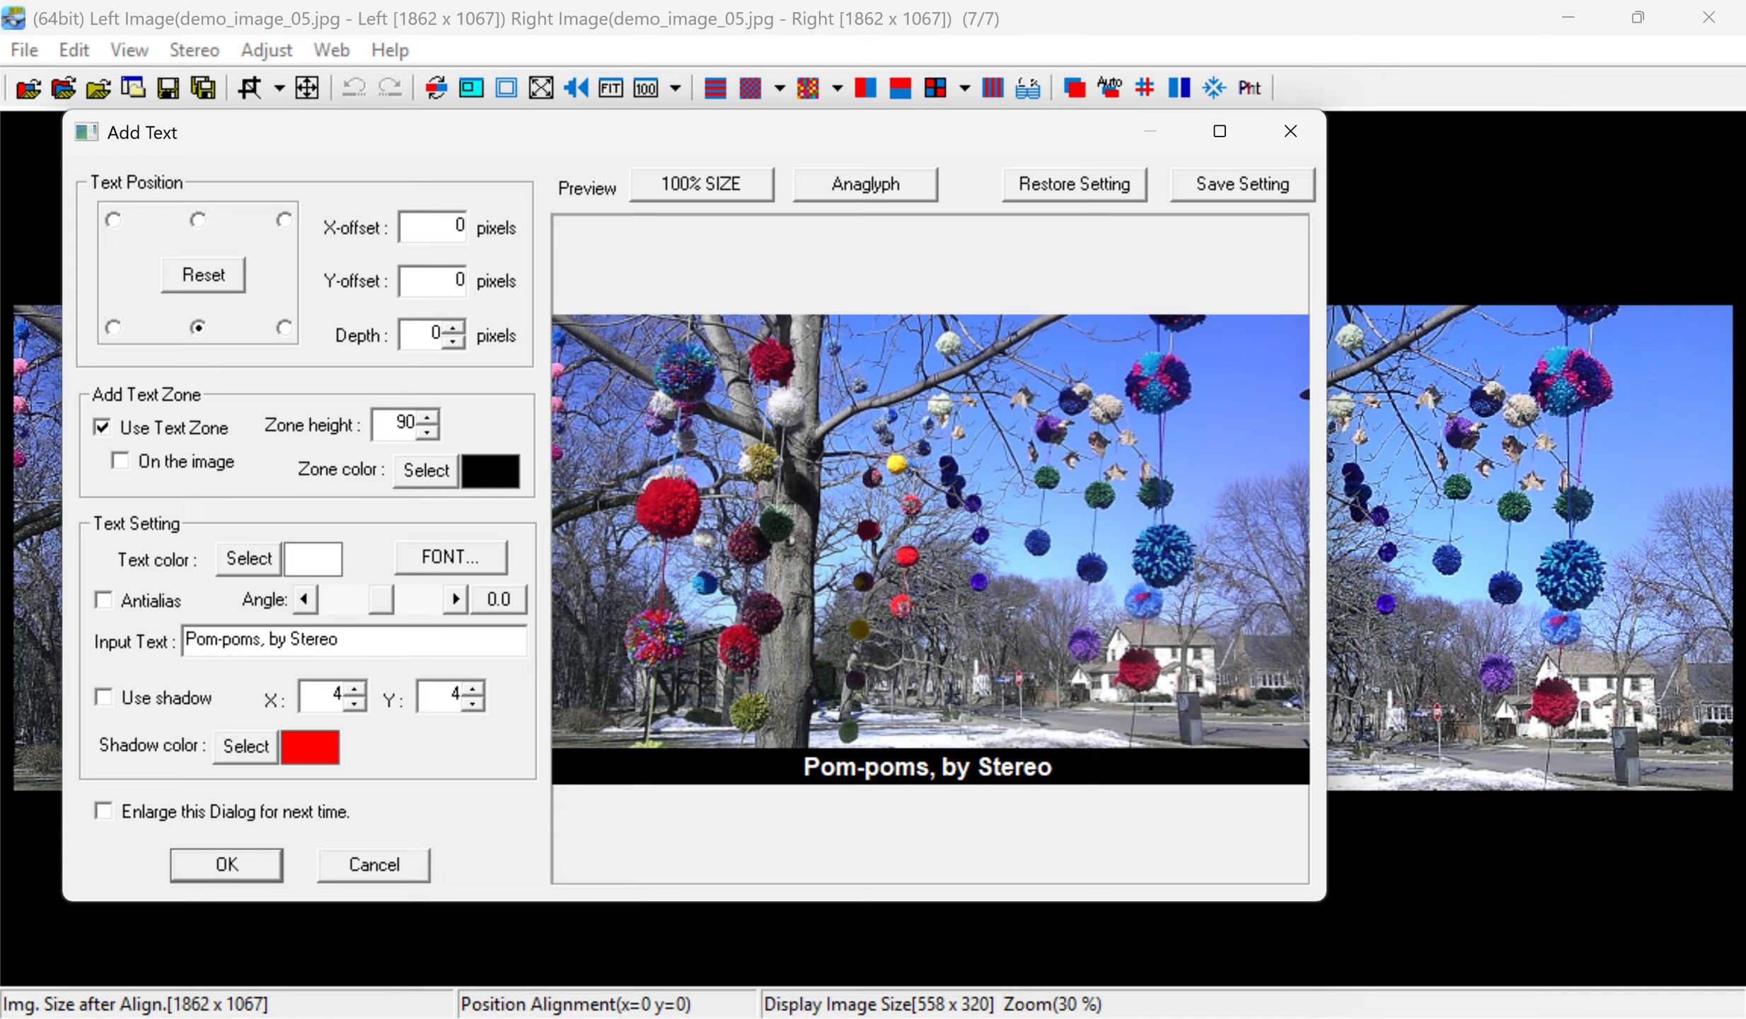
{"action": "type", "text": "Nut"}
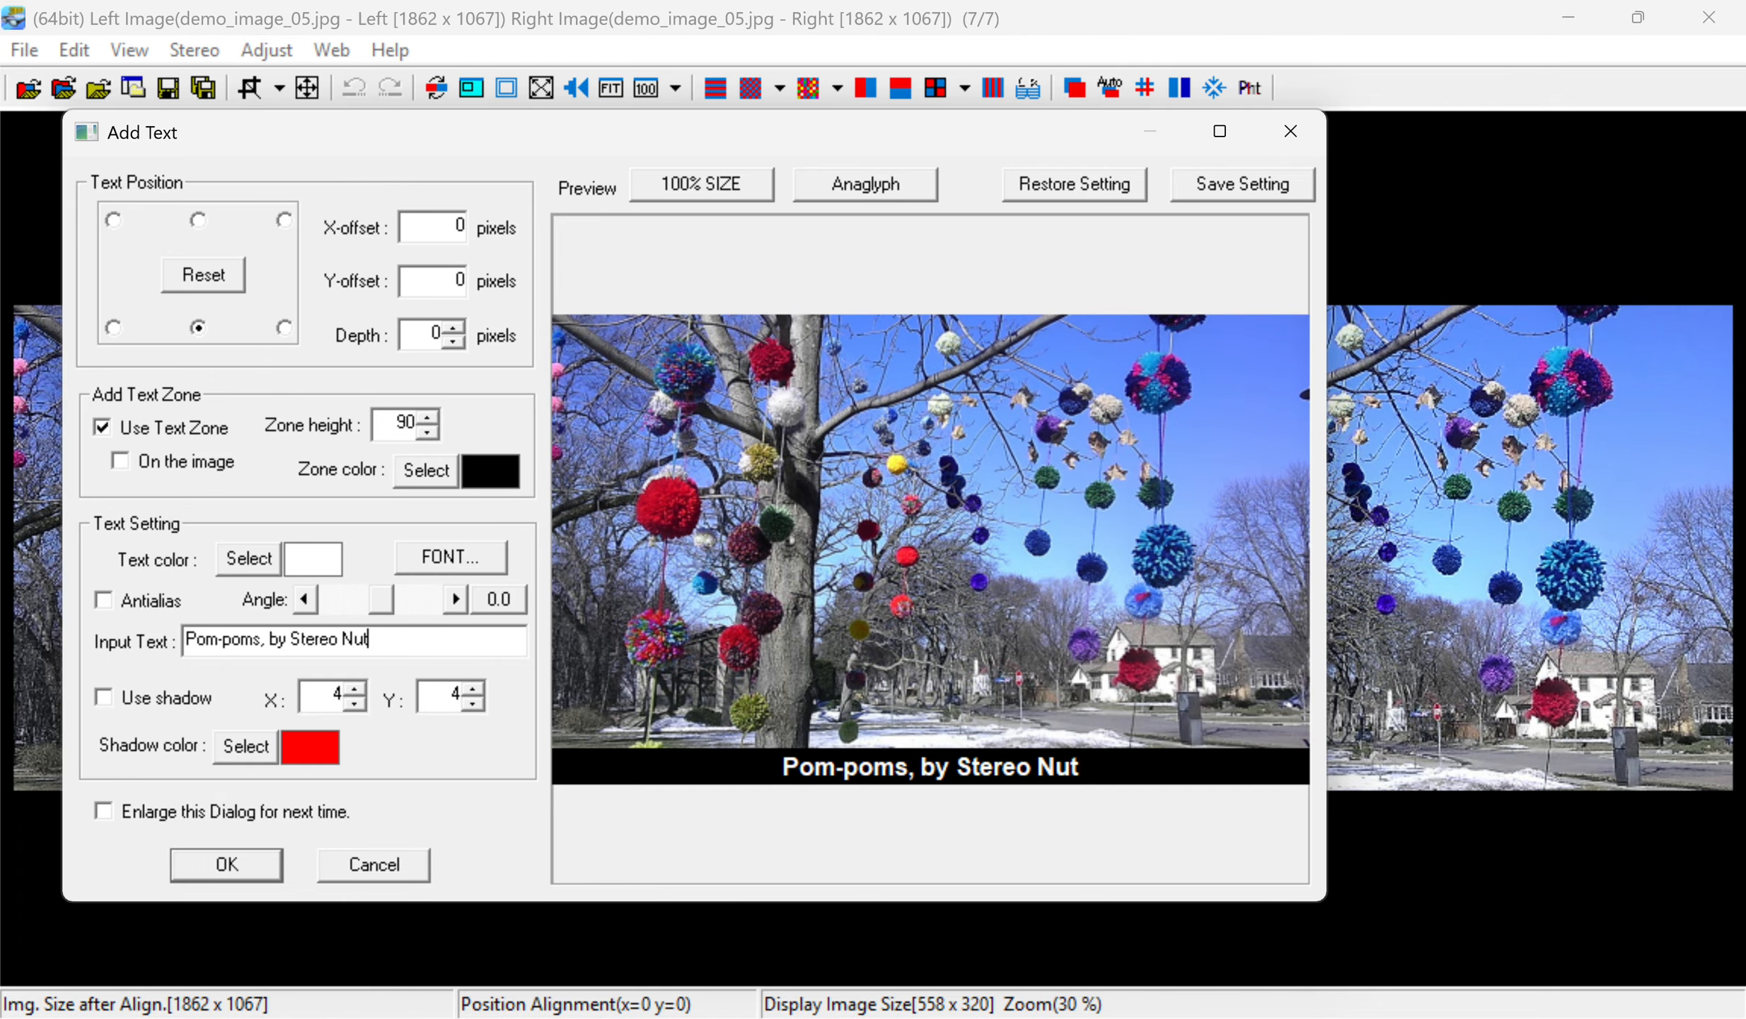
{"action": "left_click", "coordinate": [227, 865]}
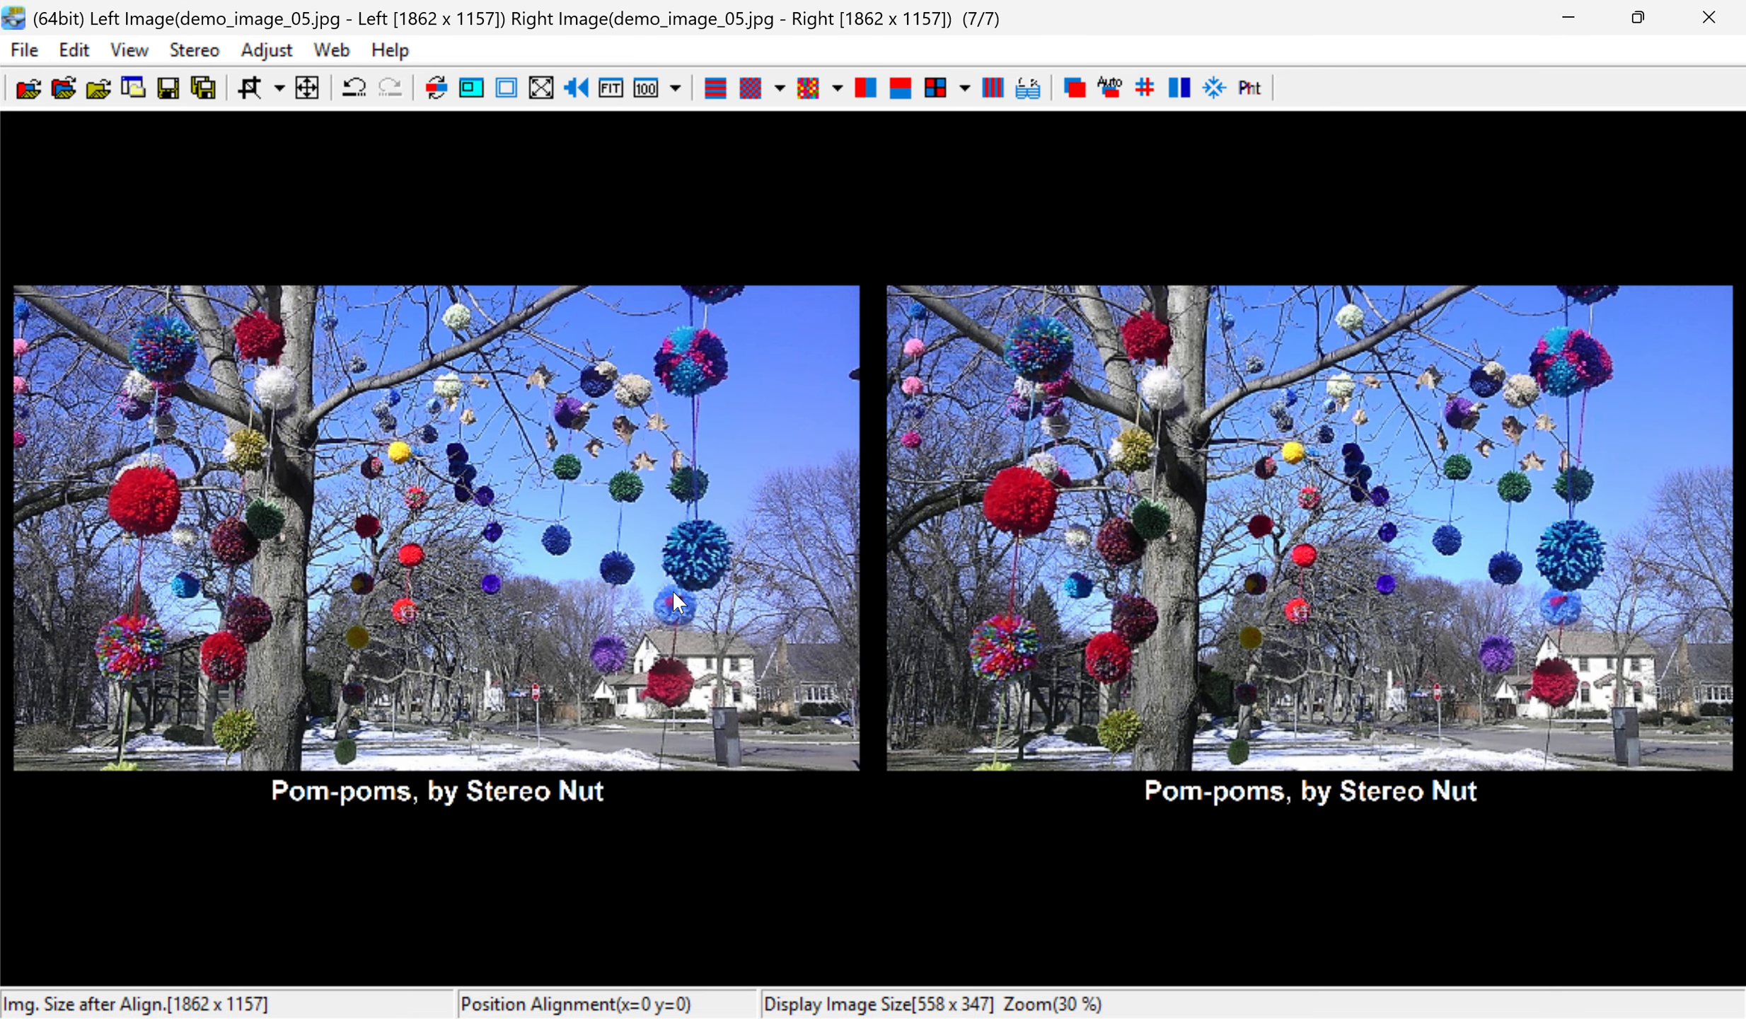
Undo the caption added to both images.
{"action": "left_click", "coordinate": [75, 51]}
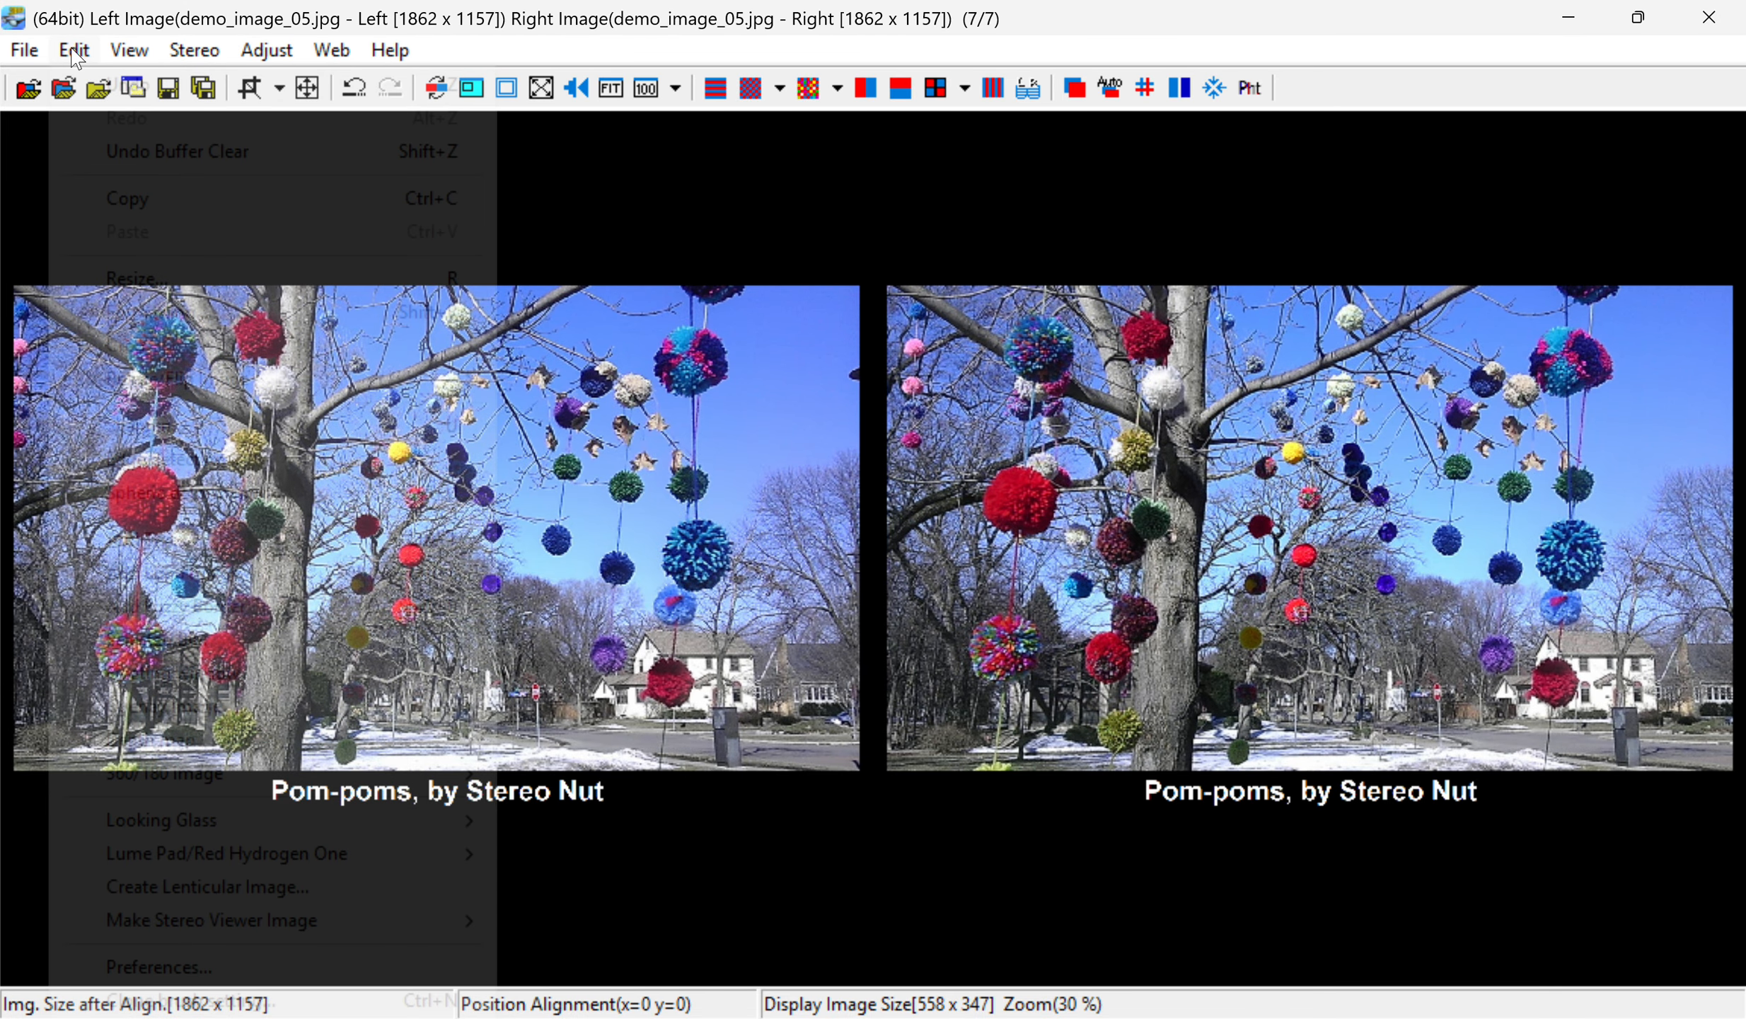
{"action": "left_click", "coordinate": [127, 85]}
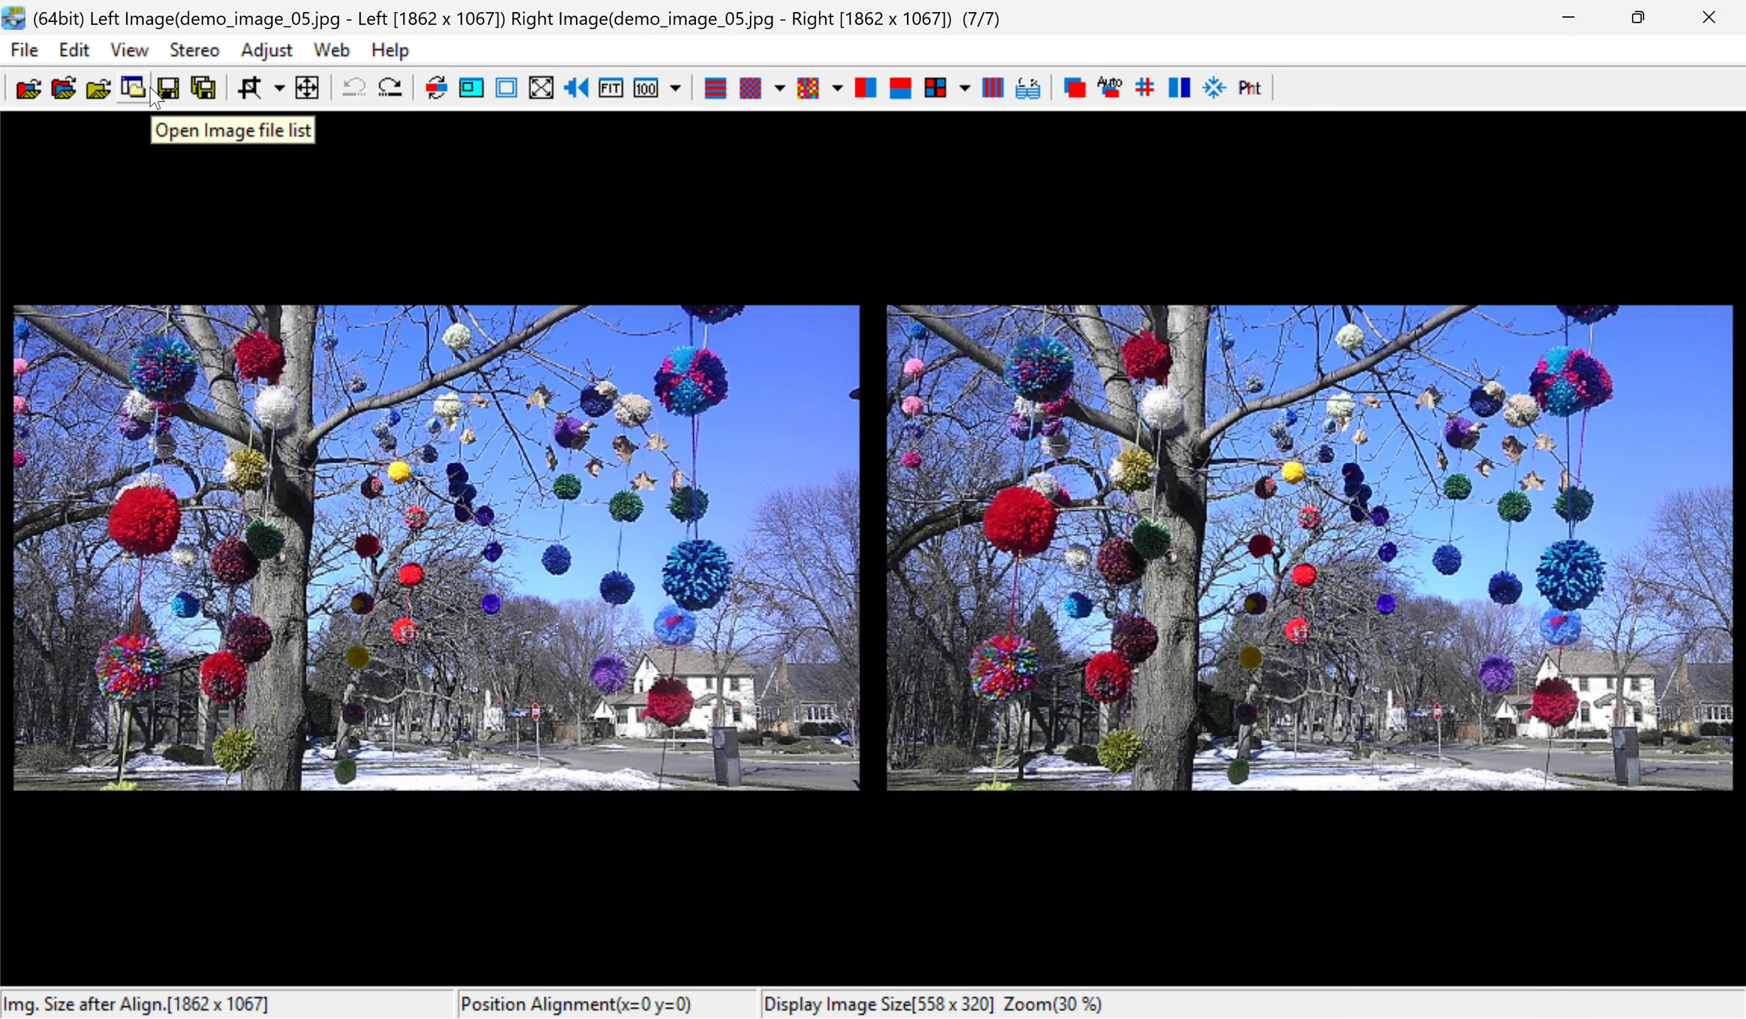
Preview the caption at bottom left, bottom right and bottom centre of the text zone, and cancel without applying it.
{"action": "left_click", "coordinate": [74, 51]}
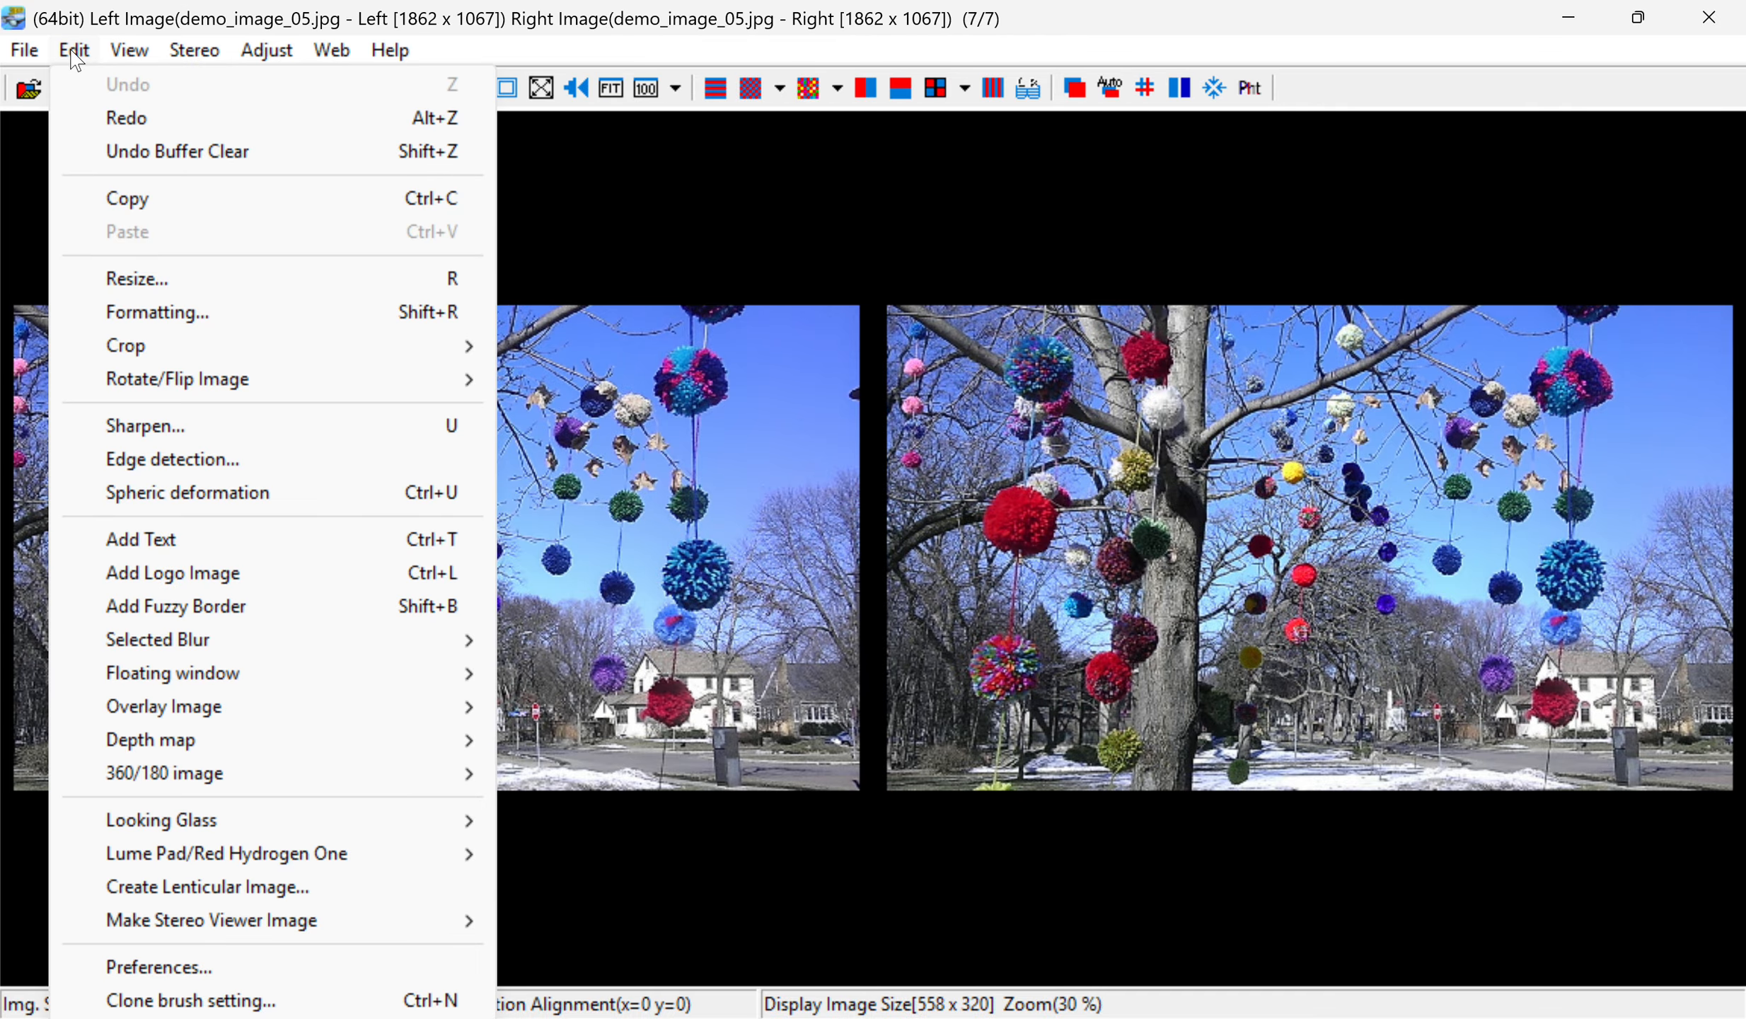
{"action": "left_click", "coordinate": [145, 540]}
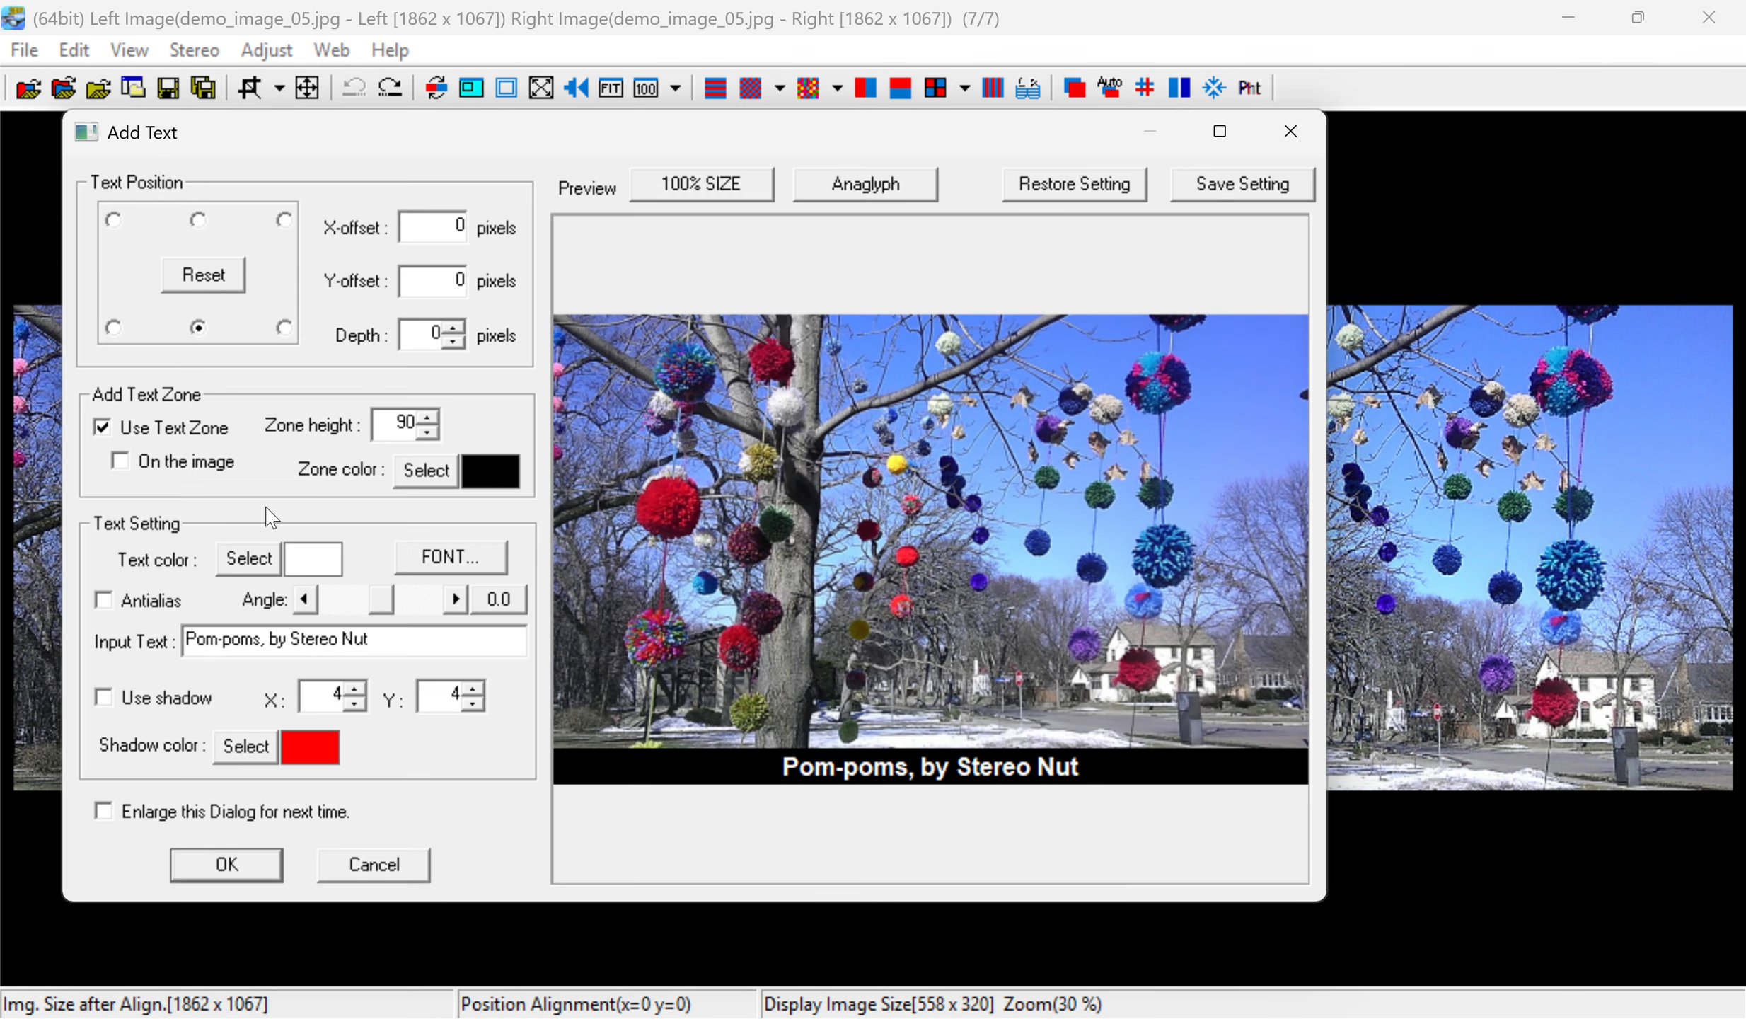
{"action": "left_click", "coordinate": [114, 328]}
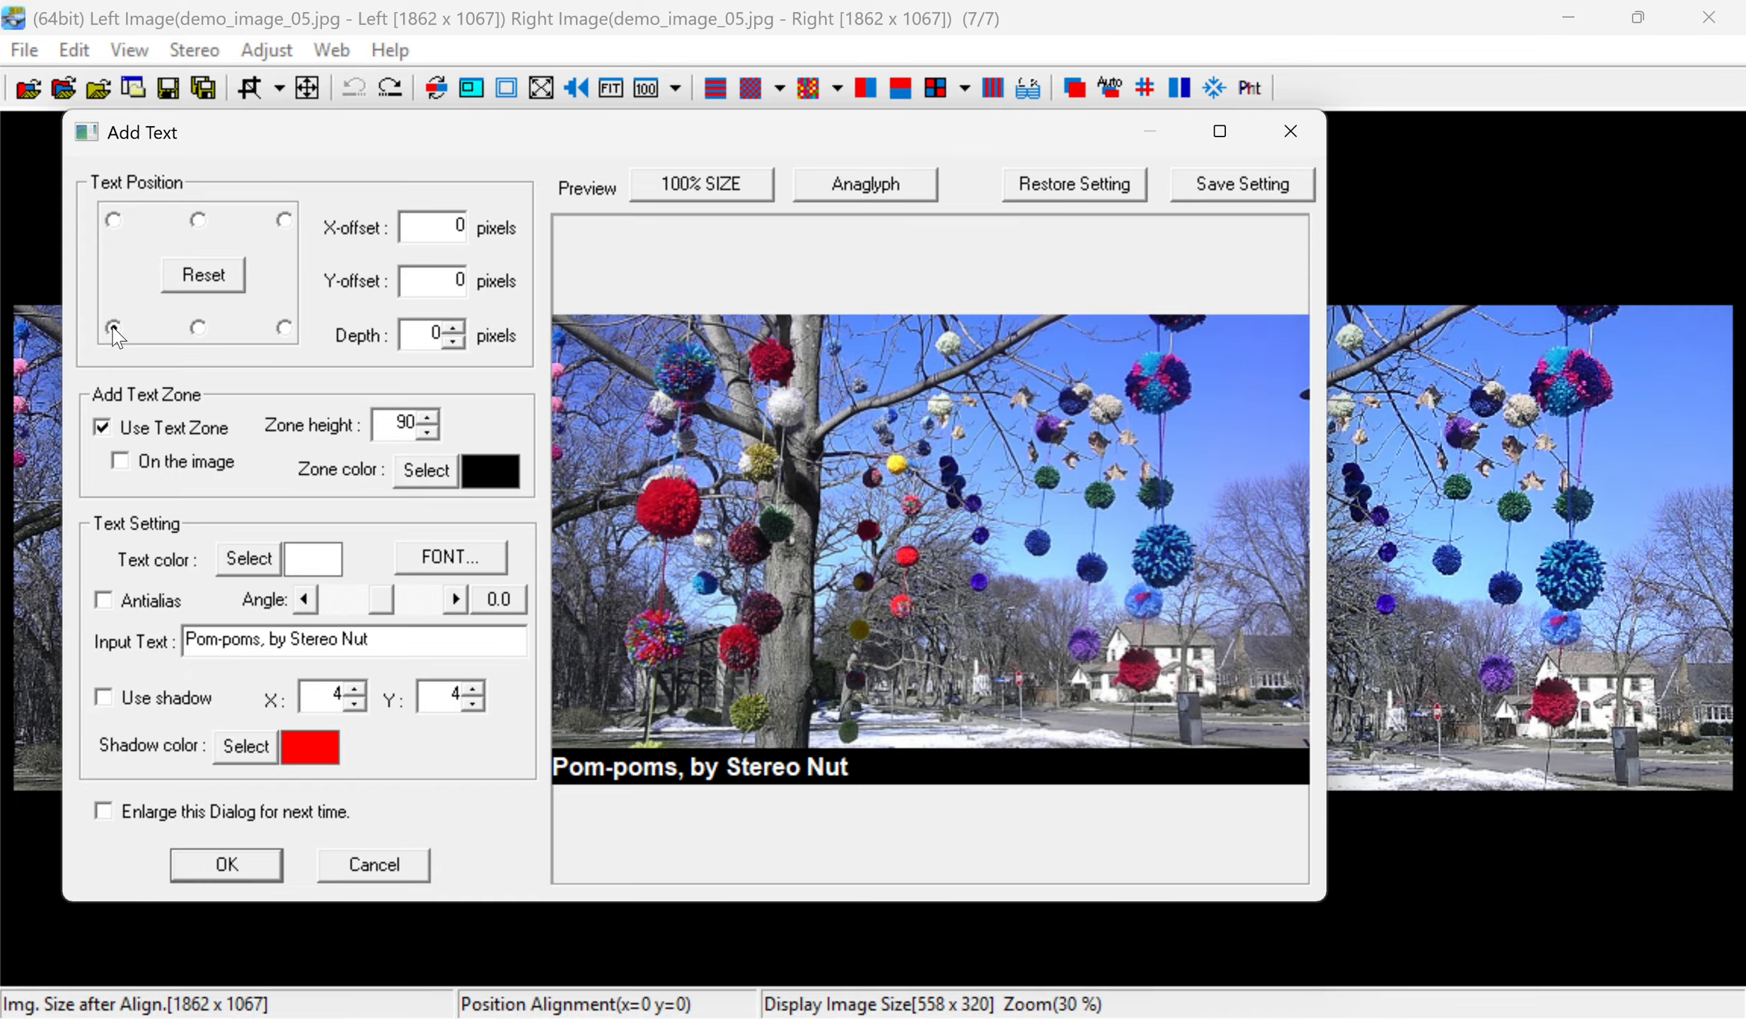
{"action": "left_click", "coordinate": [284, 327]}
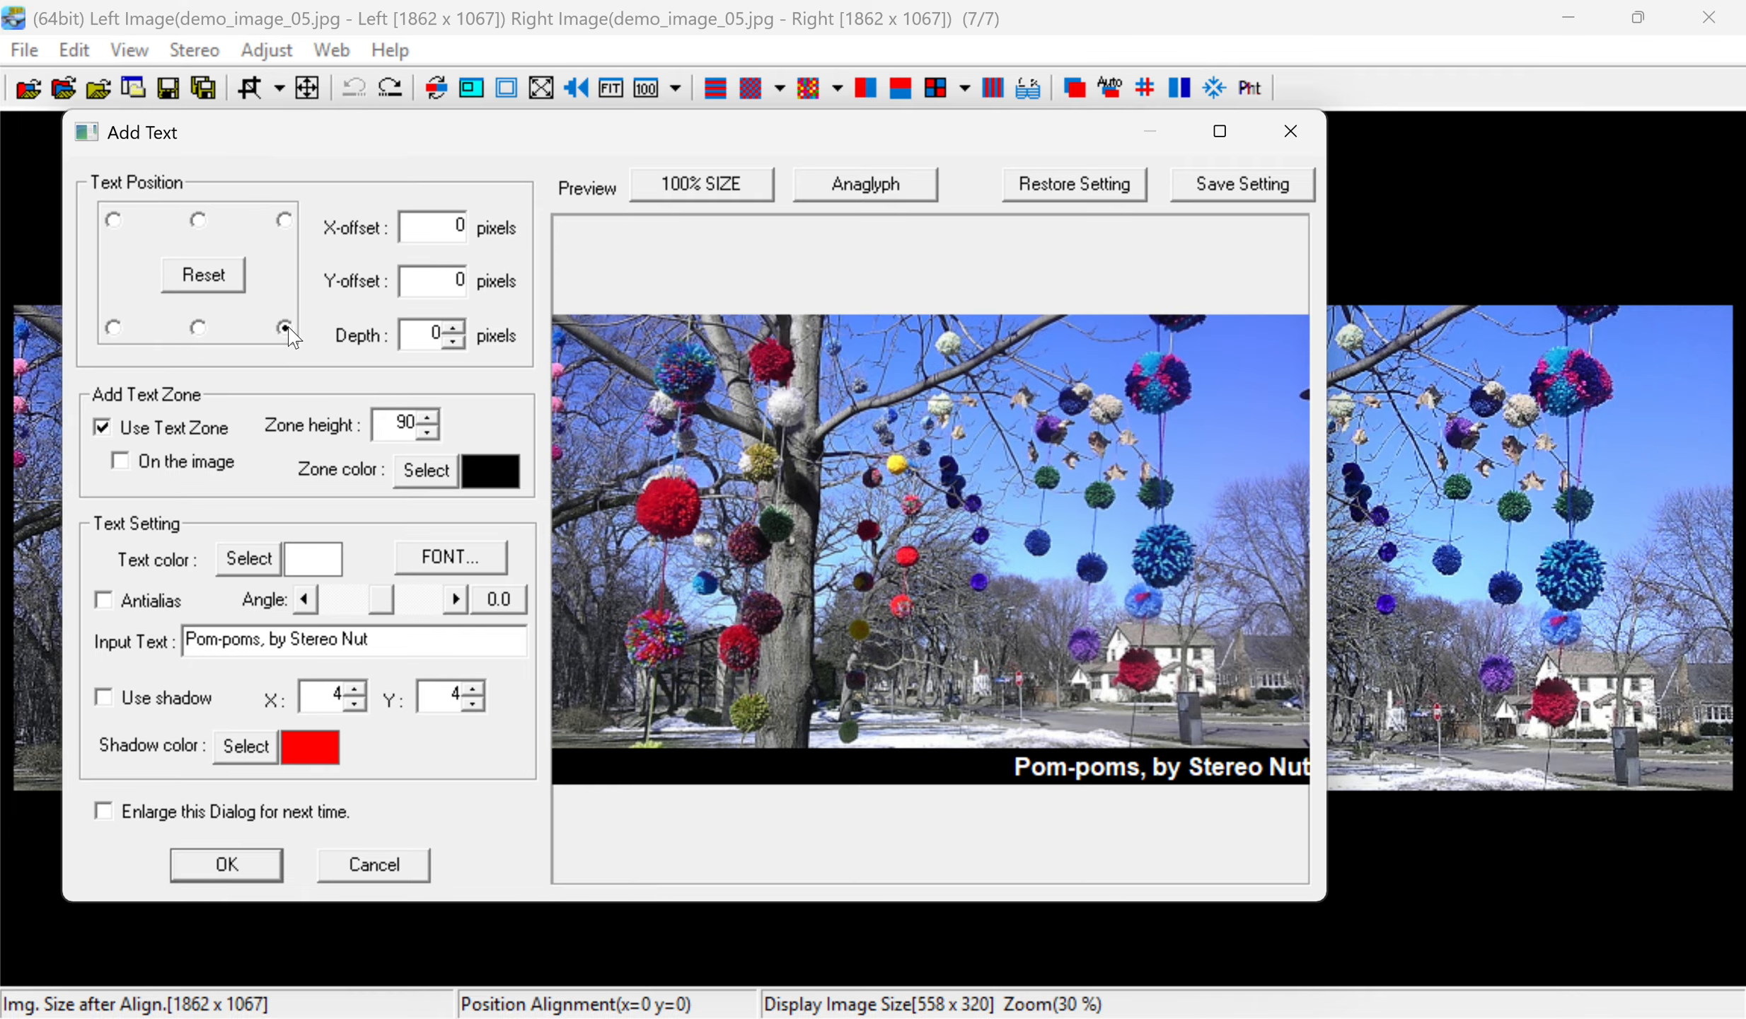
{"action": "left_click", "coordinate": [199, 328]}
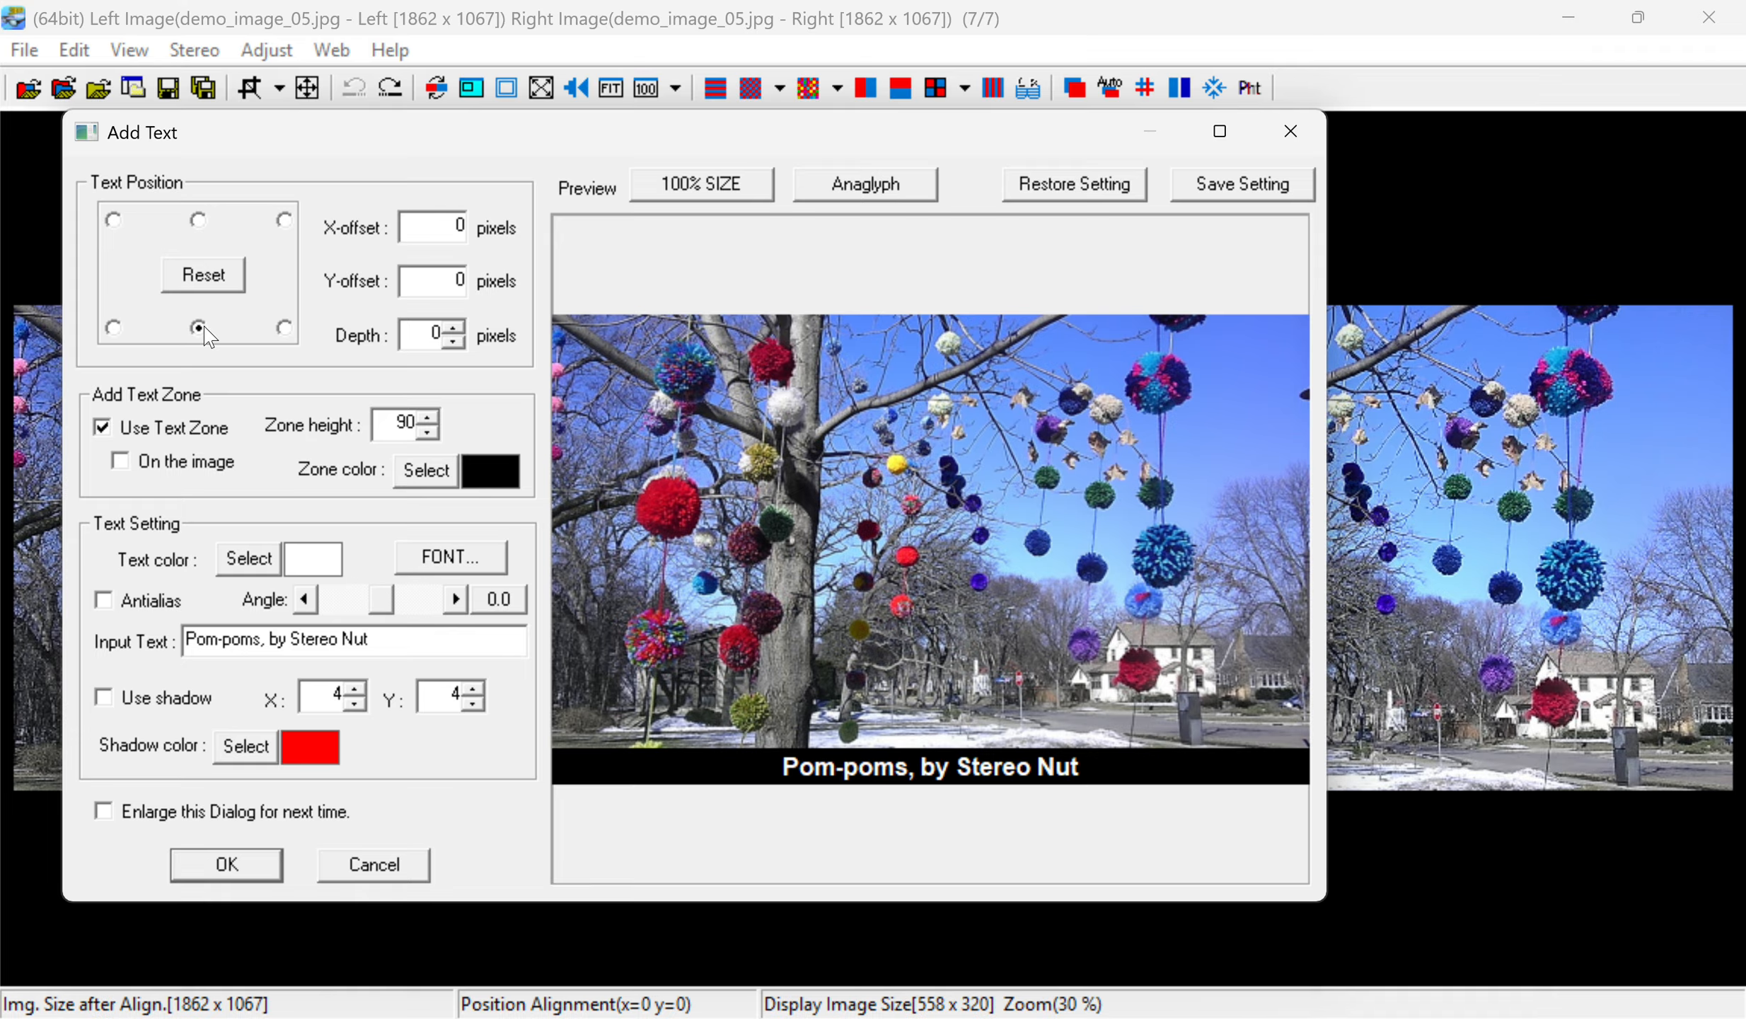
{"action": "left_click", "coordinate": [377, 866]}
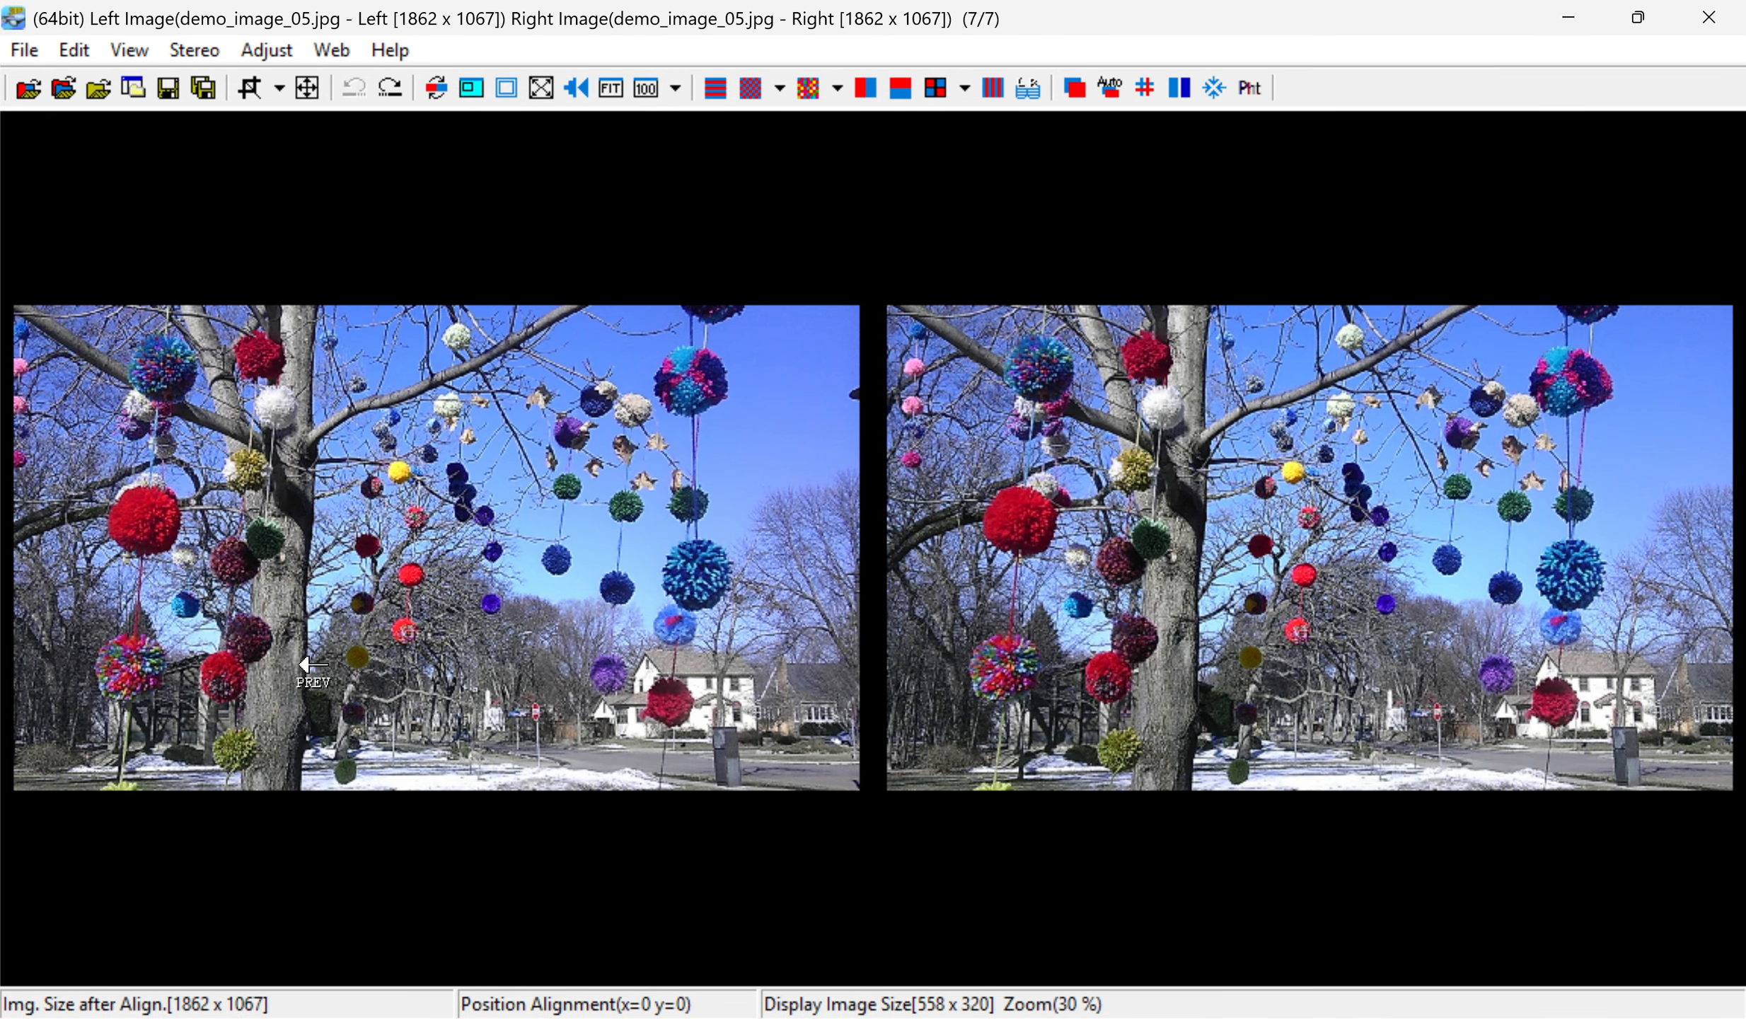
Reopen the Add Text settings, turn off the text zone and place the text at the top centre of the image.
{"action": "left_click", "coordinate": [88, 60]}
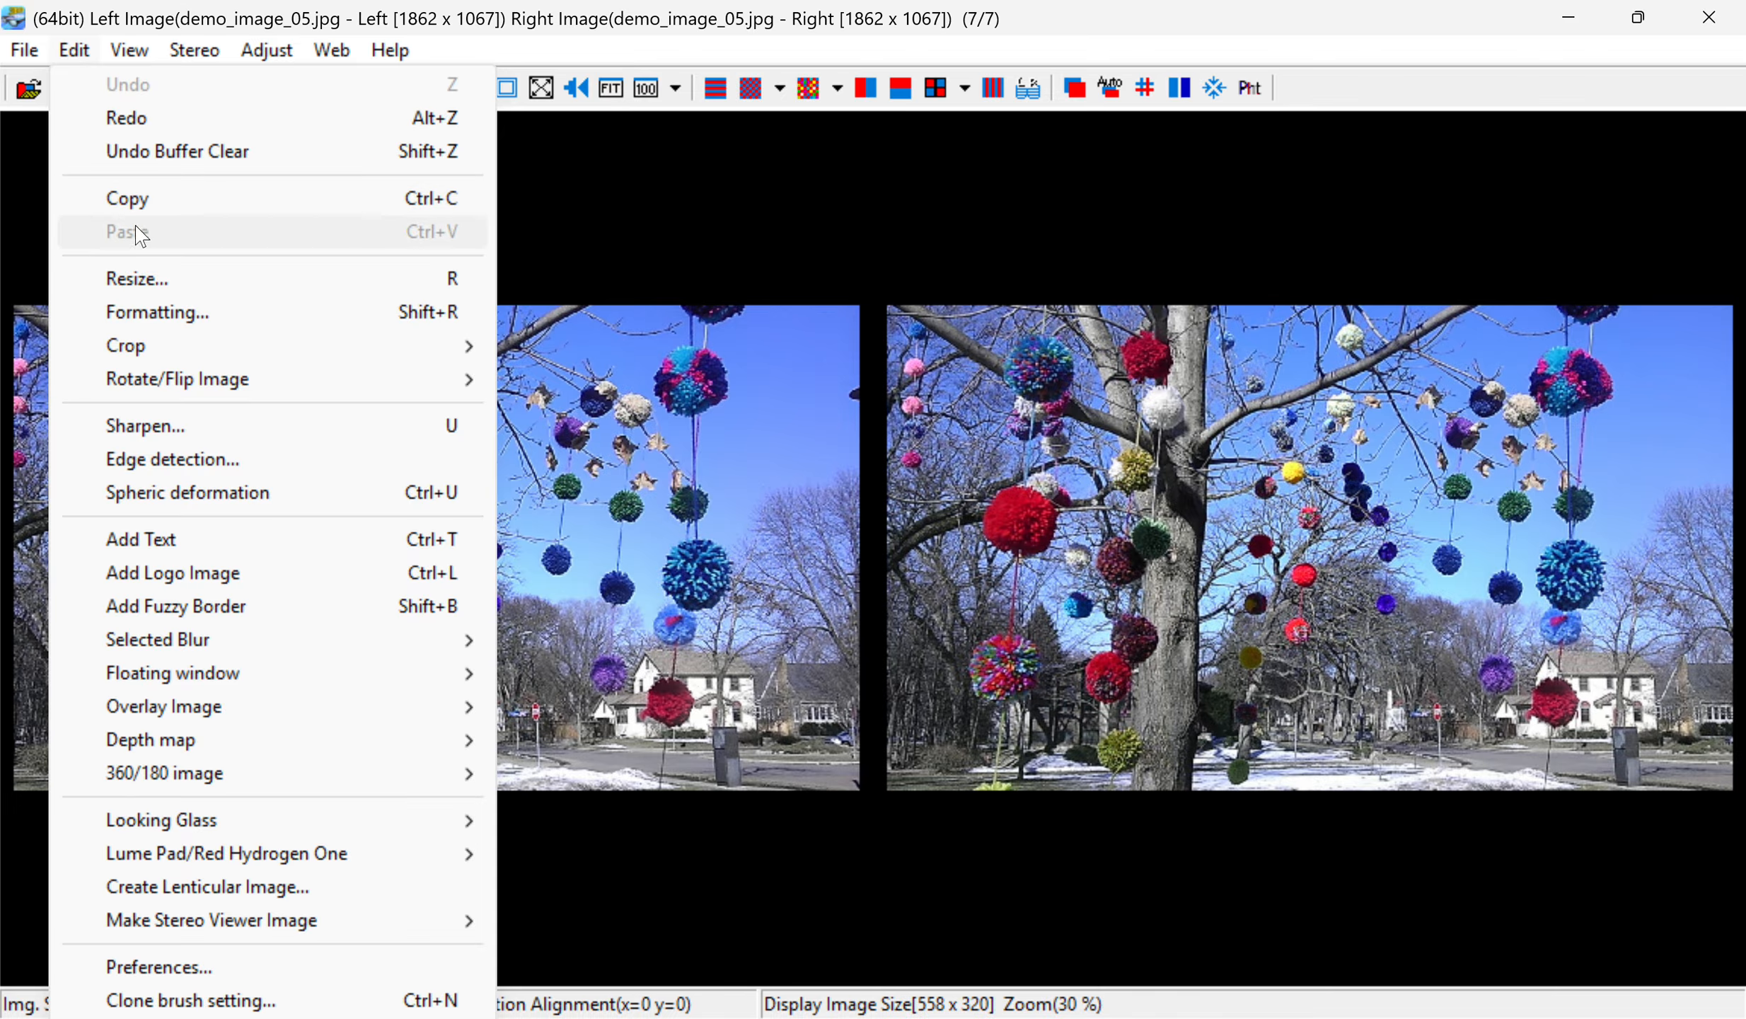
{"action": "left_click", "coordinate": [170, 545]}
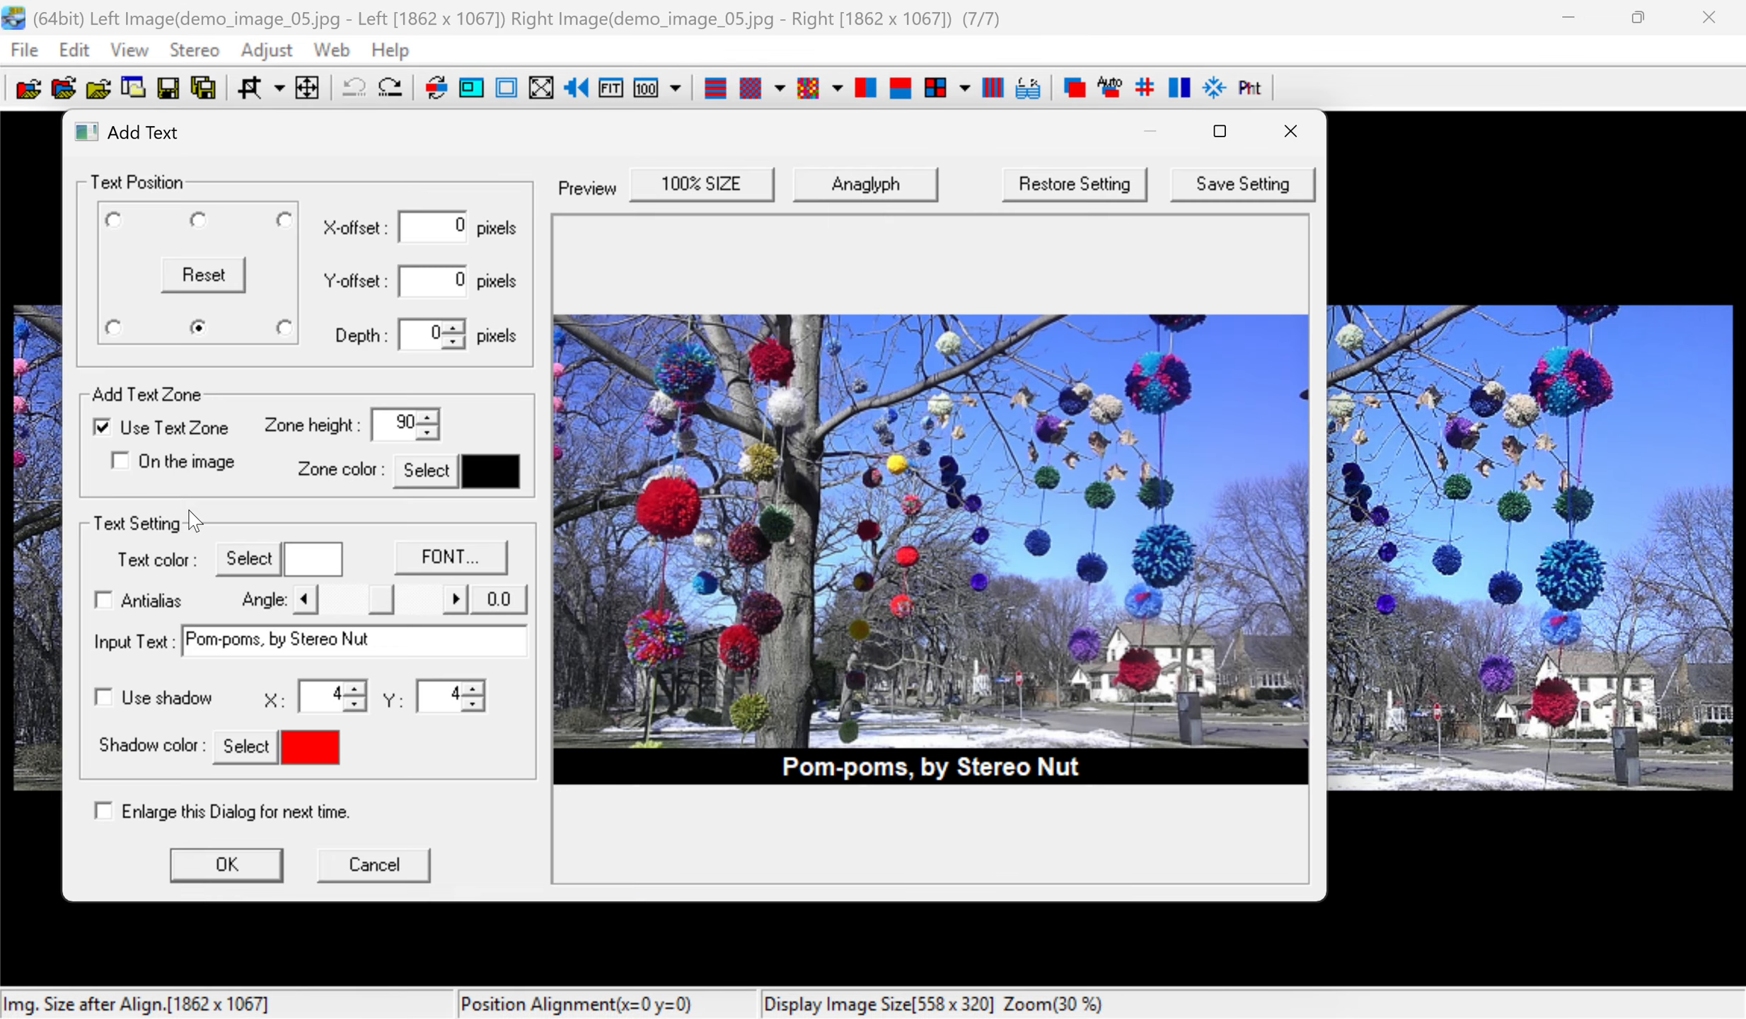
{"action": "left_click", "coordinate": [103, 427]}
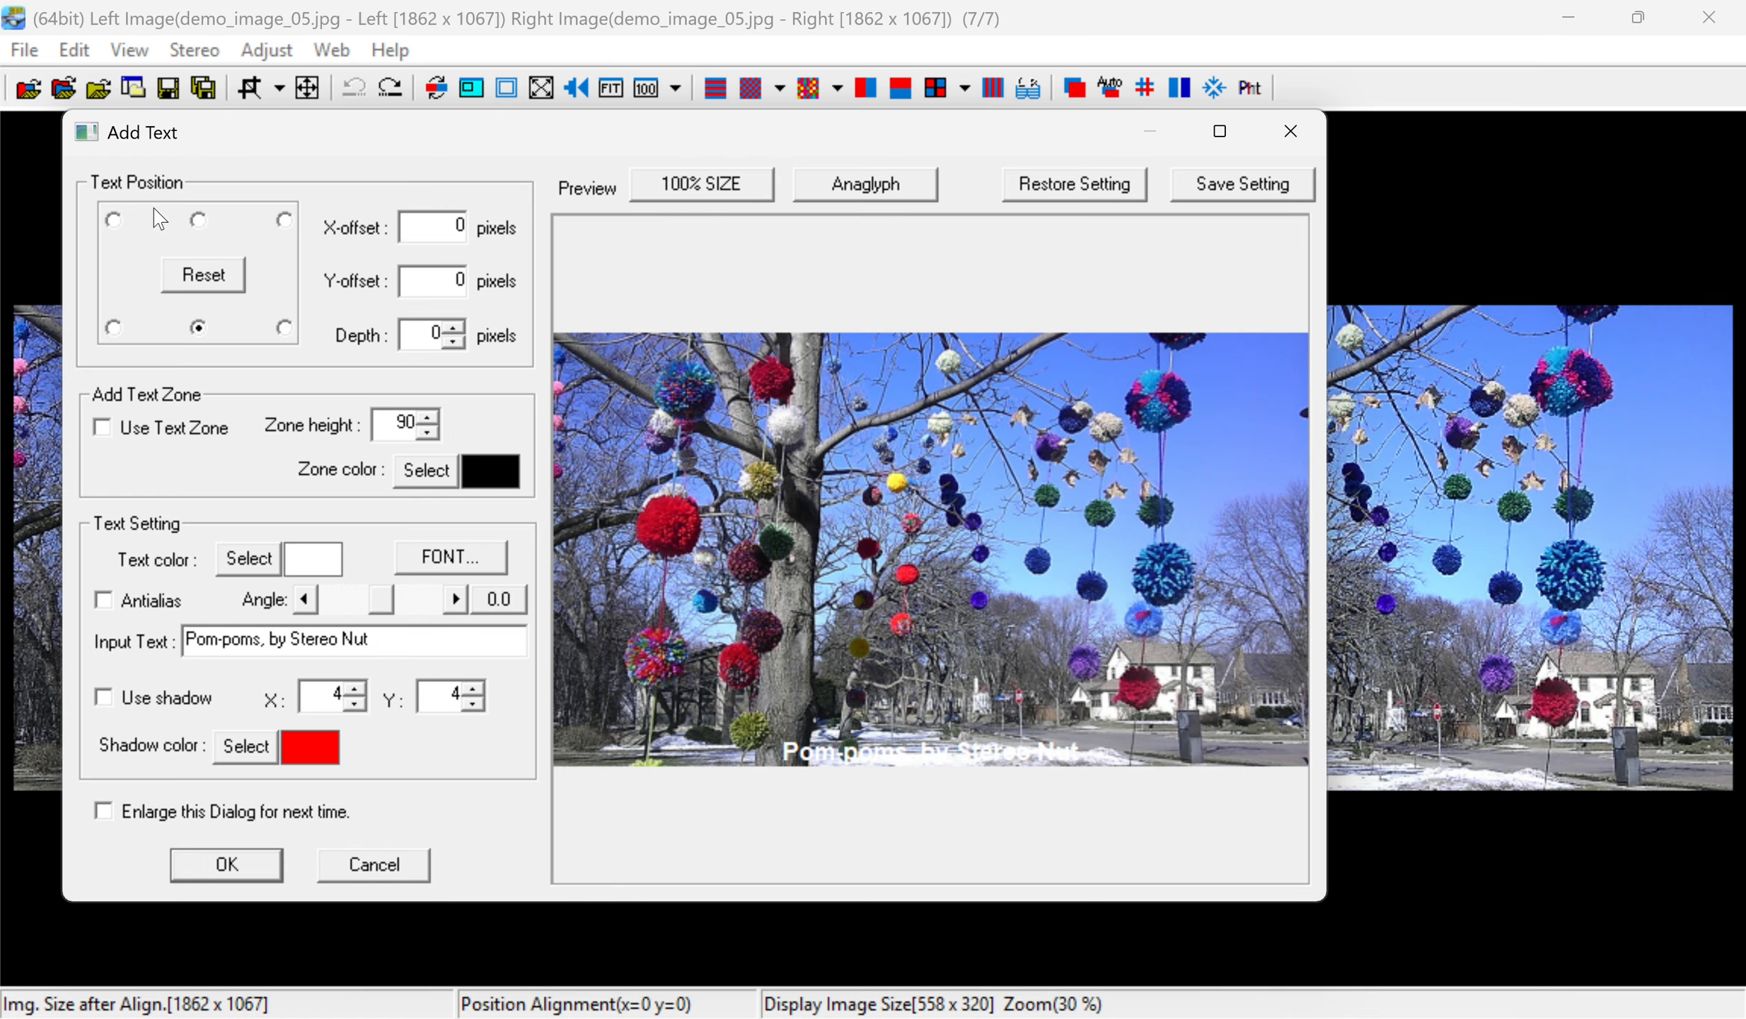
{"action": "left_click", "coordinate": [199, 221]}
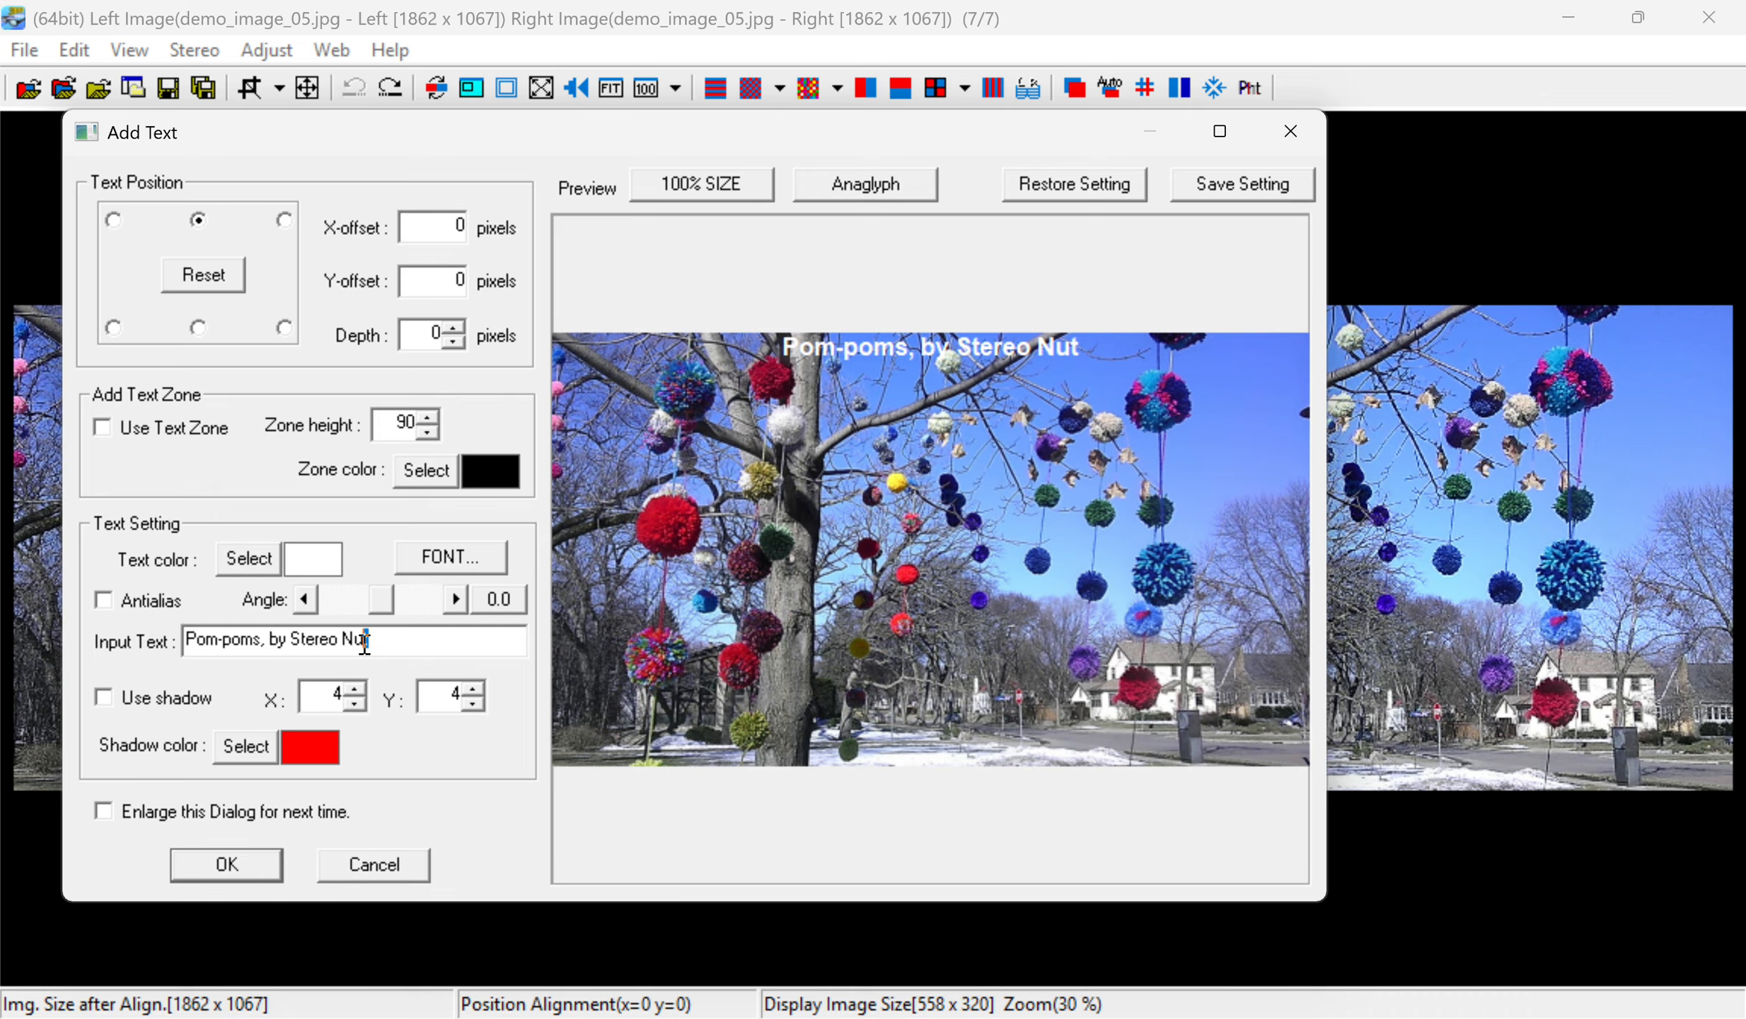
Replace the caption text with "War" and set its font size to 150.
{"action": "left_click_drag", "start_coordinate": [370, 640], "coordinate": [152, 640]}
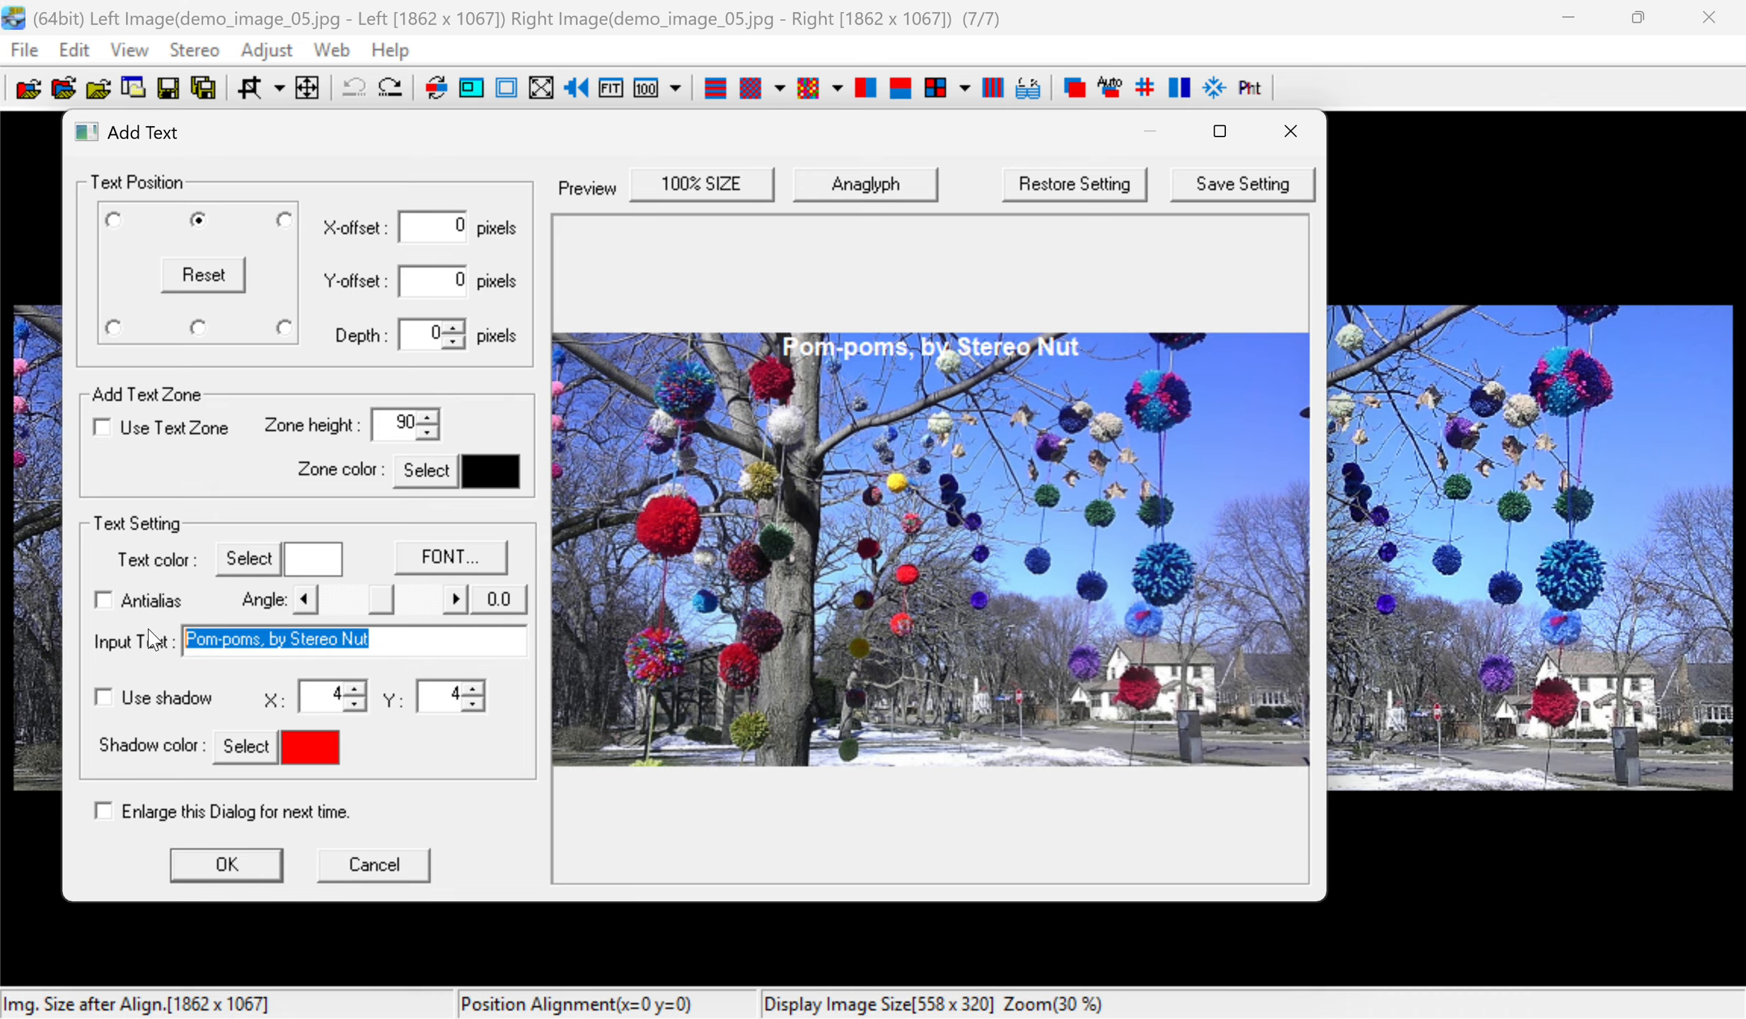
{"action": "type", "text": "War"}
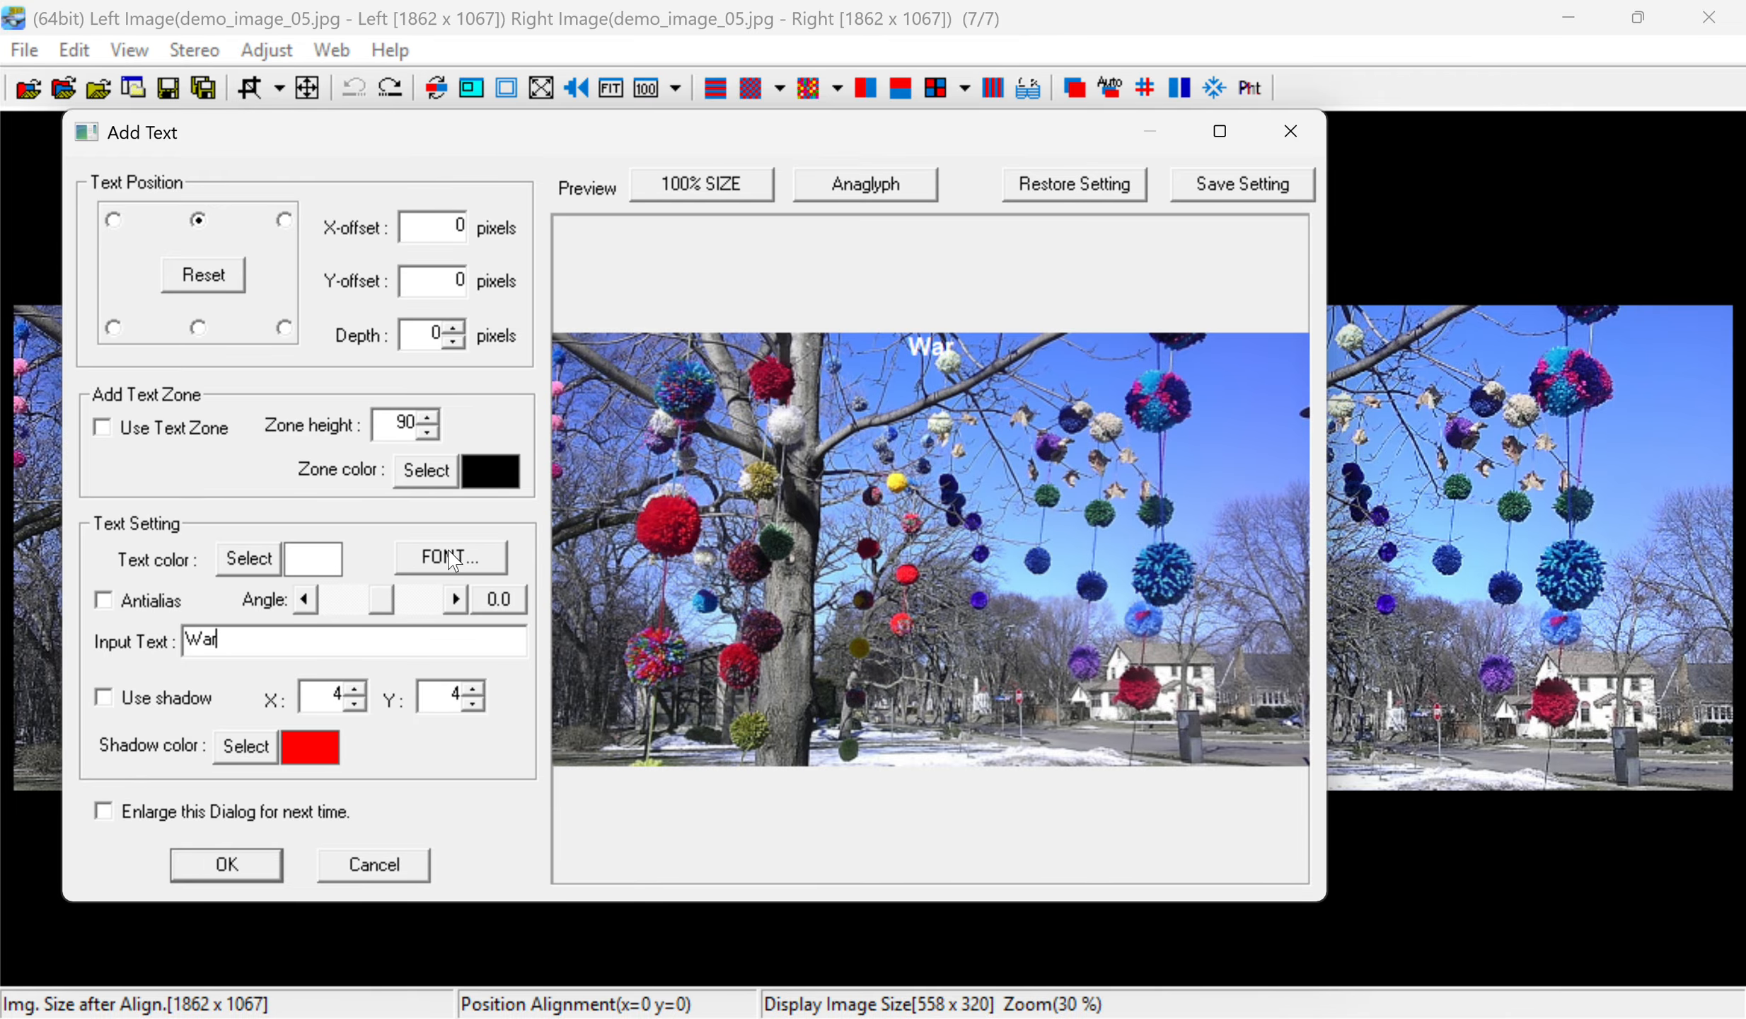
{"action": "left_click", "coordinate": [453, 559]}
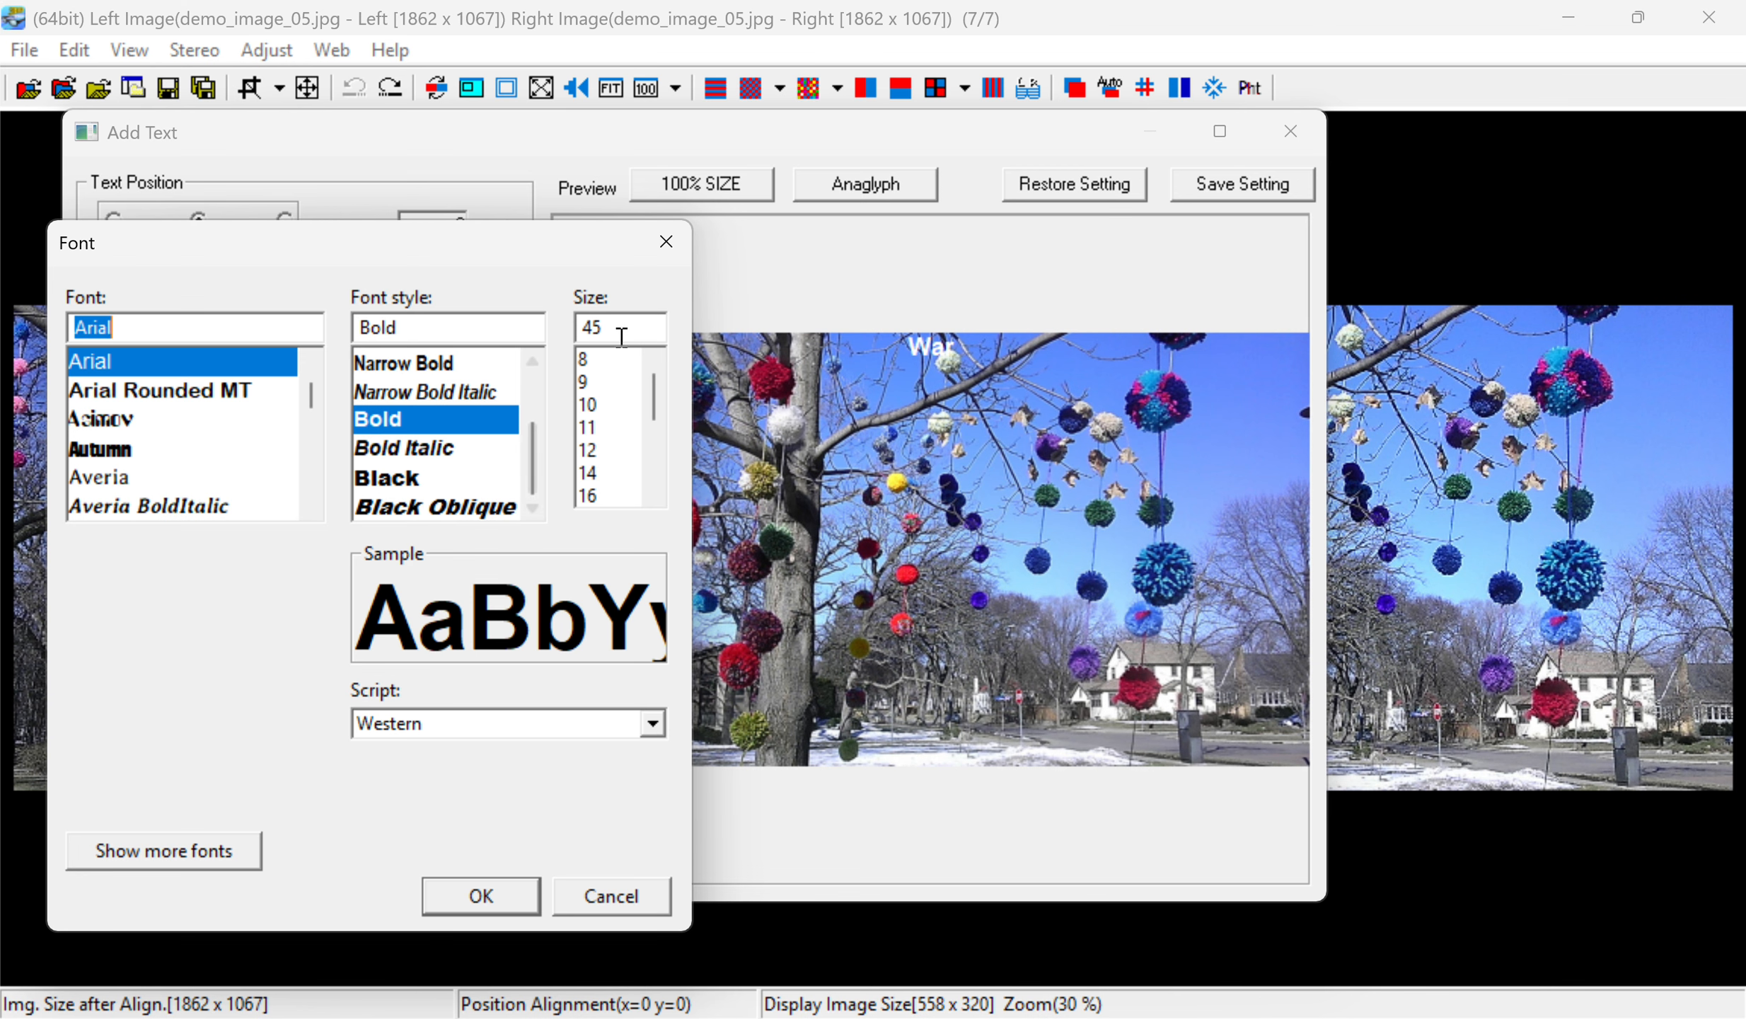
{"action": "left_click", "coordinate": [622, 336]}
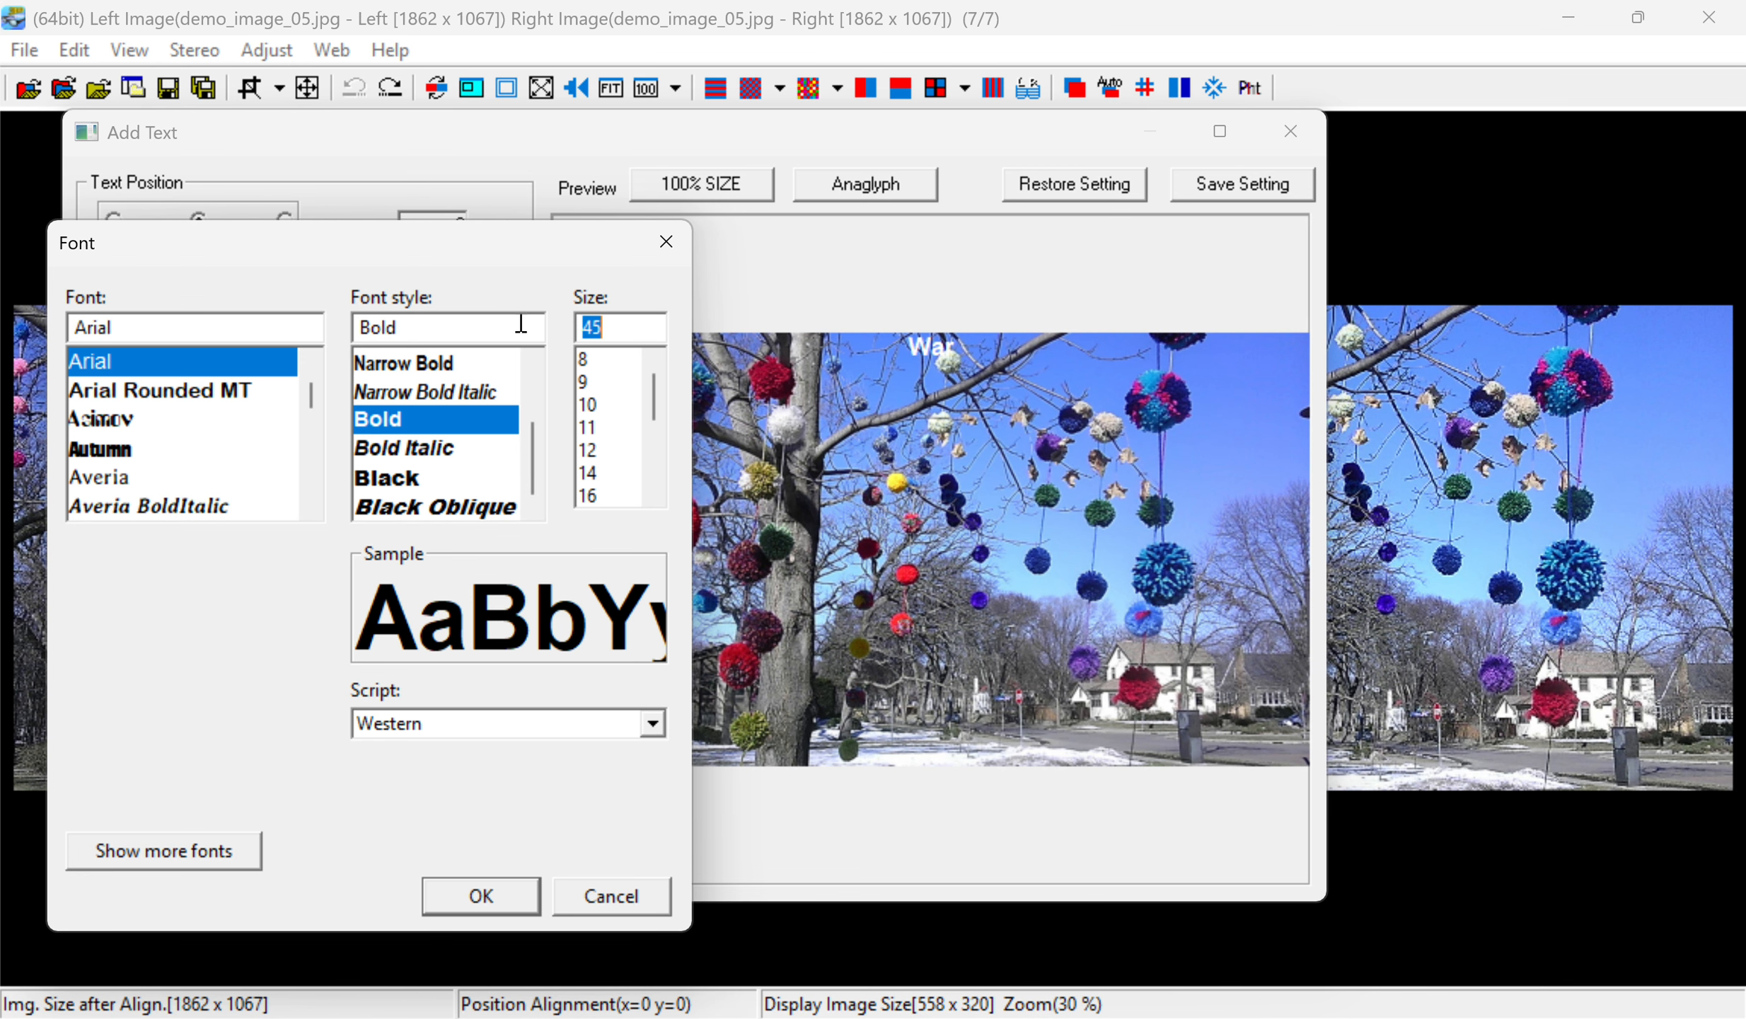
{"action": "type", "text": "150"}
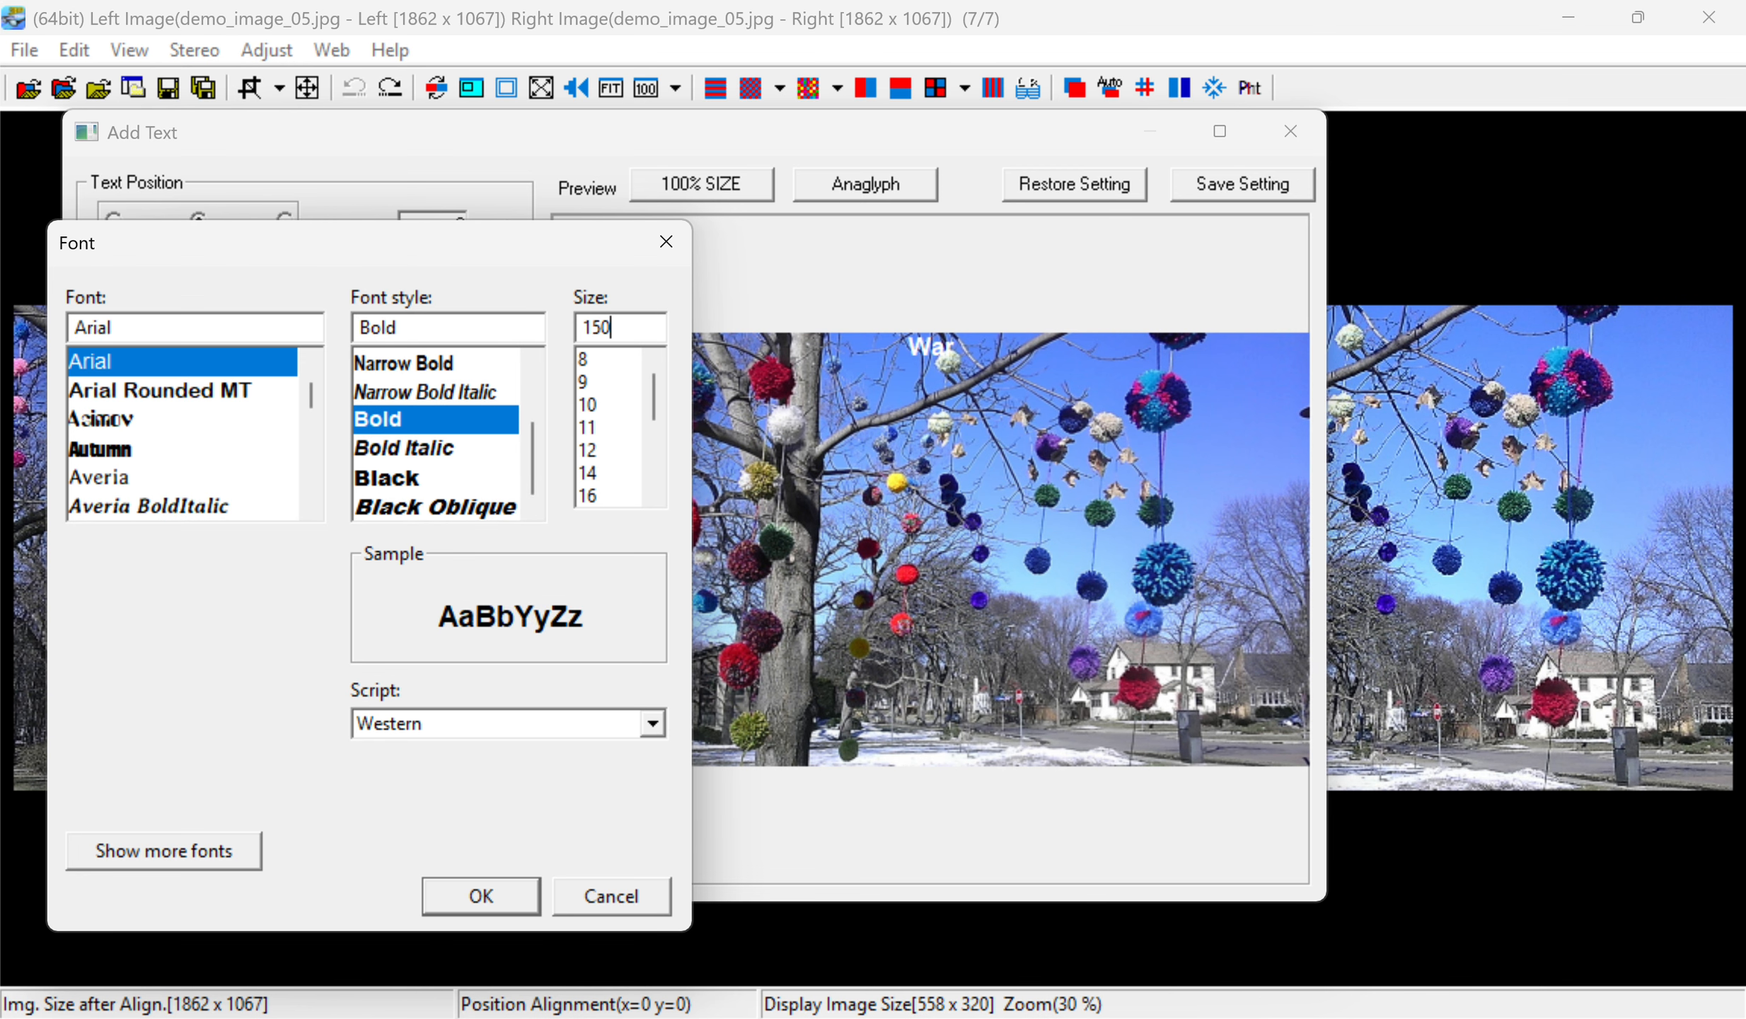
{"action": "key", "text": "Return"}
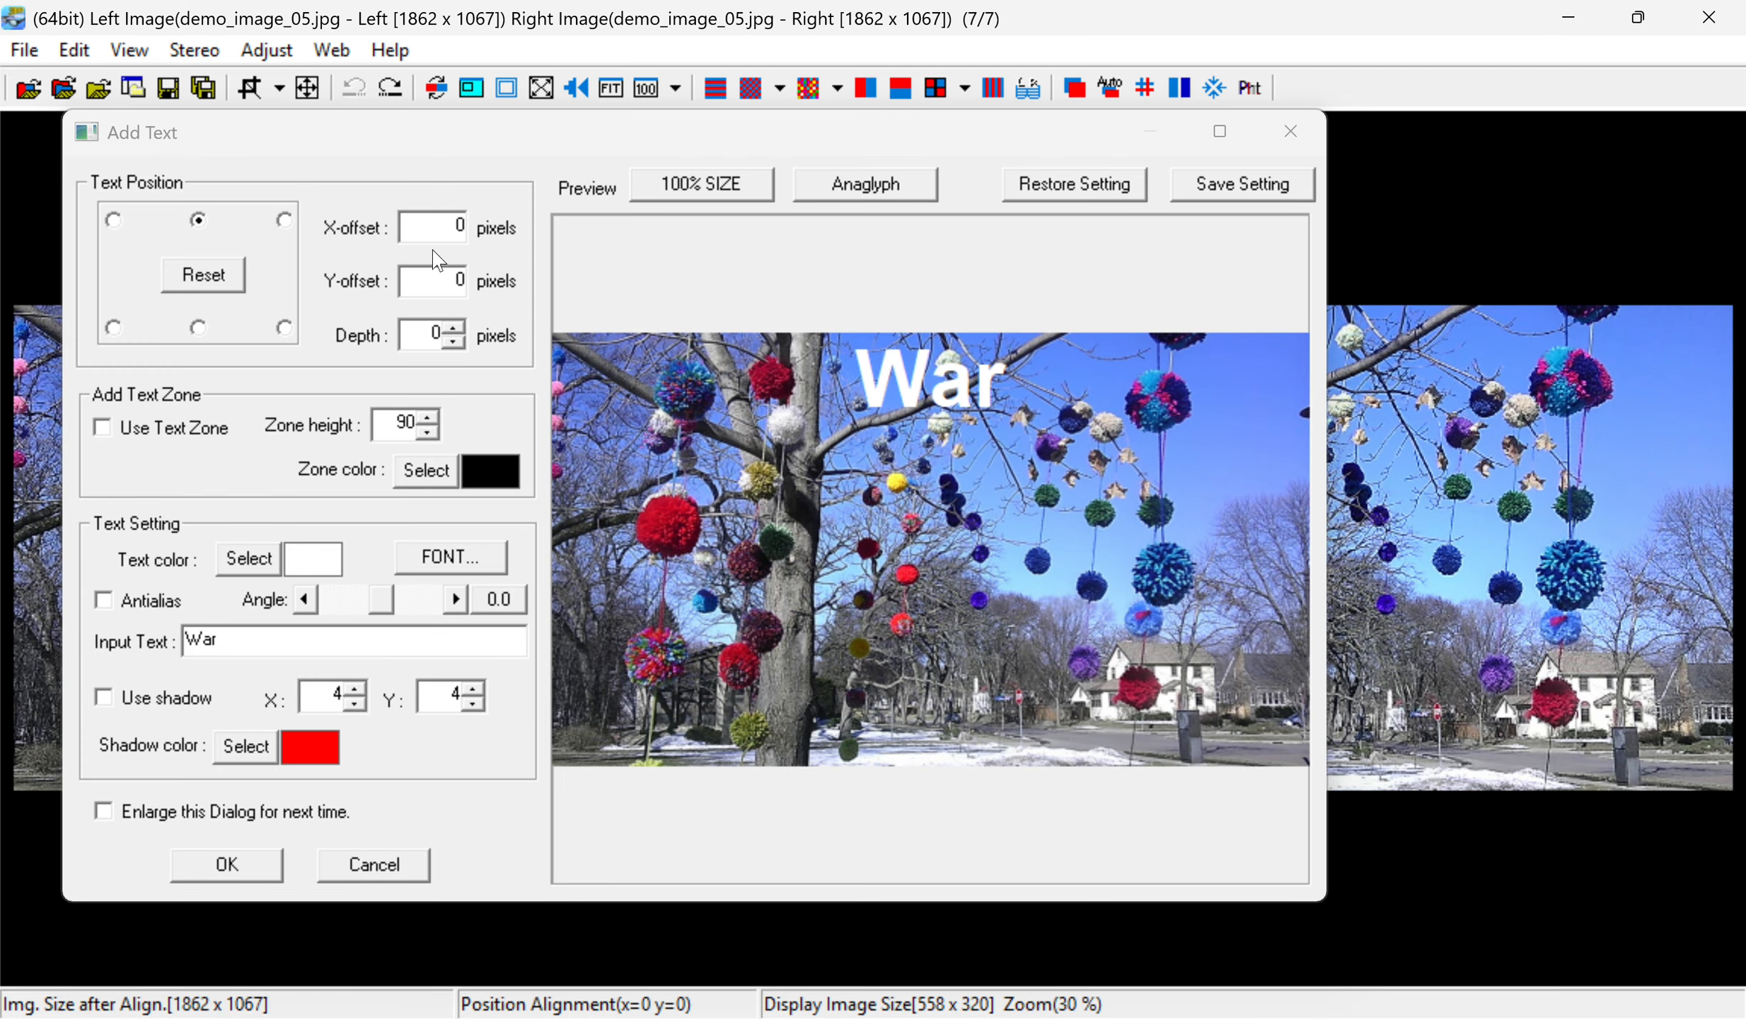
Set the text's Y-offset to 100 pixels.
{"action": "double_click", "coordinate": [457, 281]}
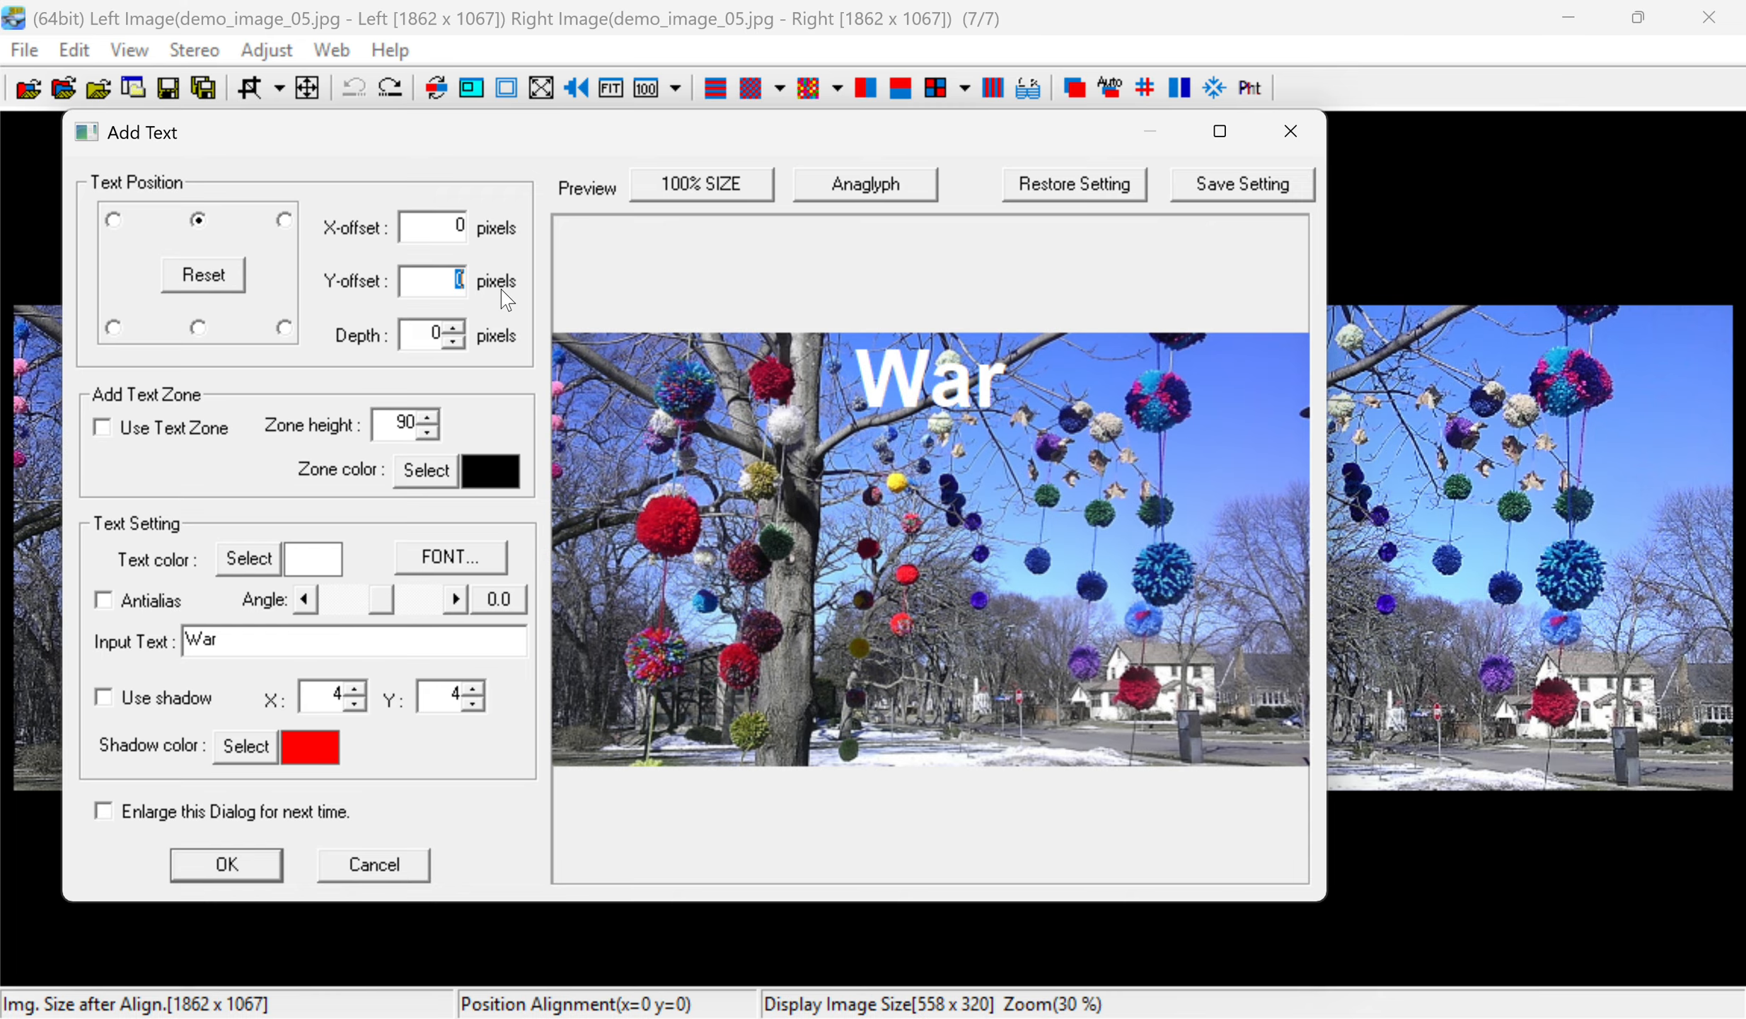
{"action": "type", "text": "100"}
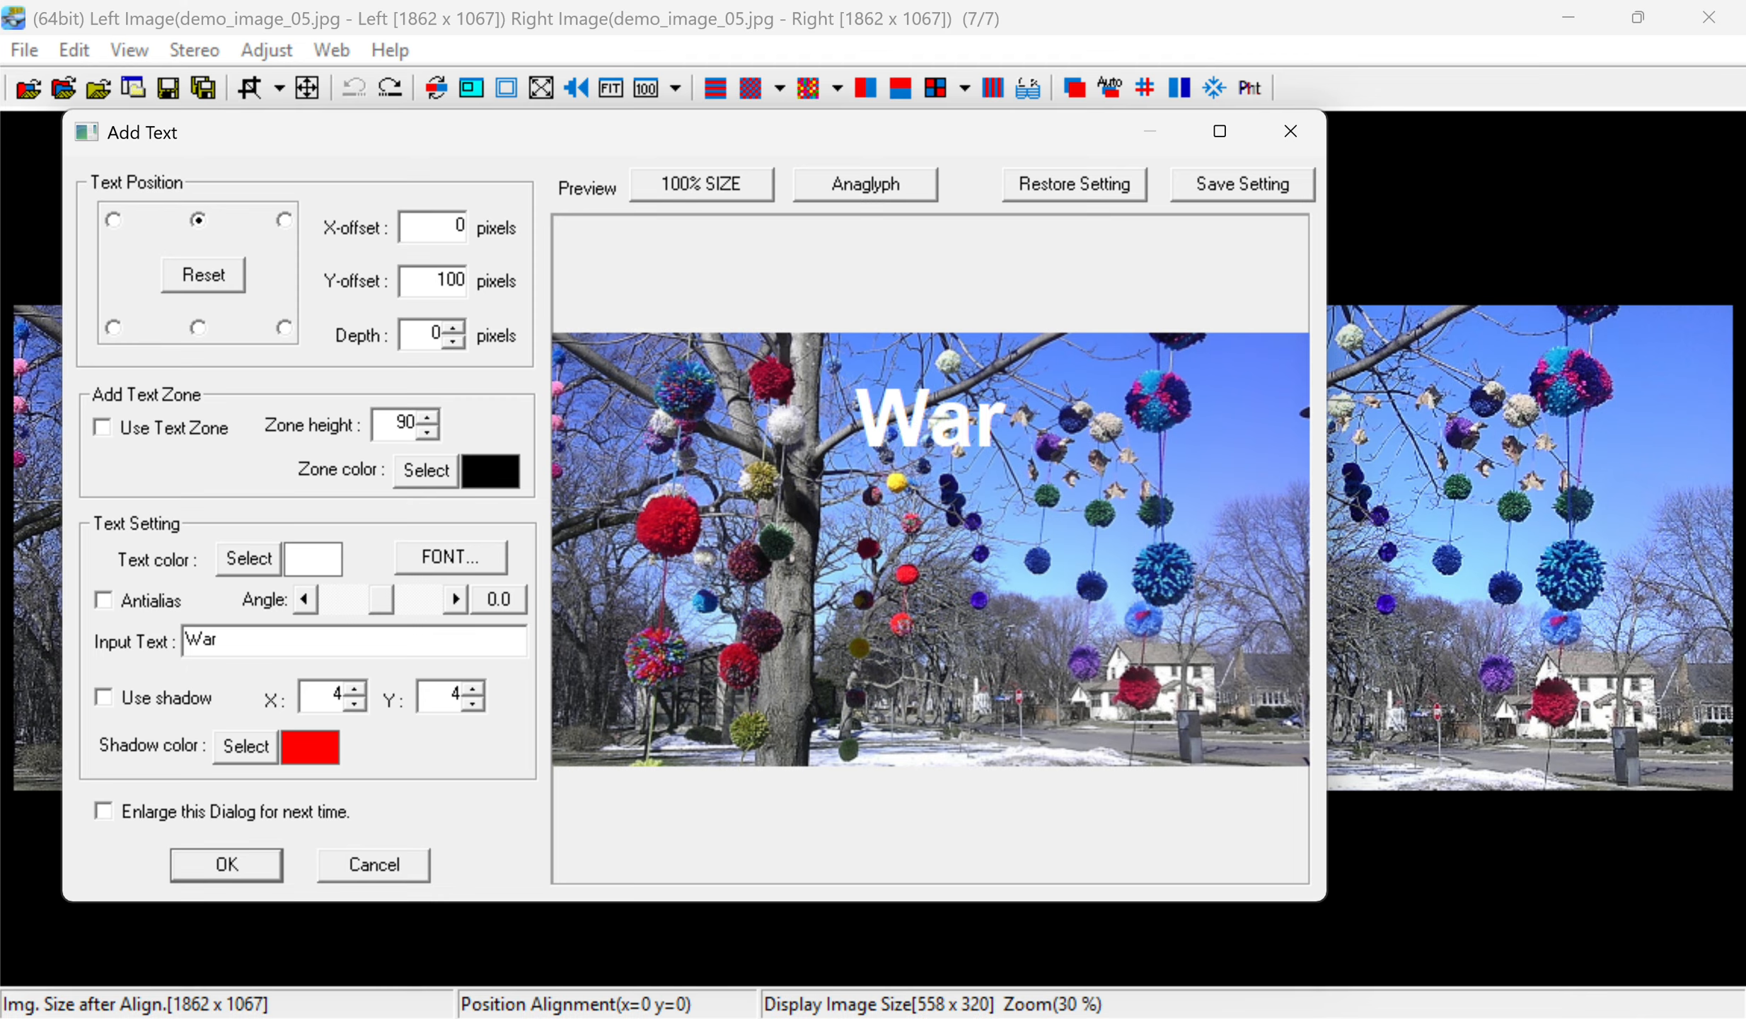
Set the text's Y-offset to 75 pixels.
{"action": "key", "text": "BackSpace"}
{"action": "key", "text": "BackSpace"}
{"action": "key", "text": "BackSpace"}
{"action": "type", "text": "75"}
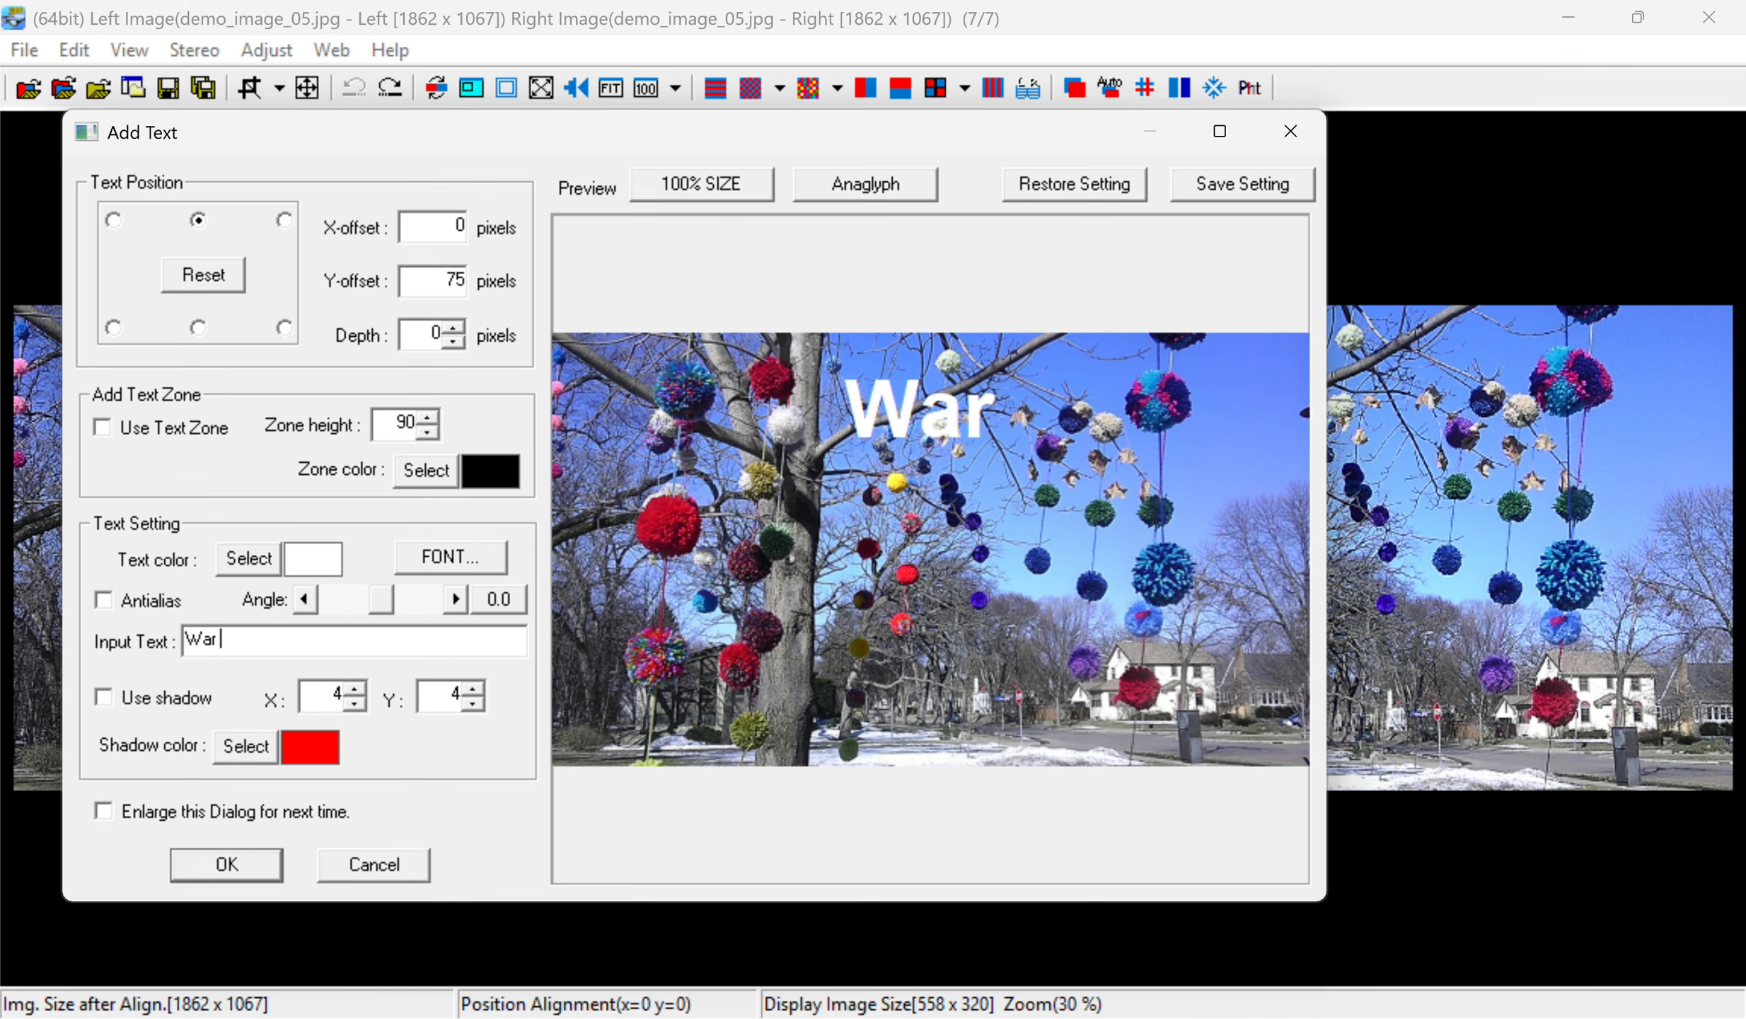
Try "War and Peace" as a single line of text on the image pair, and undo it.
{"action": "type", "text": "and Pae"}
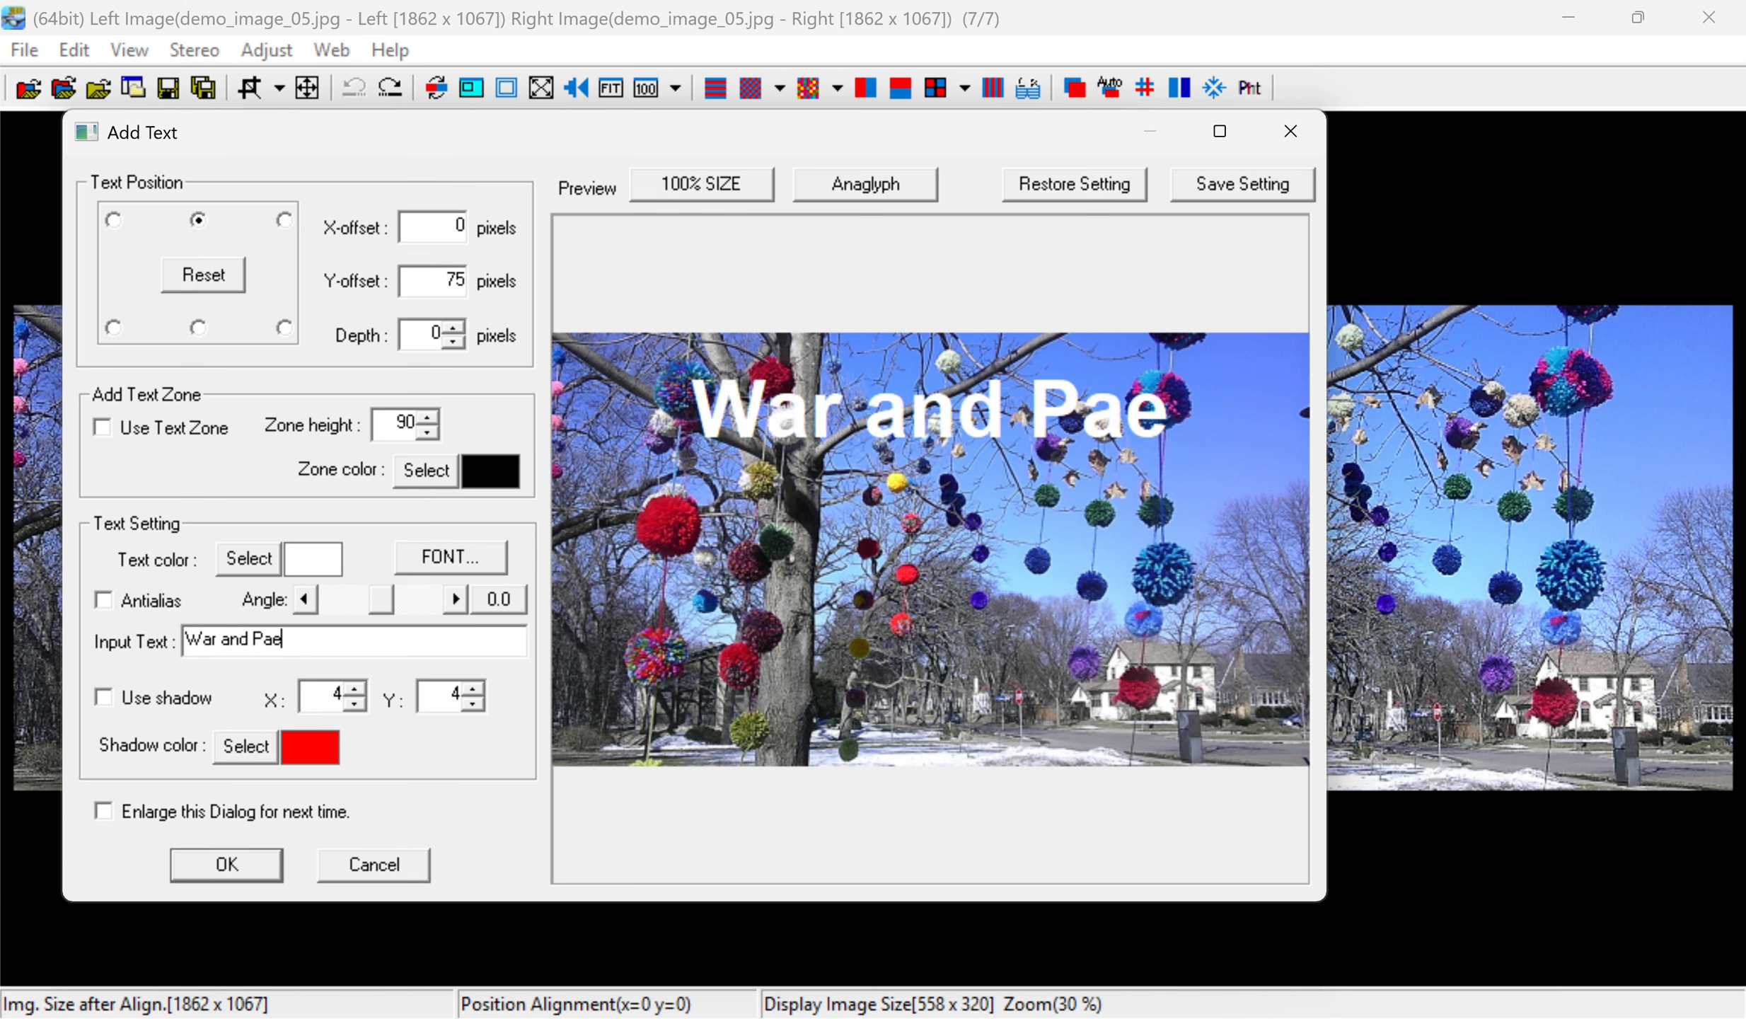
{"action": "key", "text": "BackSpace"}
{"action": "key", "text": "BackSpace"}
{"action": "type", "text": "eace"}
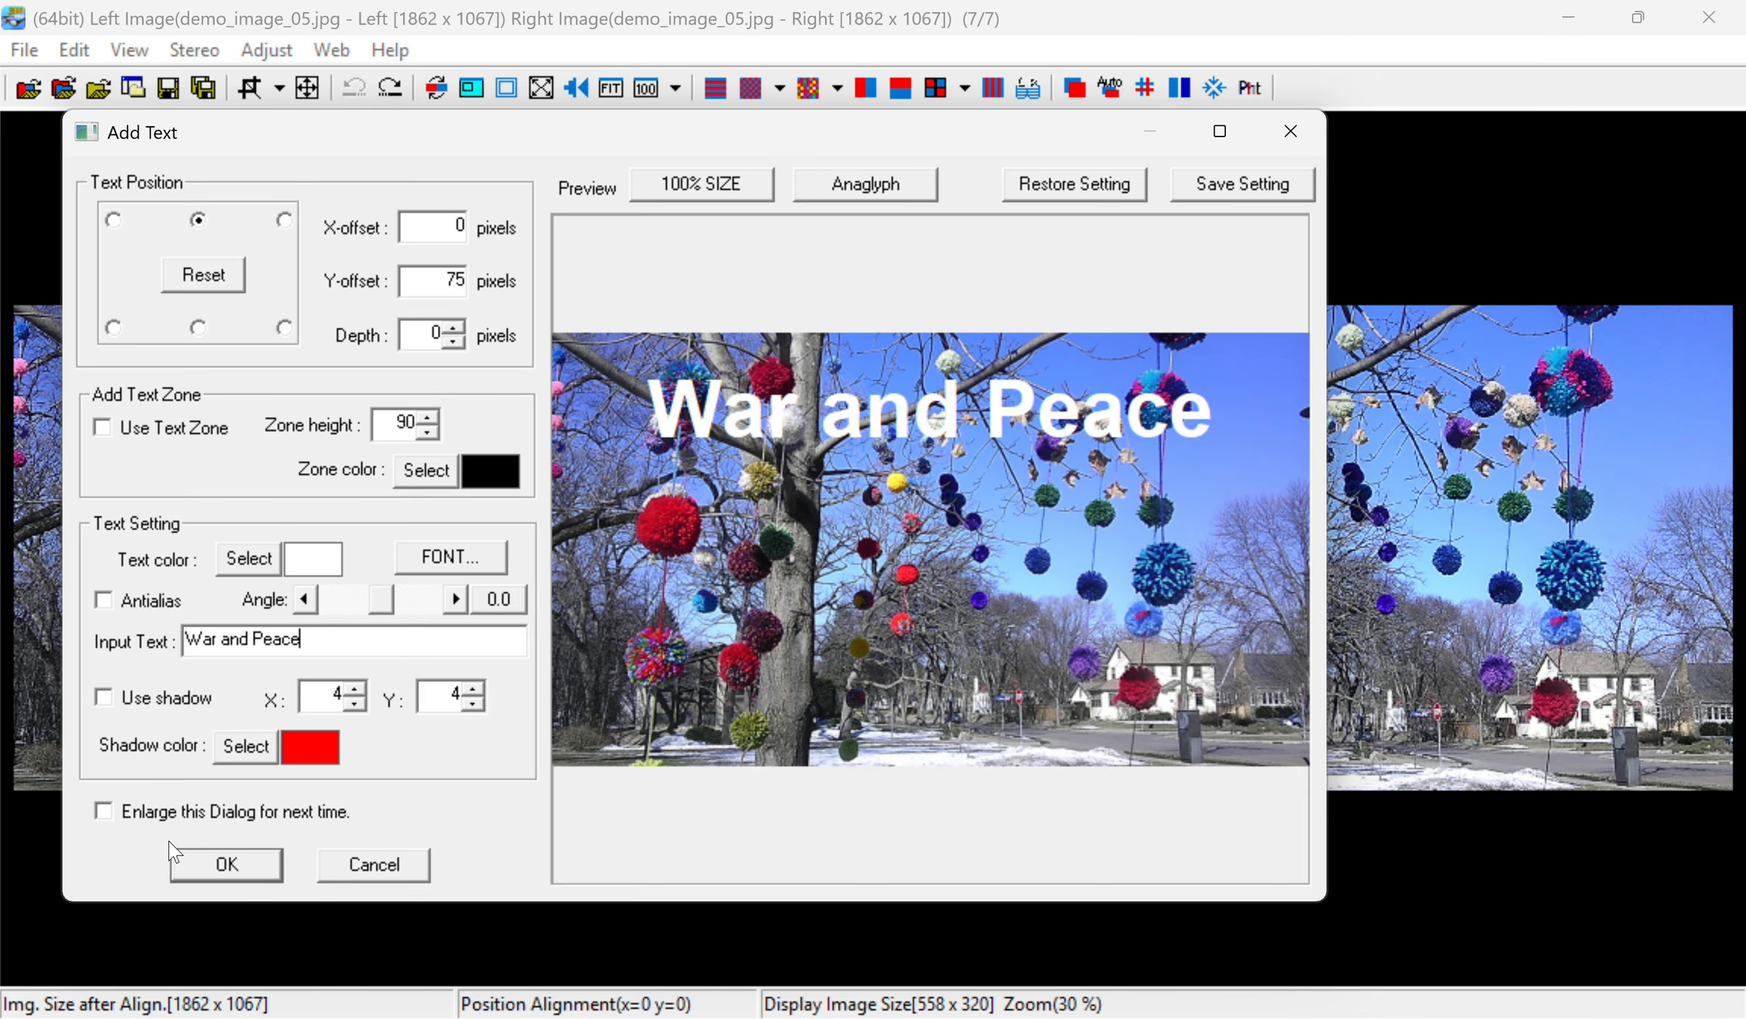
{"action": "left_click", "coordinate": [221, 862]}
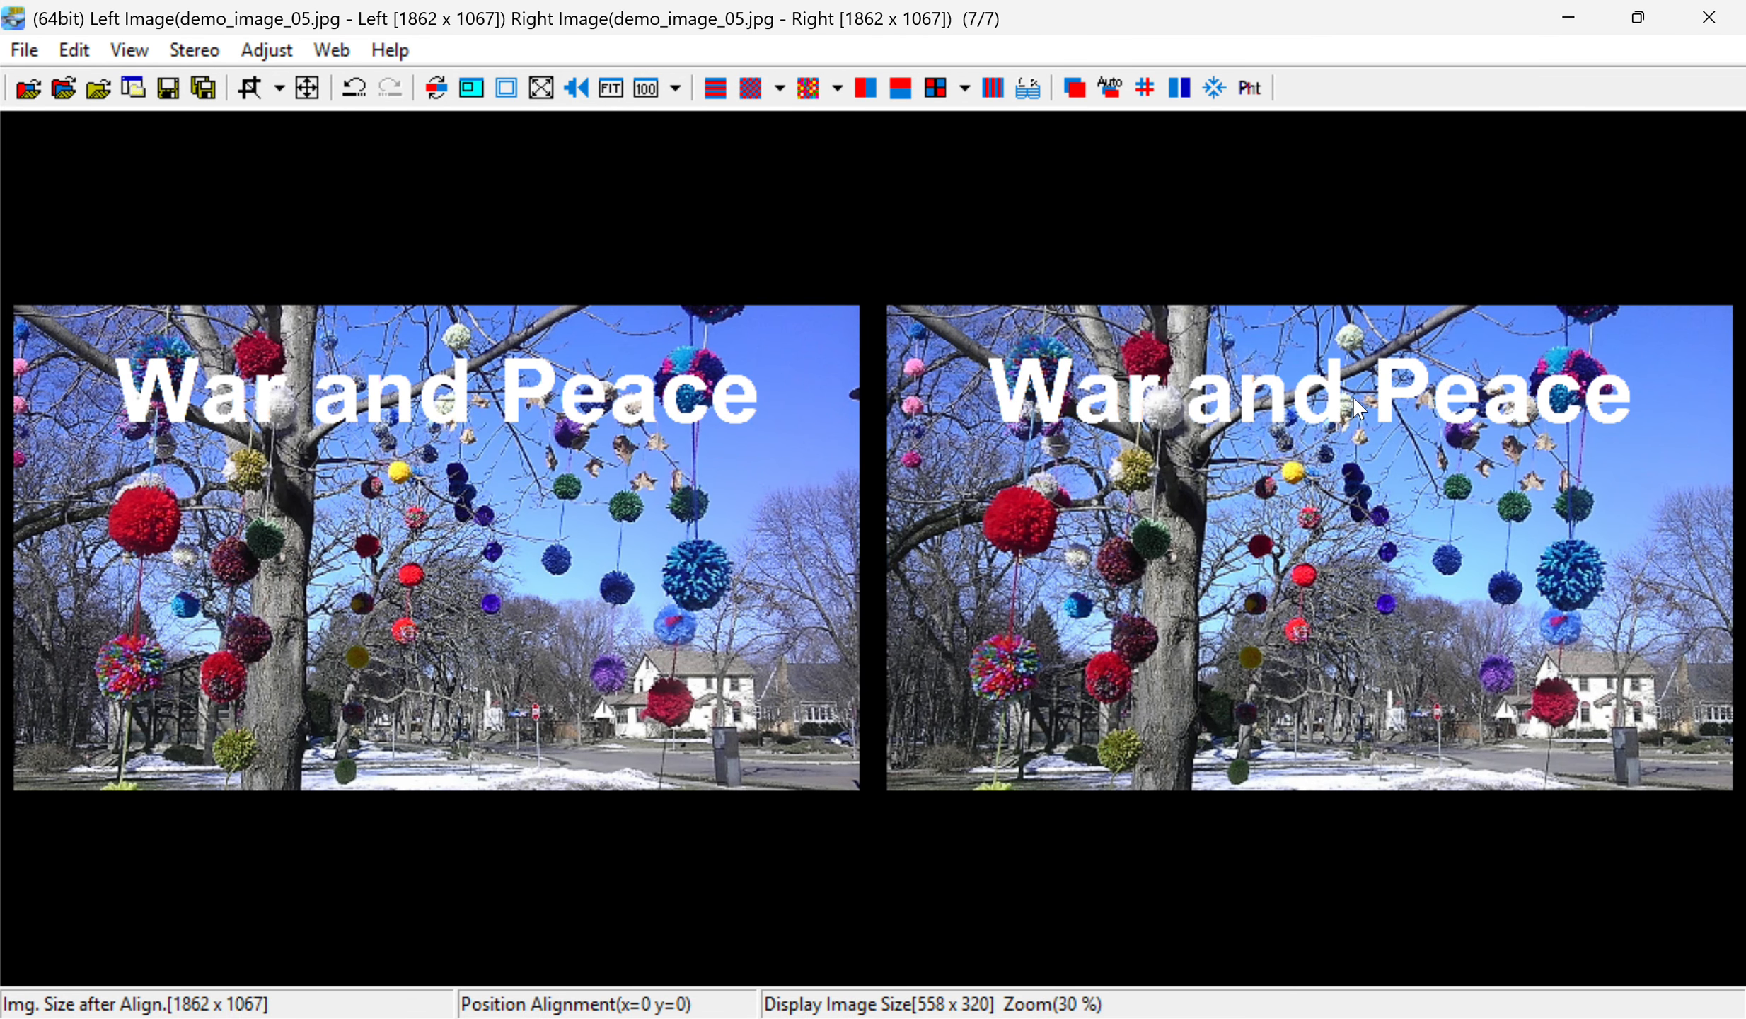
{"action": "left_click", "coordinate": [75, 51]}
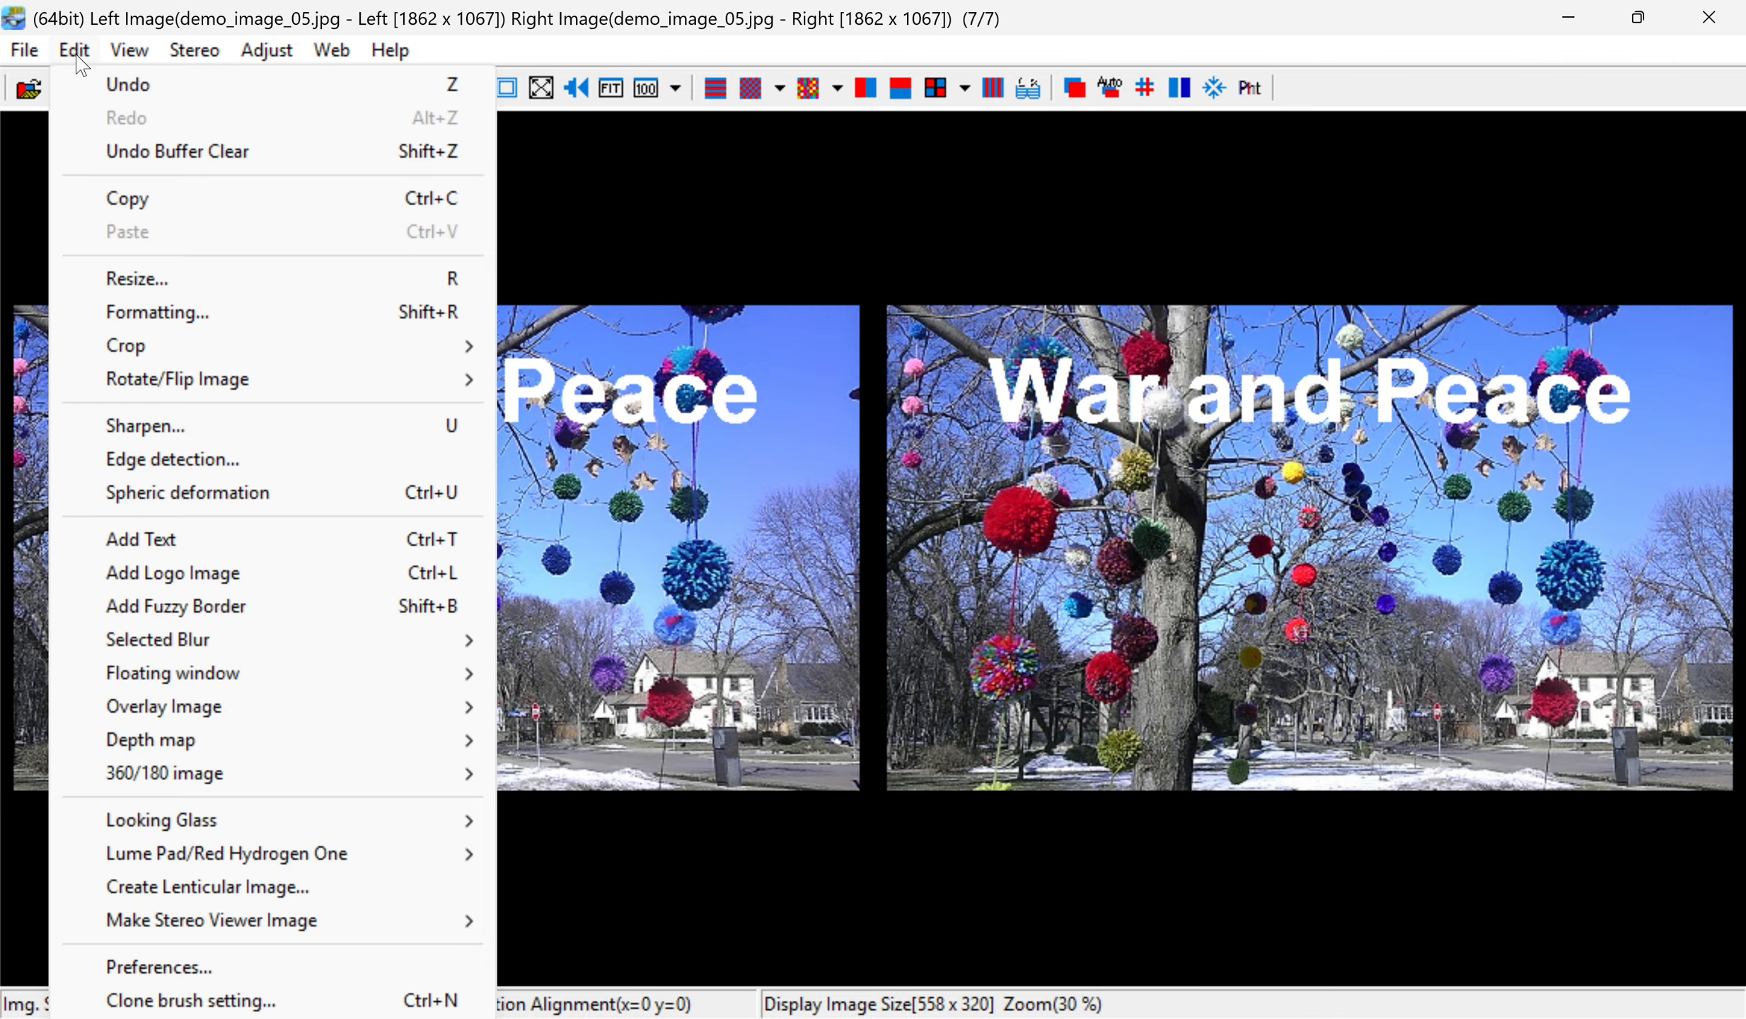
{"action": "left_click", "coordinate": [95, 85]}
Reopen the Add Text settings, shorten the text to "War" and apply it to the image pair.
{"action": "left_click", "coordinate": [75, 51]}
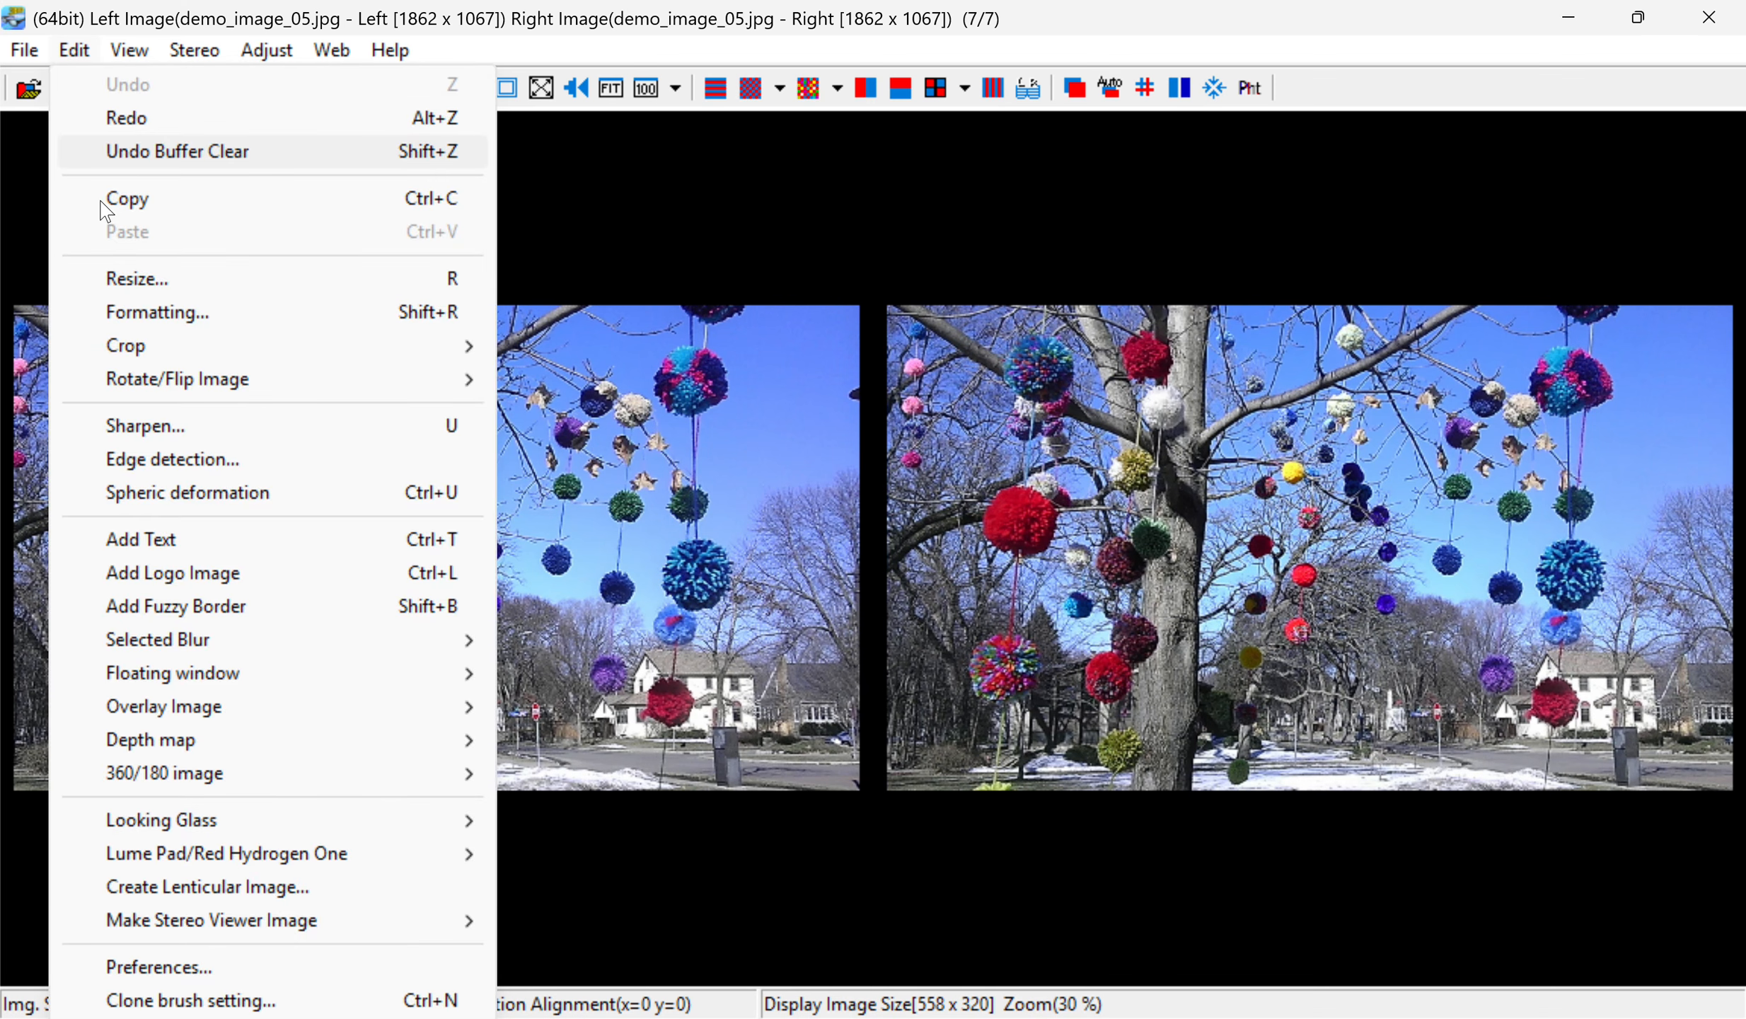
{"action": "left_click", "coordinate": [149, 538]}
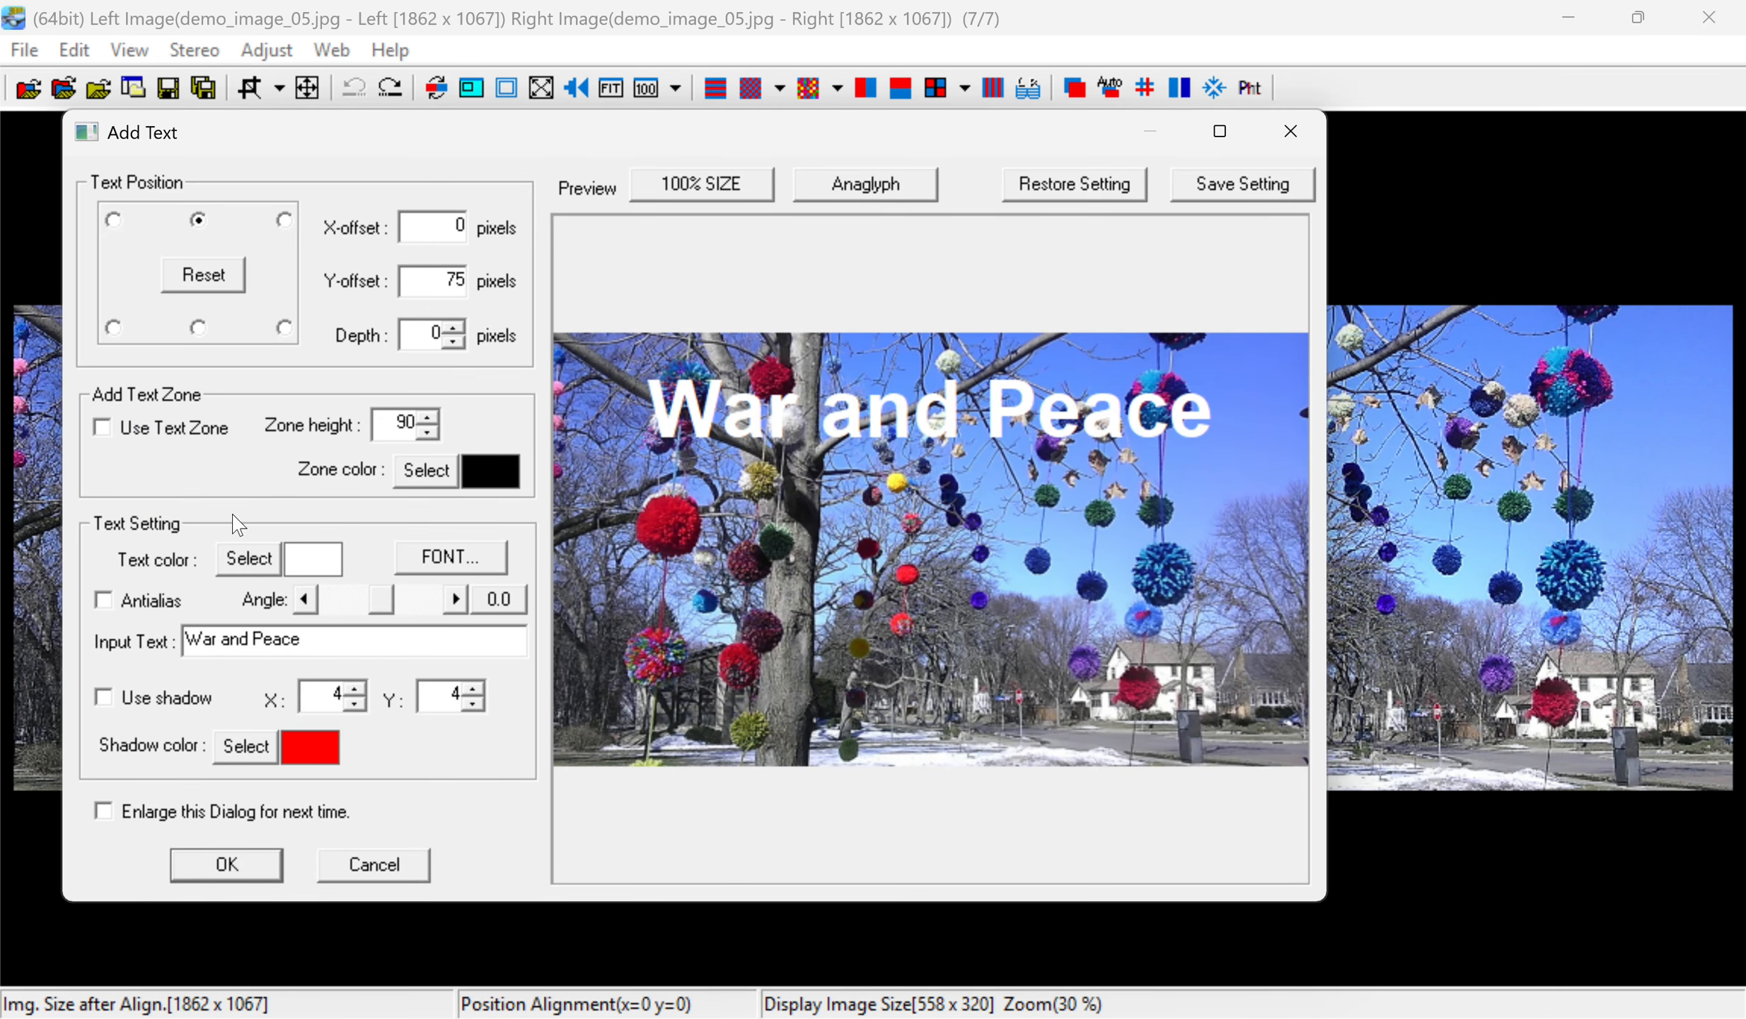
{"action": "left_click", "coordinate": [319, 646]}
{"action": "key", "text": "BackSpace"}
{"action": "key", "text": "BackSpace"}
{"action": "key", "text": "BackSpace"}
{"action": "key", "text": "BackSpace"}
{"action": "key", "text": "BackSpace"}
{"action": "key", "text": "BackSpace"}
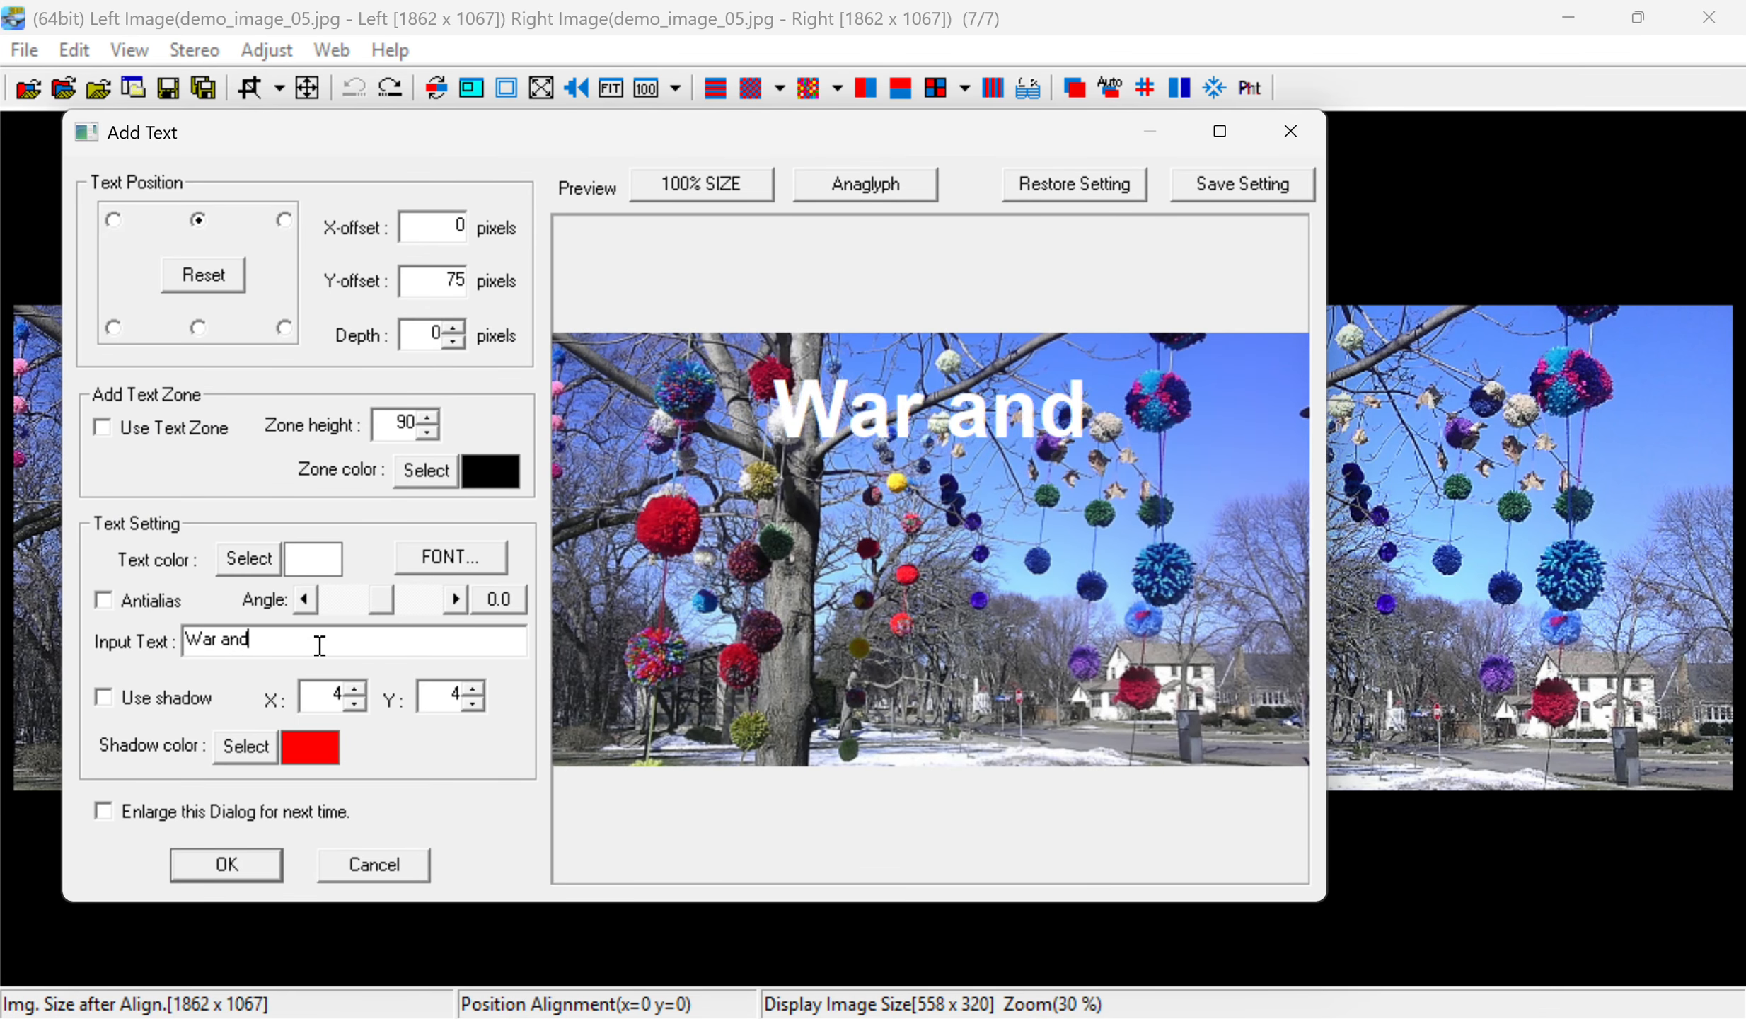
{"action": "key", "text": "BackSpace"}
{"action": "key", "text": "BackSpace"}
{"action": "key", "text": "BackSpace"}
{"action": "key", "text": "BackSpace"}
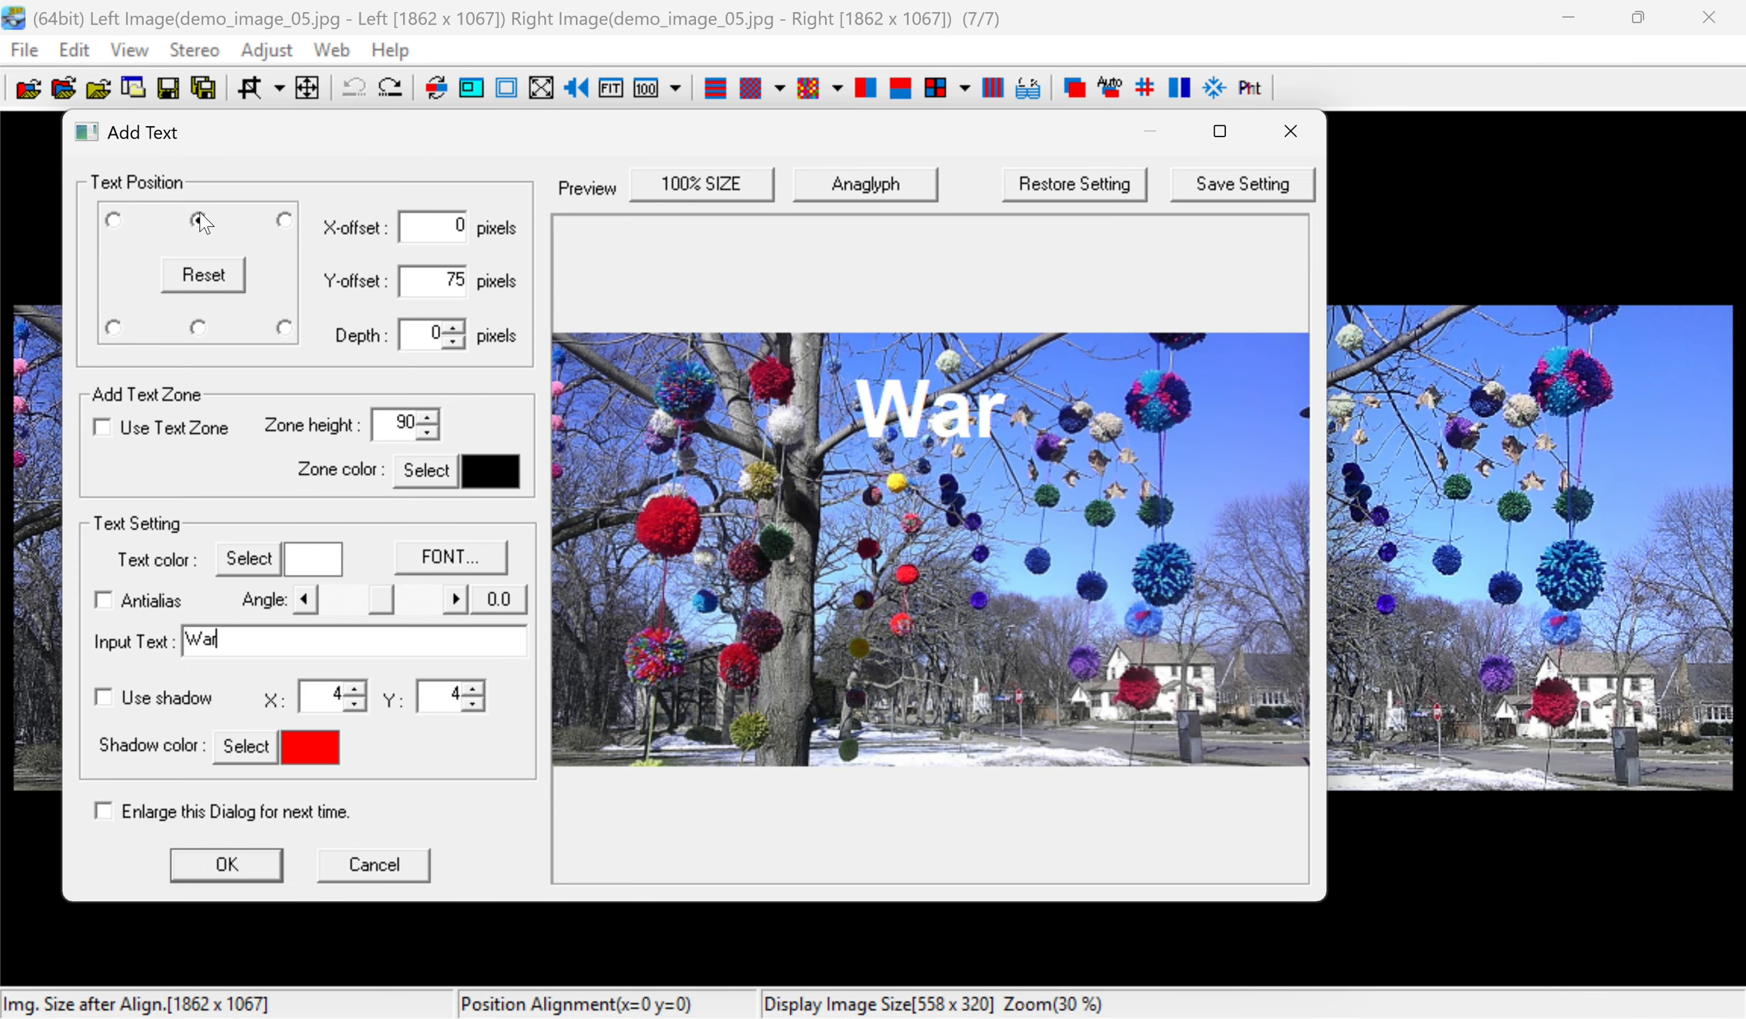
{"action": "left_click", "coordinate": [221, 866]}
Reopen the Add Text settings and replace the text with "and".
{"action": "left_click", "coordinate": [74, 49]}
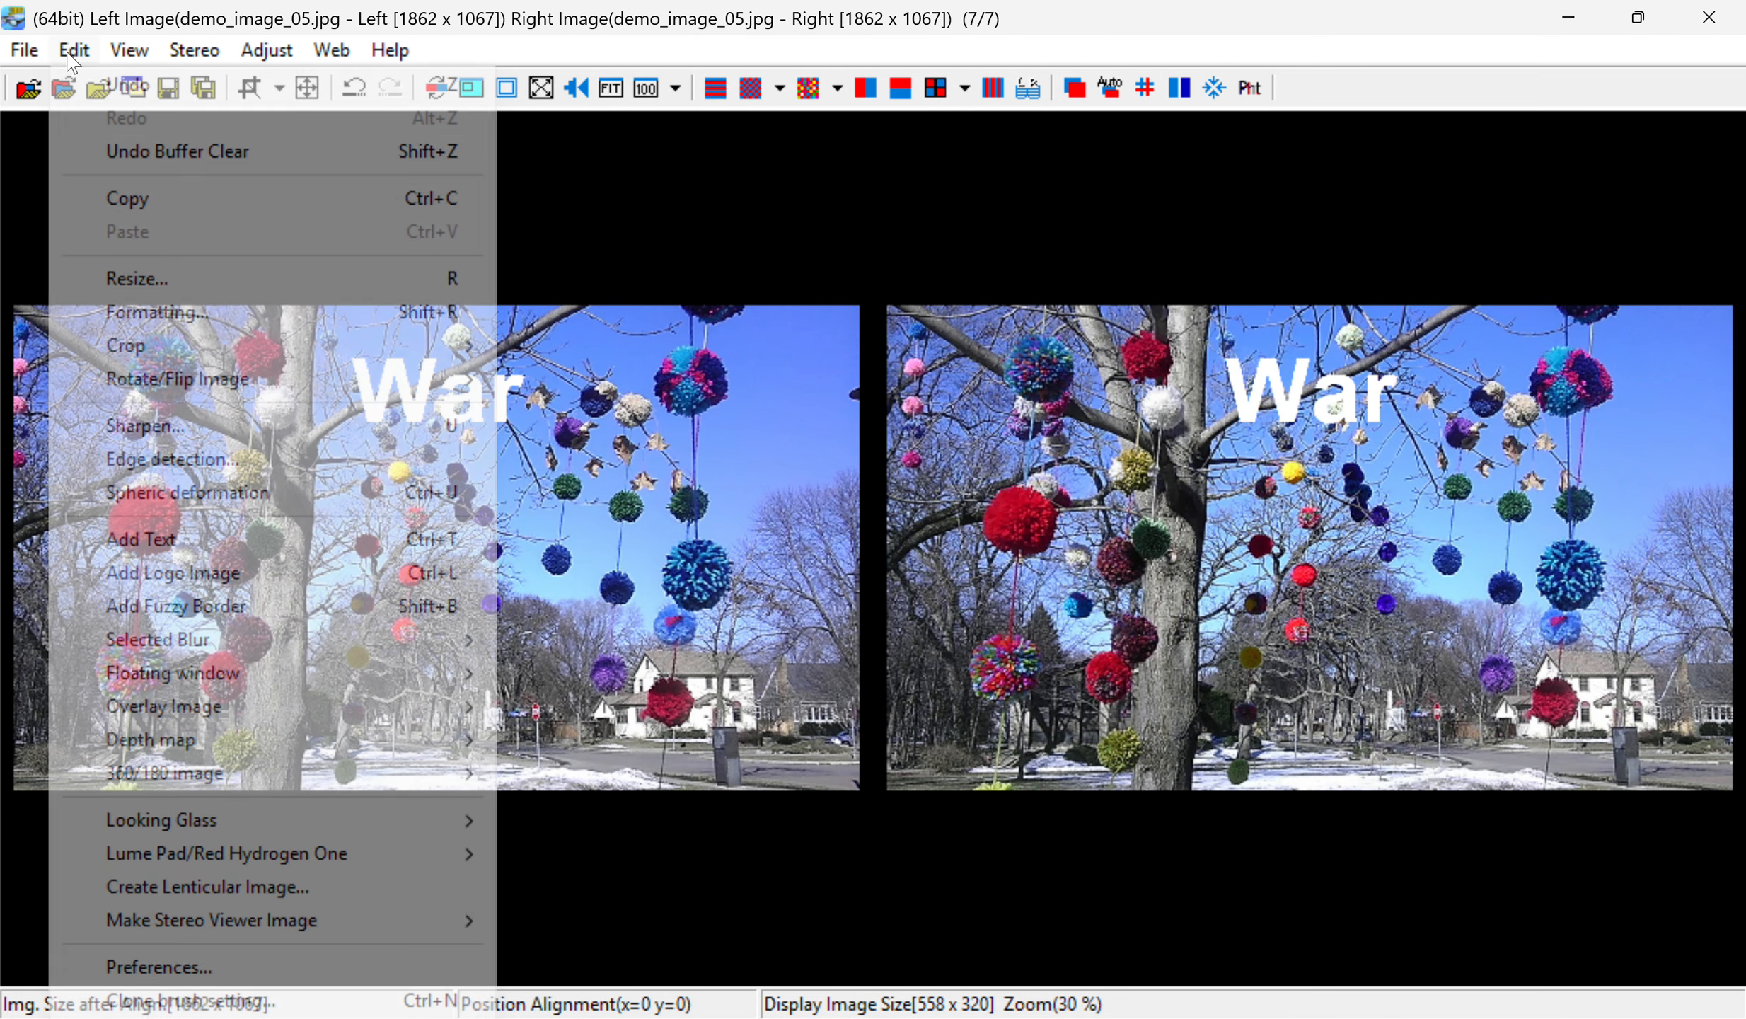
{"action": "left_click", "coordinate": [171, 540]}
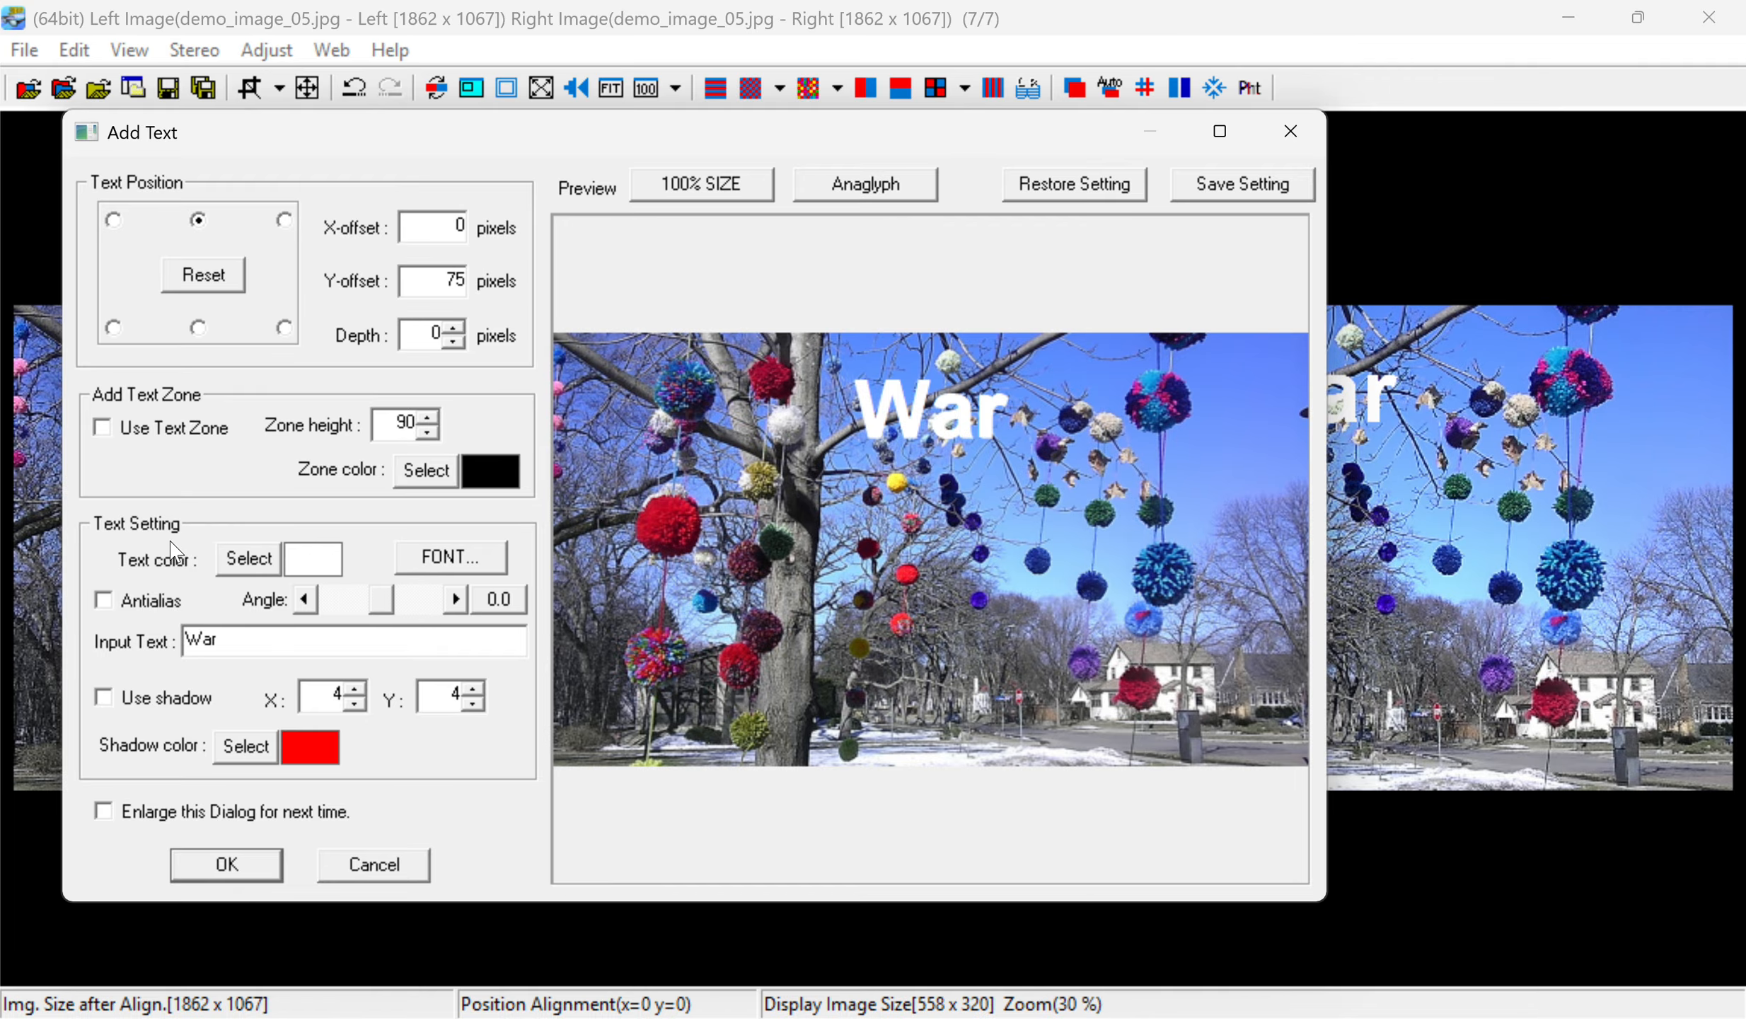
{"action": "double_click", "coordinate": [249, 641]}
{"action": "type", "text": "and"}
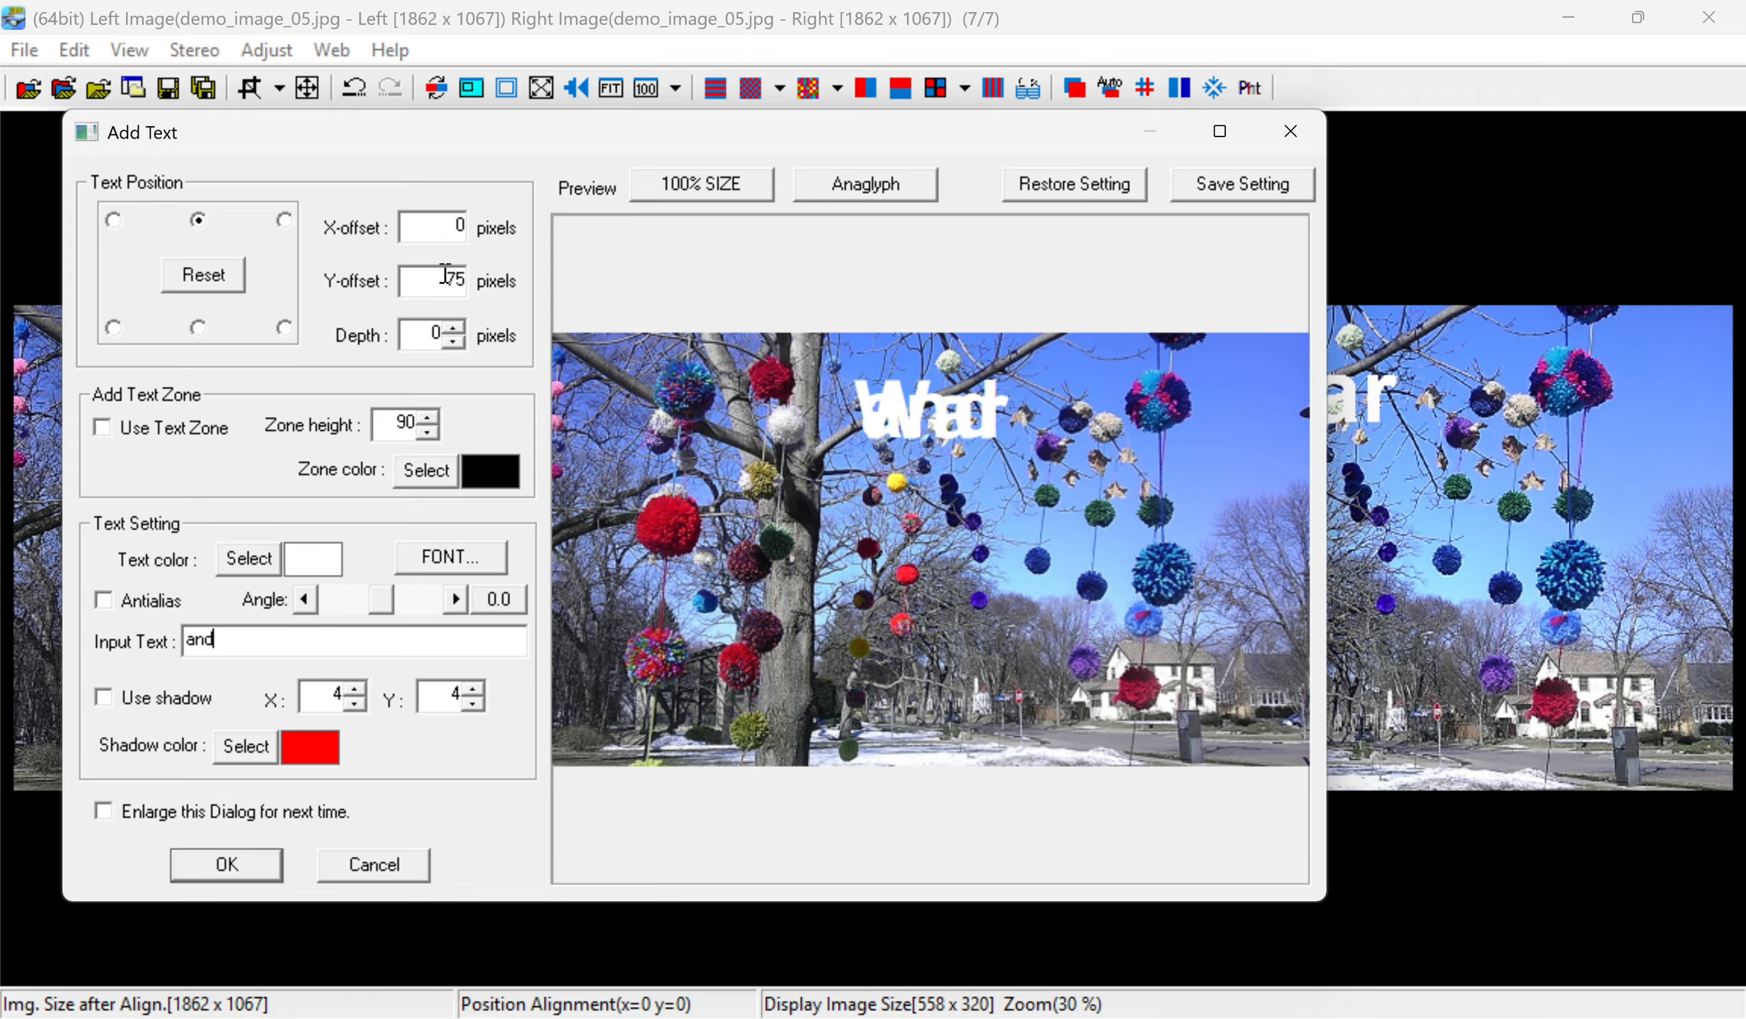
Try Y-offsets of 150, 300 and 250 pixels for the word "and".
{"action": "left_click_drag", "start_coordinate": [445, 274], "coordinate": [484, 287]}
{"action": "type", "text": "150"}
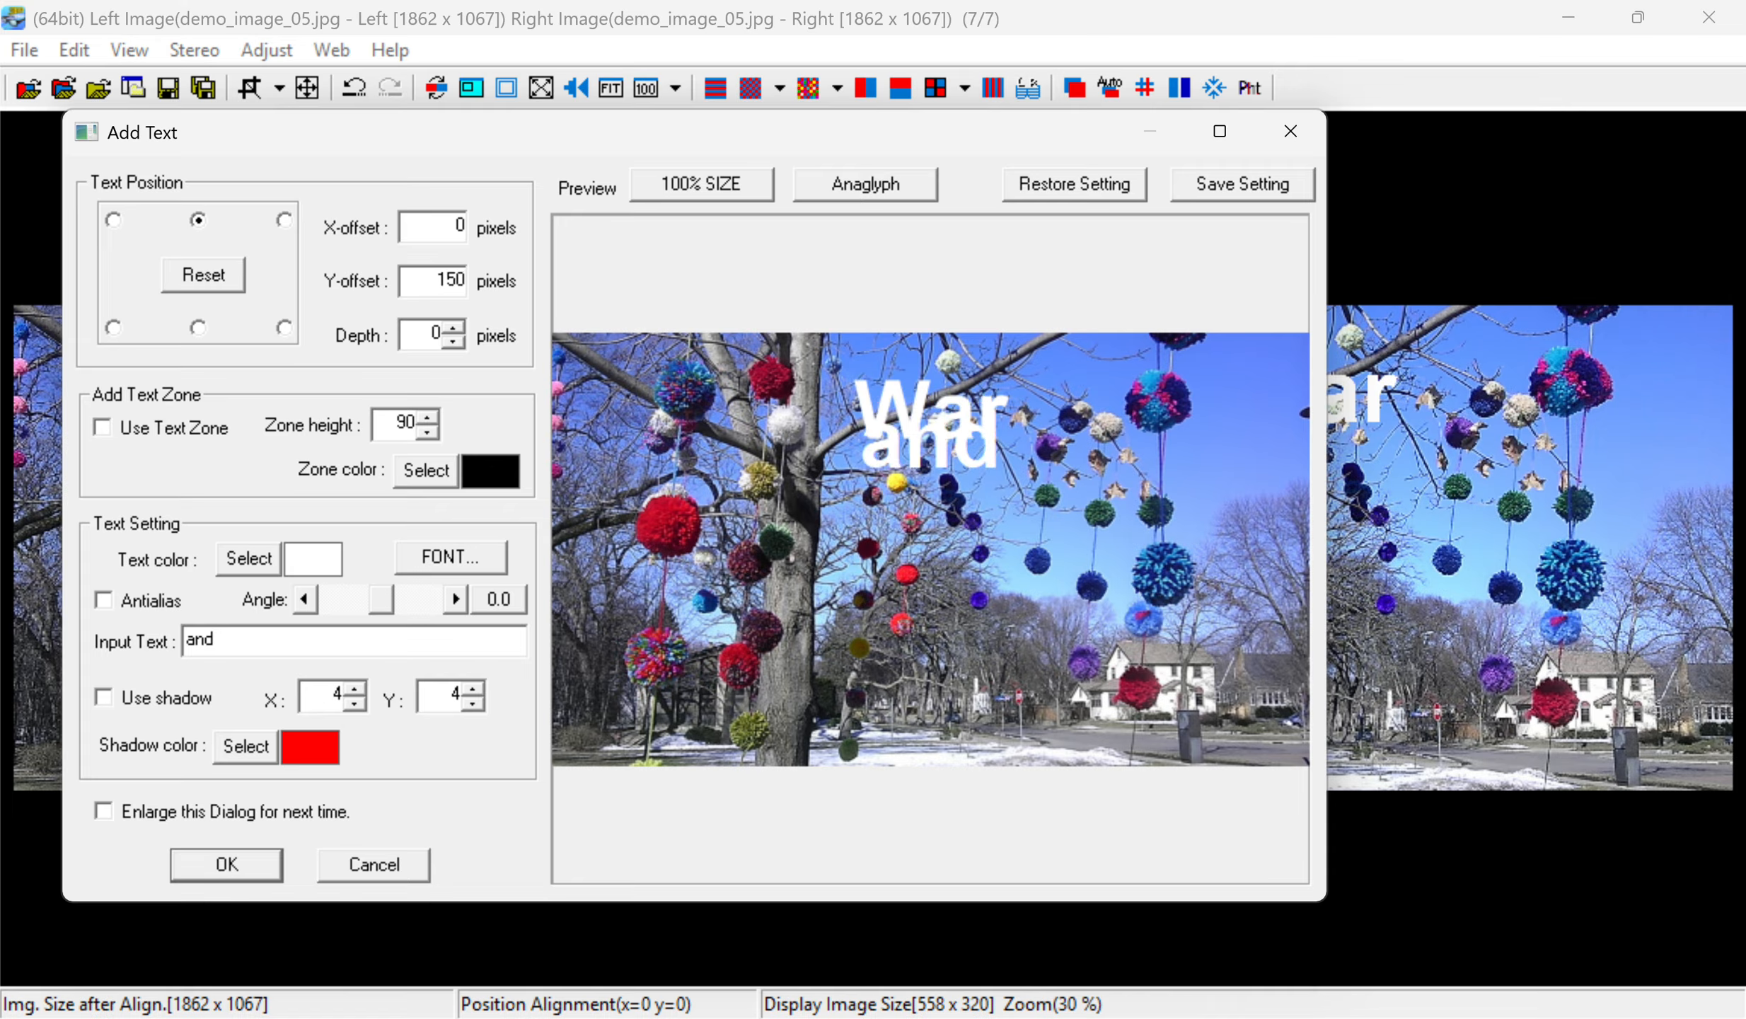
{"action": "key", "text": "BackSpace"}
{"action": "key", "text": "BackSpace"}
{"action": "key", "text": "BackSpace"}
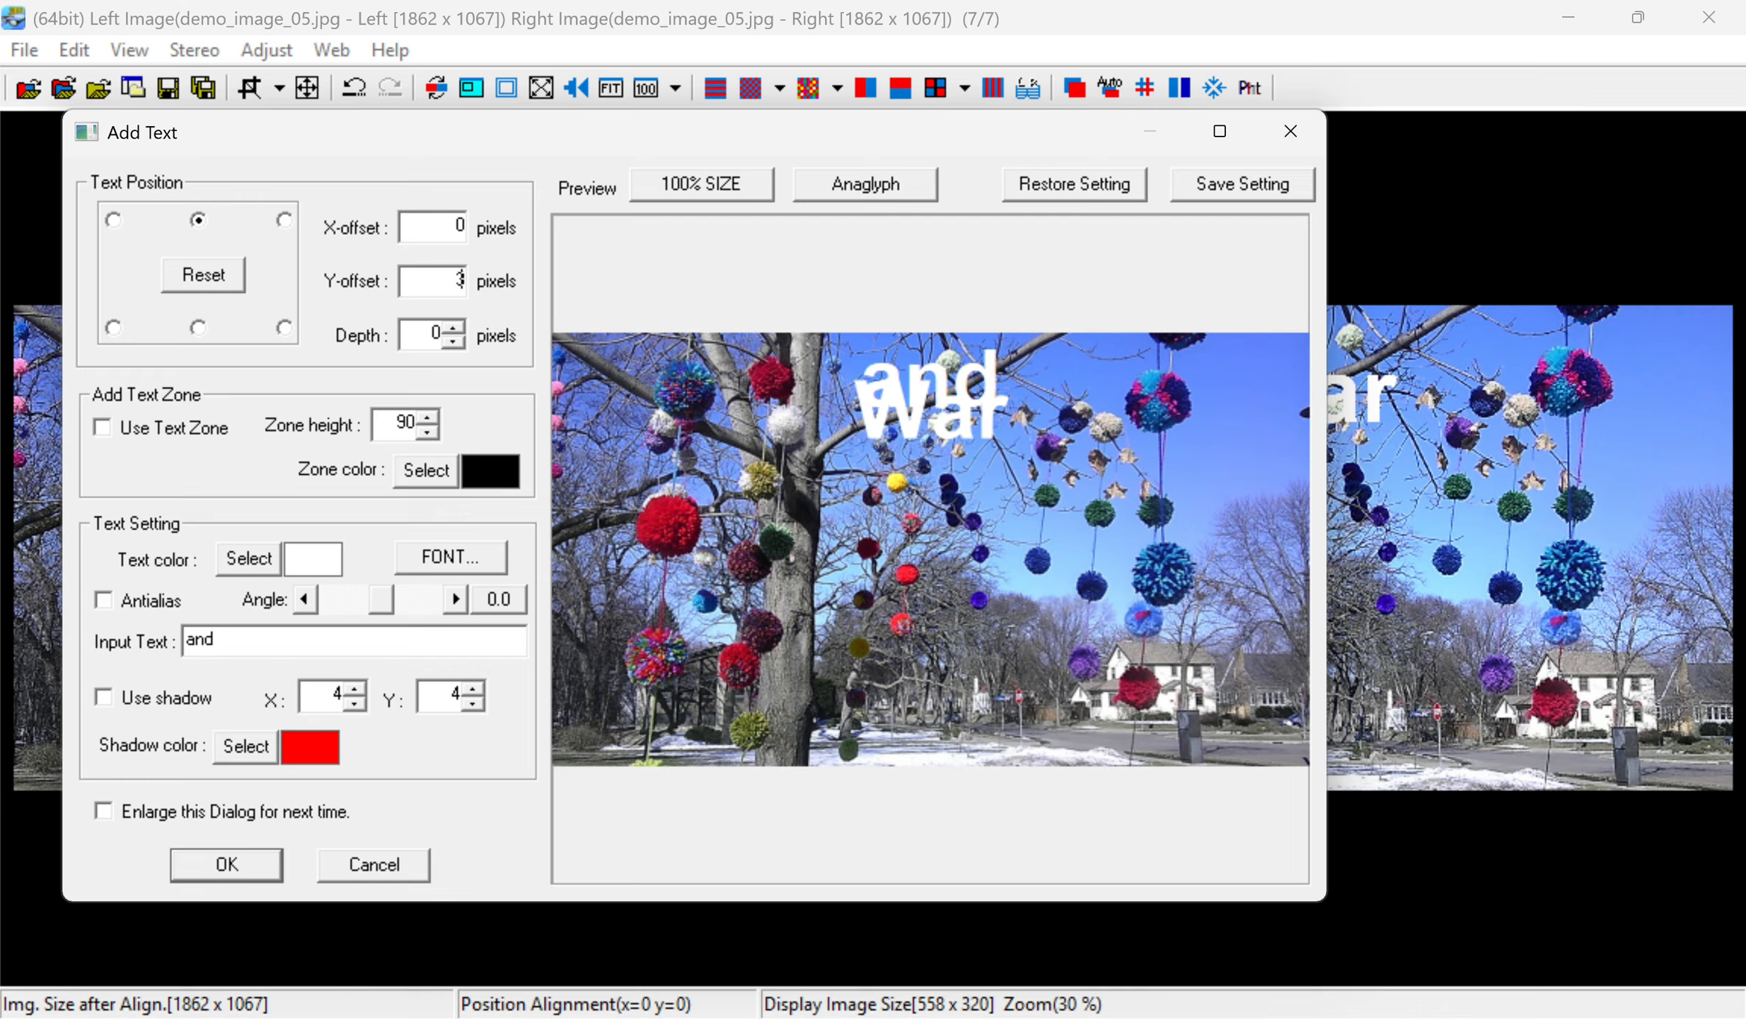
{"action": "type", "text": "300"}
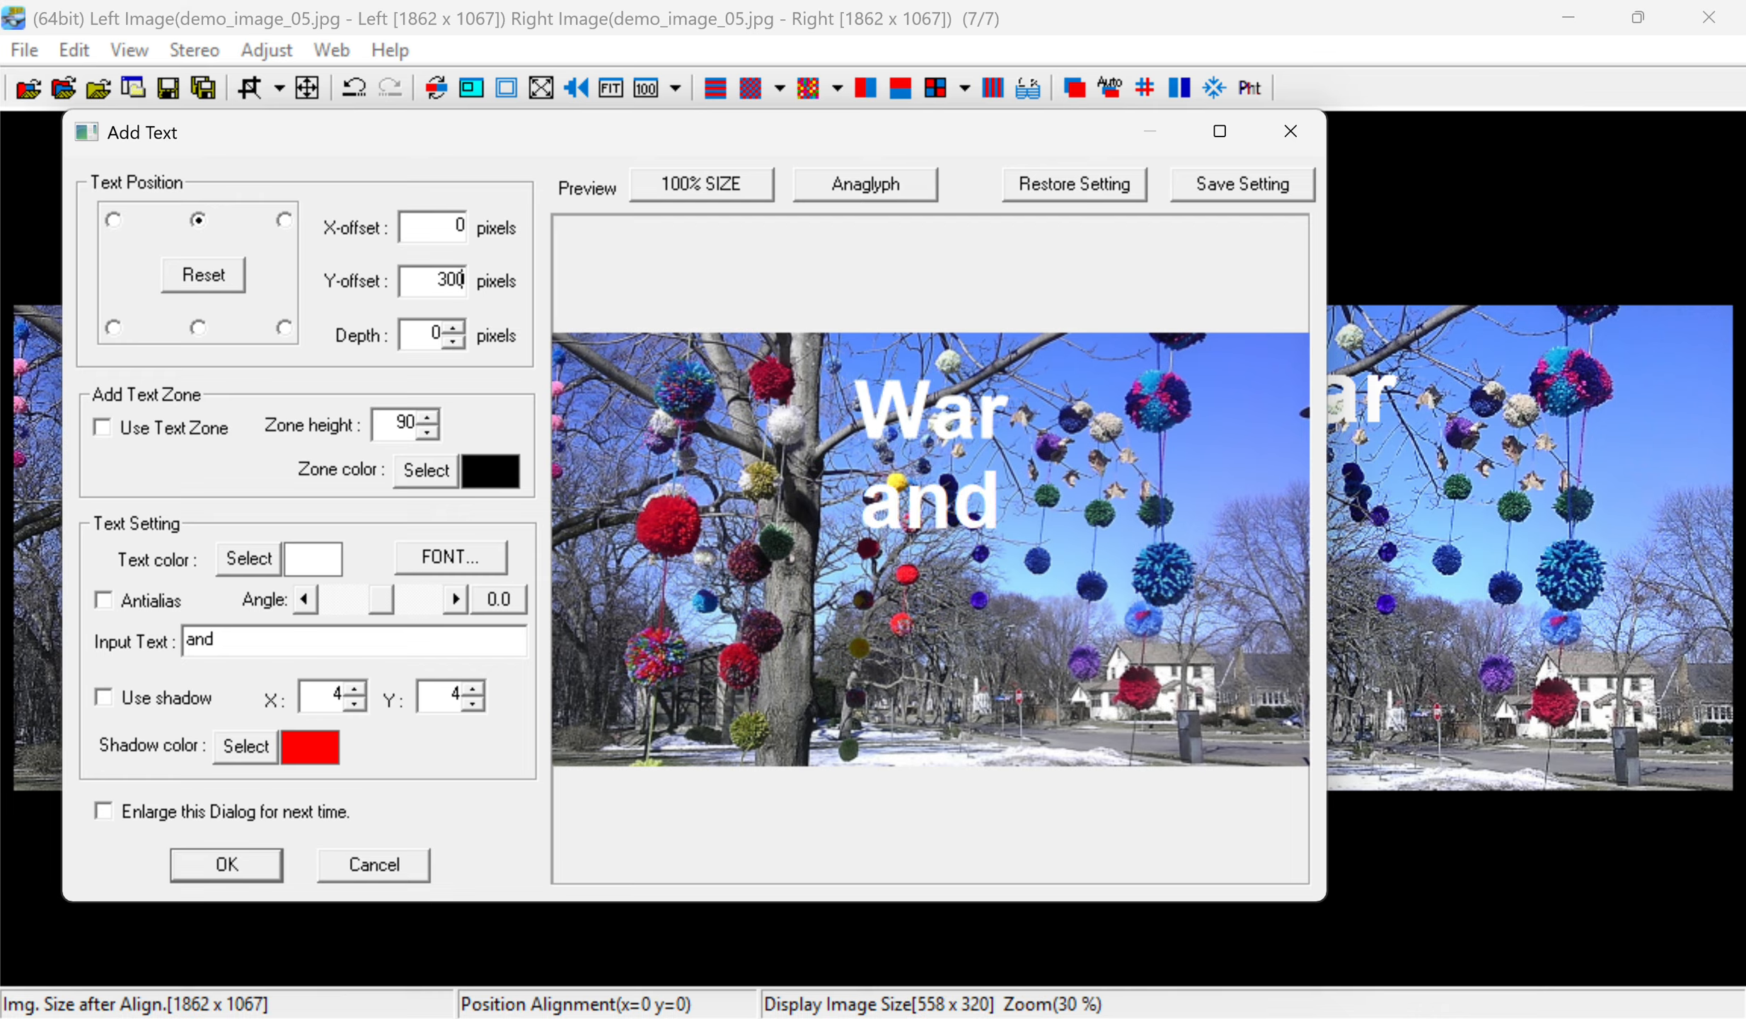
{"action": "key", "text": "BackSpace"}
{"action": "key", "text": "BackSpace"}
{"action": "key", "text": "BackSpace"}
{"action": "type", "text": "250"}
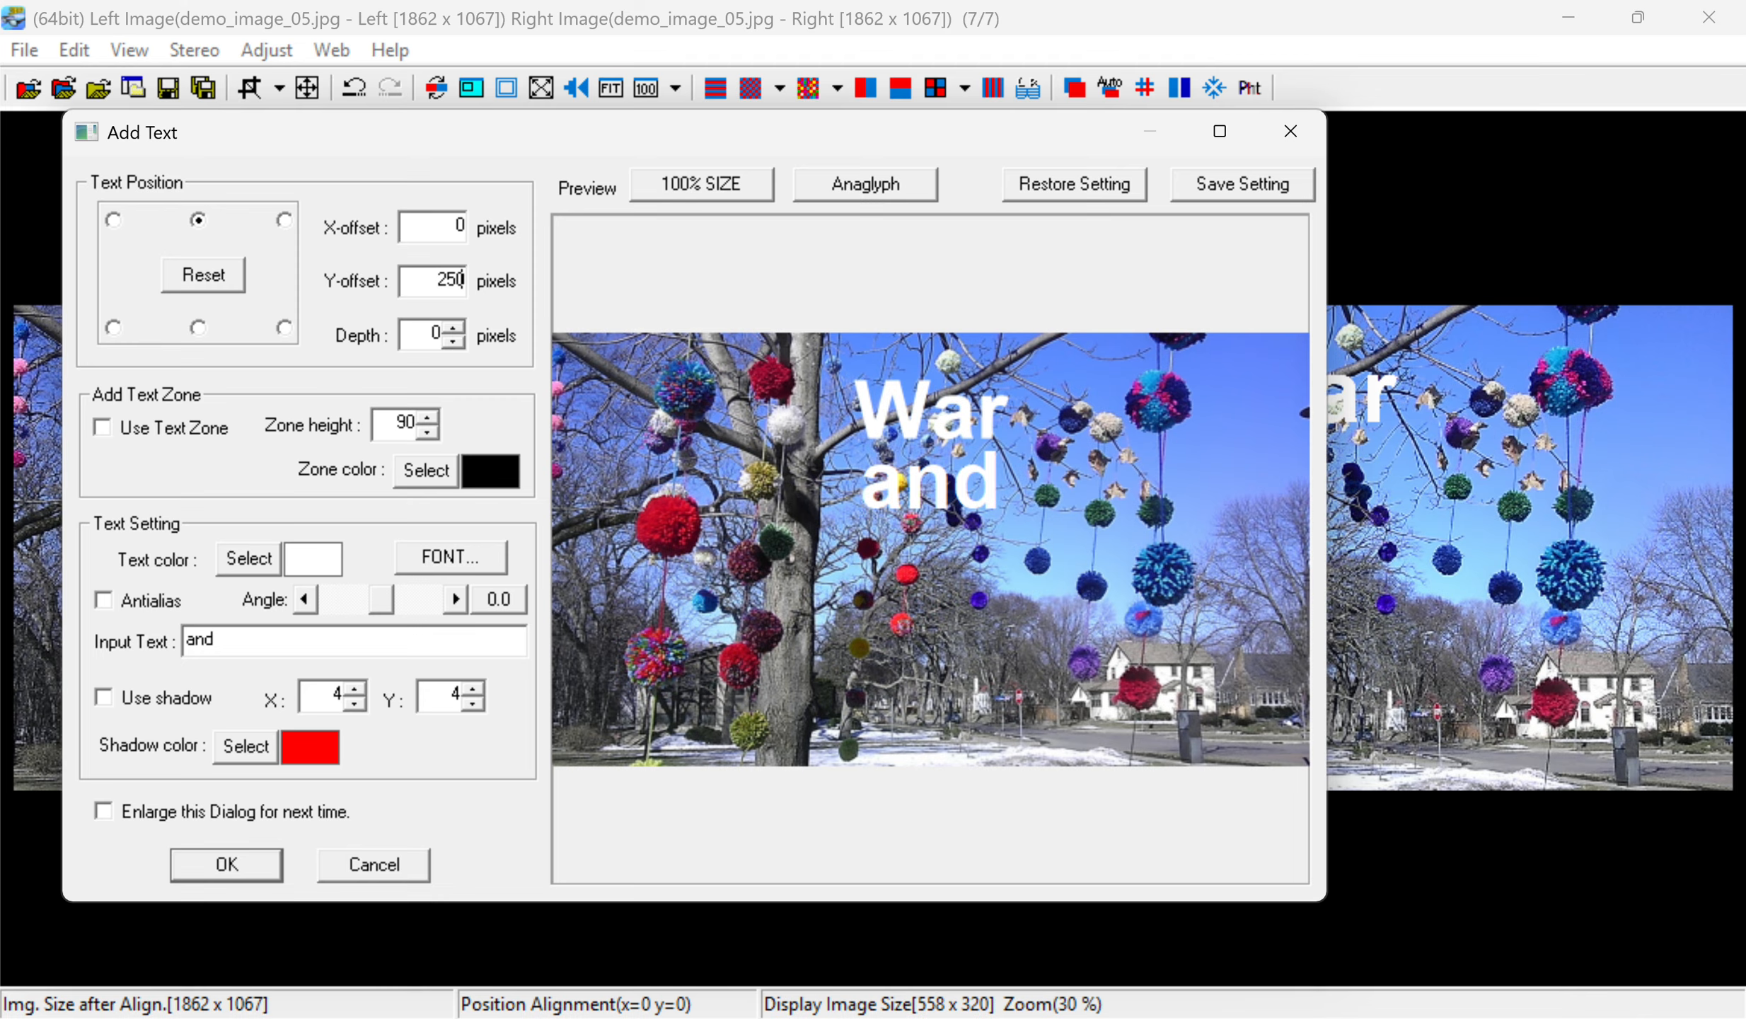
Set the Y-offset of "and" to 275 pixels and its depth to -7 pixels, and apply it to the image pair.
{"action": "key", "text": "BackSpace"}
{"action": "key", "text": "BackSpace"}
{"action": "key", "text": "BackSpace"}
{"action": "type", "text": "275"}
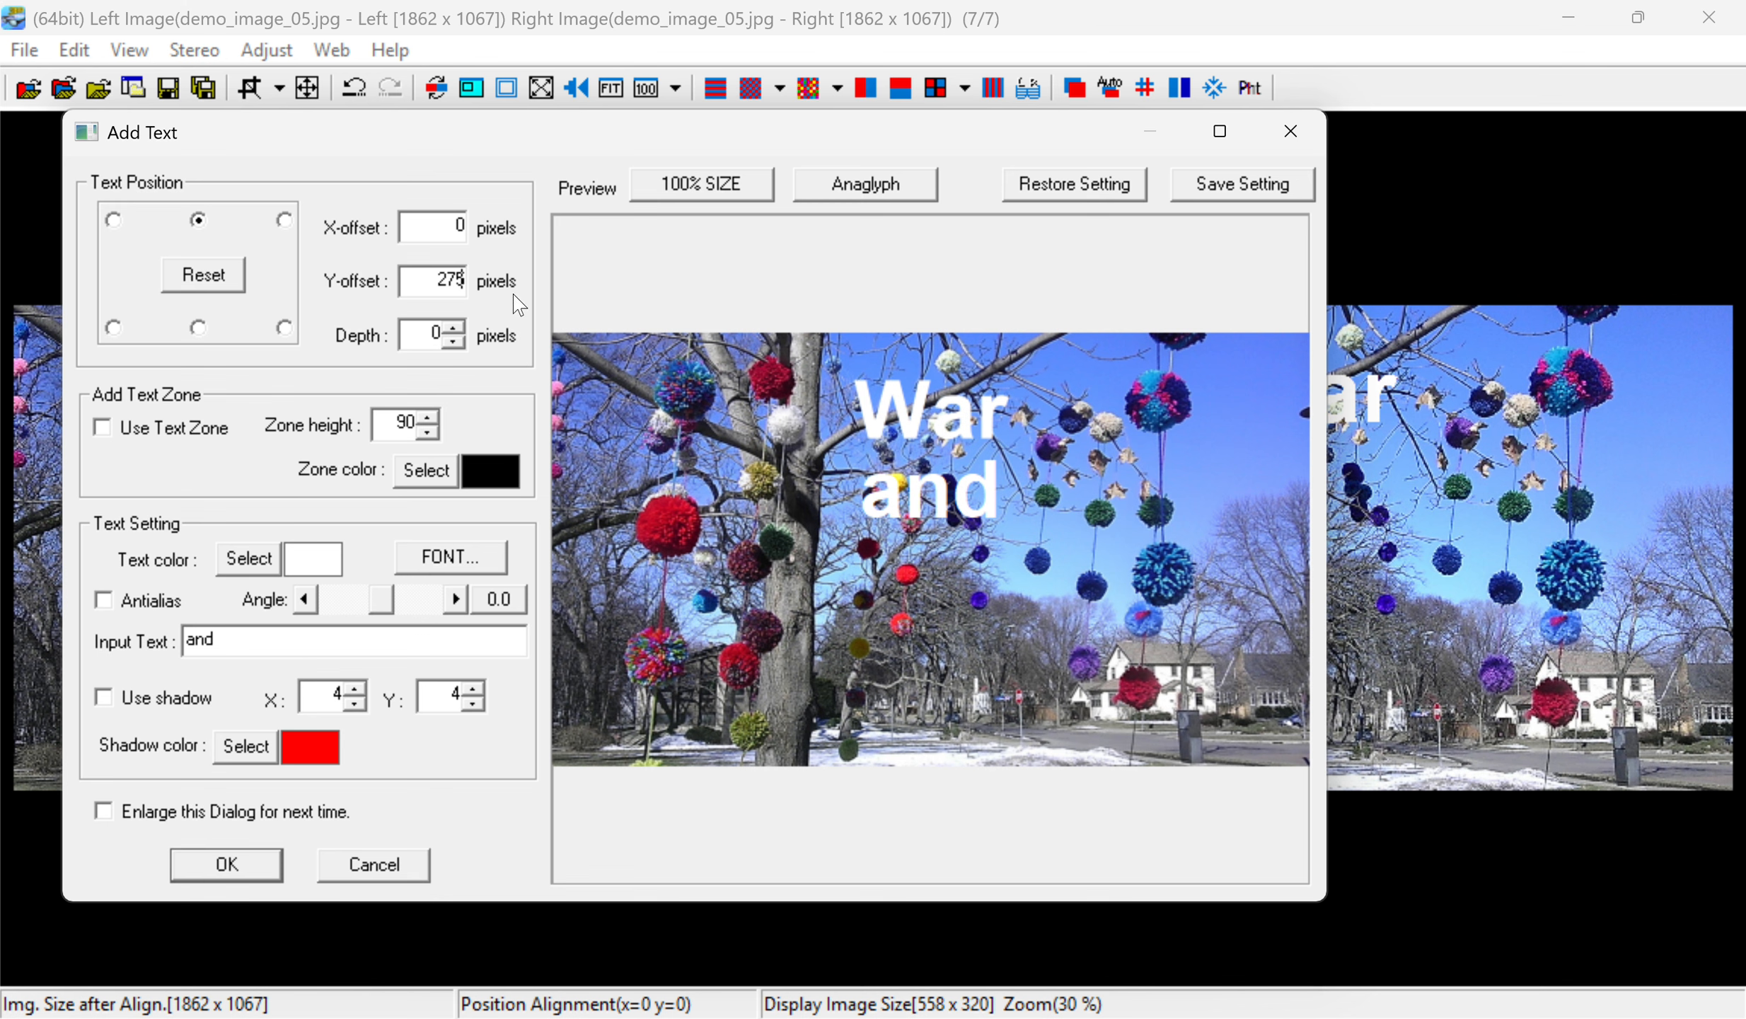
{"action": "left_click", "coordinate": [454, 344]}
{"action": "left_click", "coordinate": [454, 344]}
{"action": "left_click", "coordinate": [231, 871]}
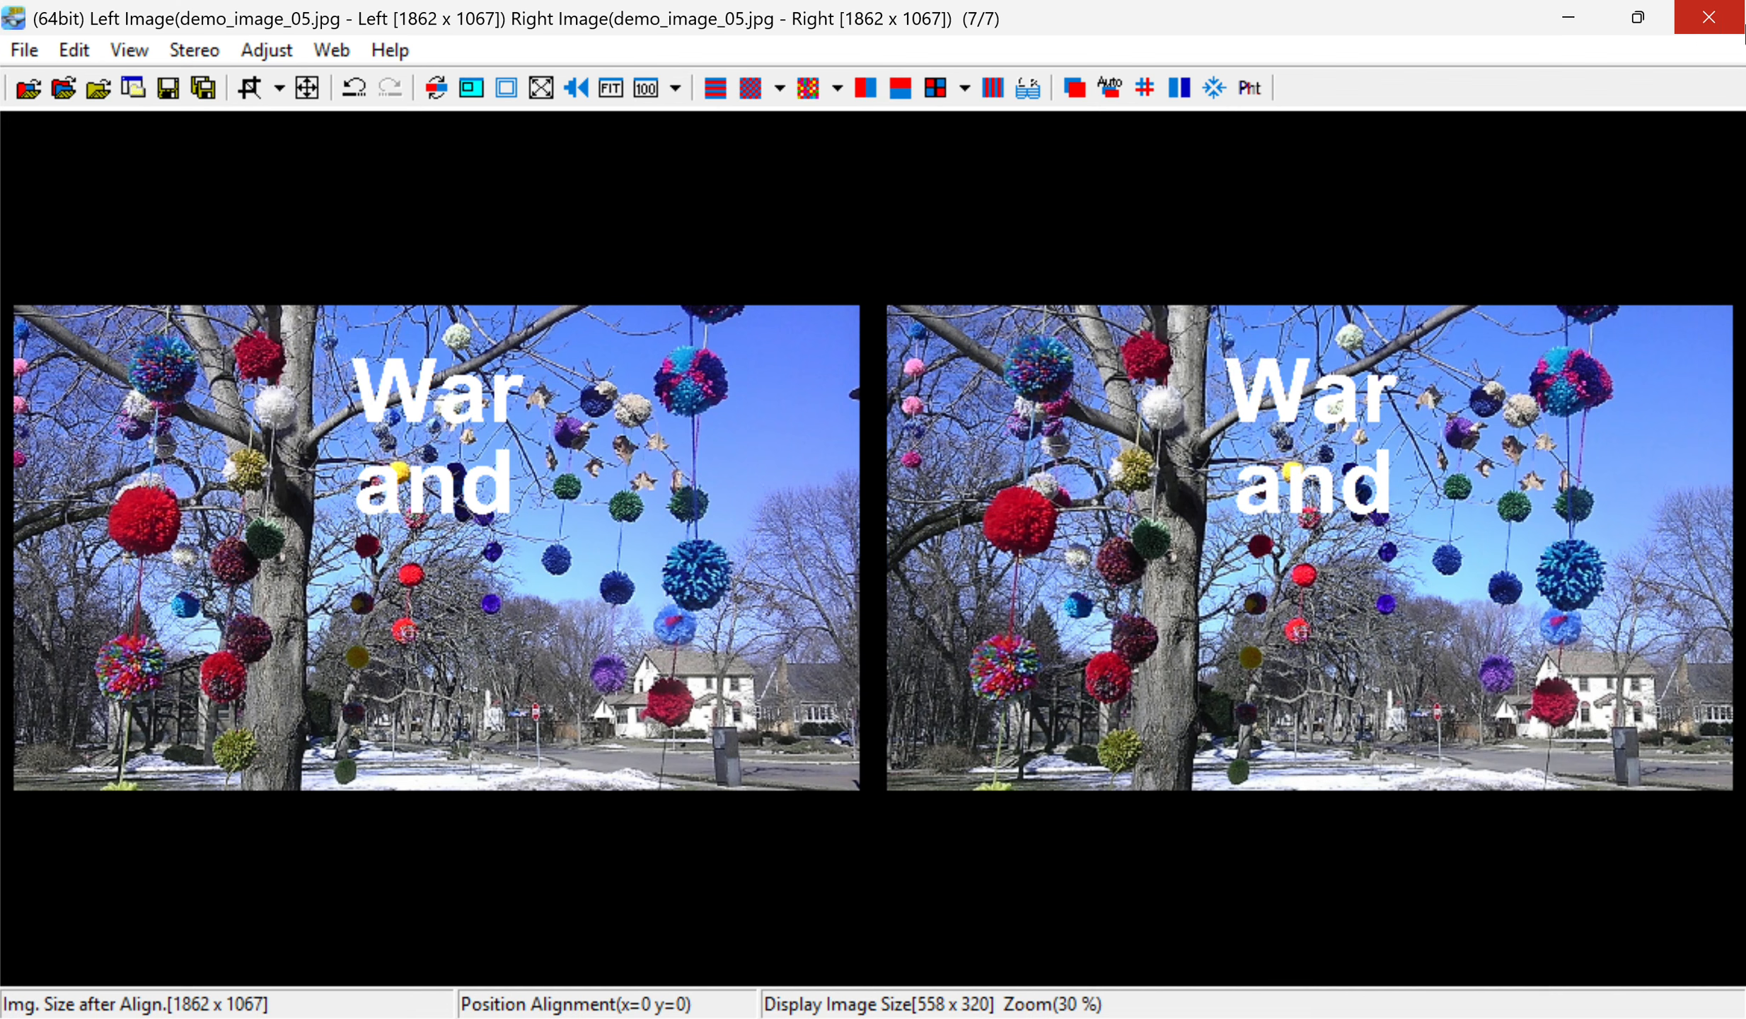
Reopen the Add Text settings and replace the text with "Peace".
{"action": "left_click", "coordinate": [74, 50]}
{"action": "left_click", "coordinate": [134, 425]}
{"action": "left_click", "coordinate": [353, 641]}
{"action": "type", "text": "P"}
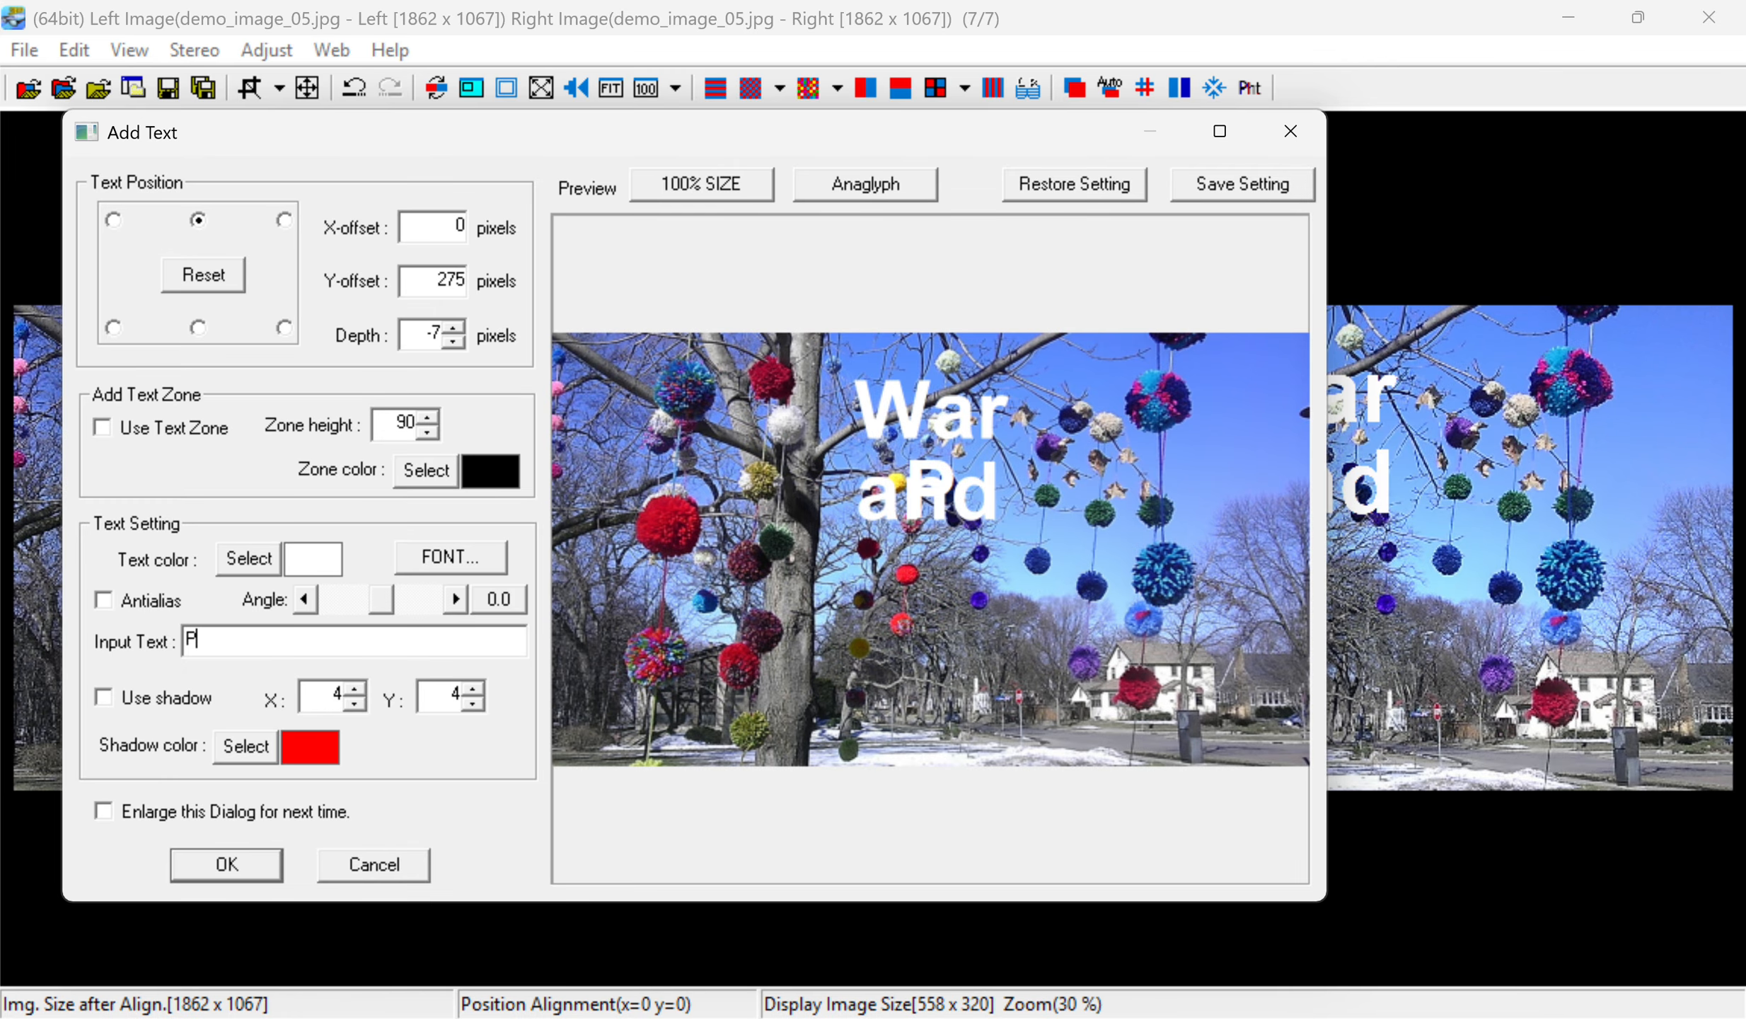
{"action": "type", "text": "eace"}
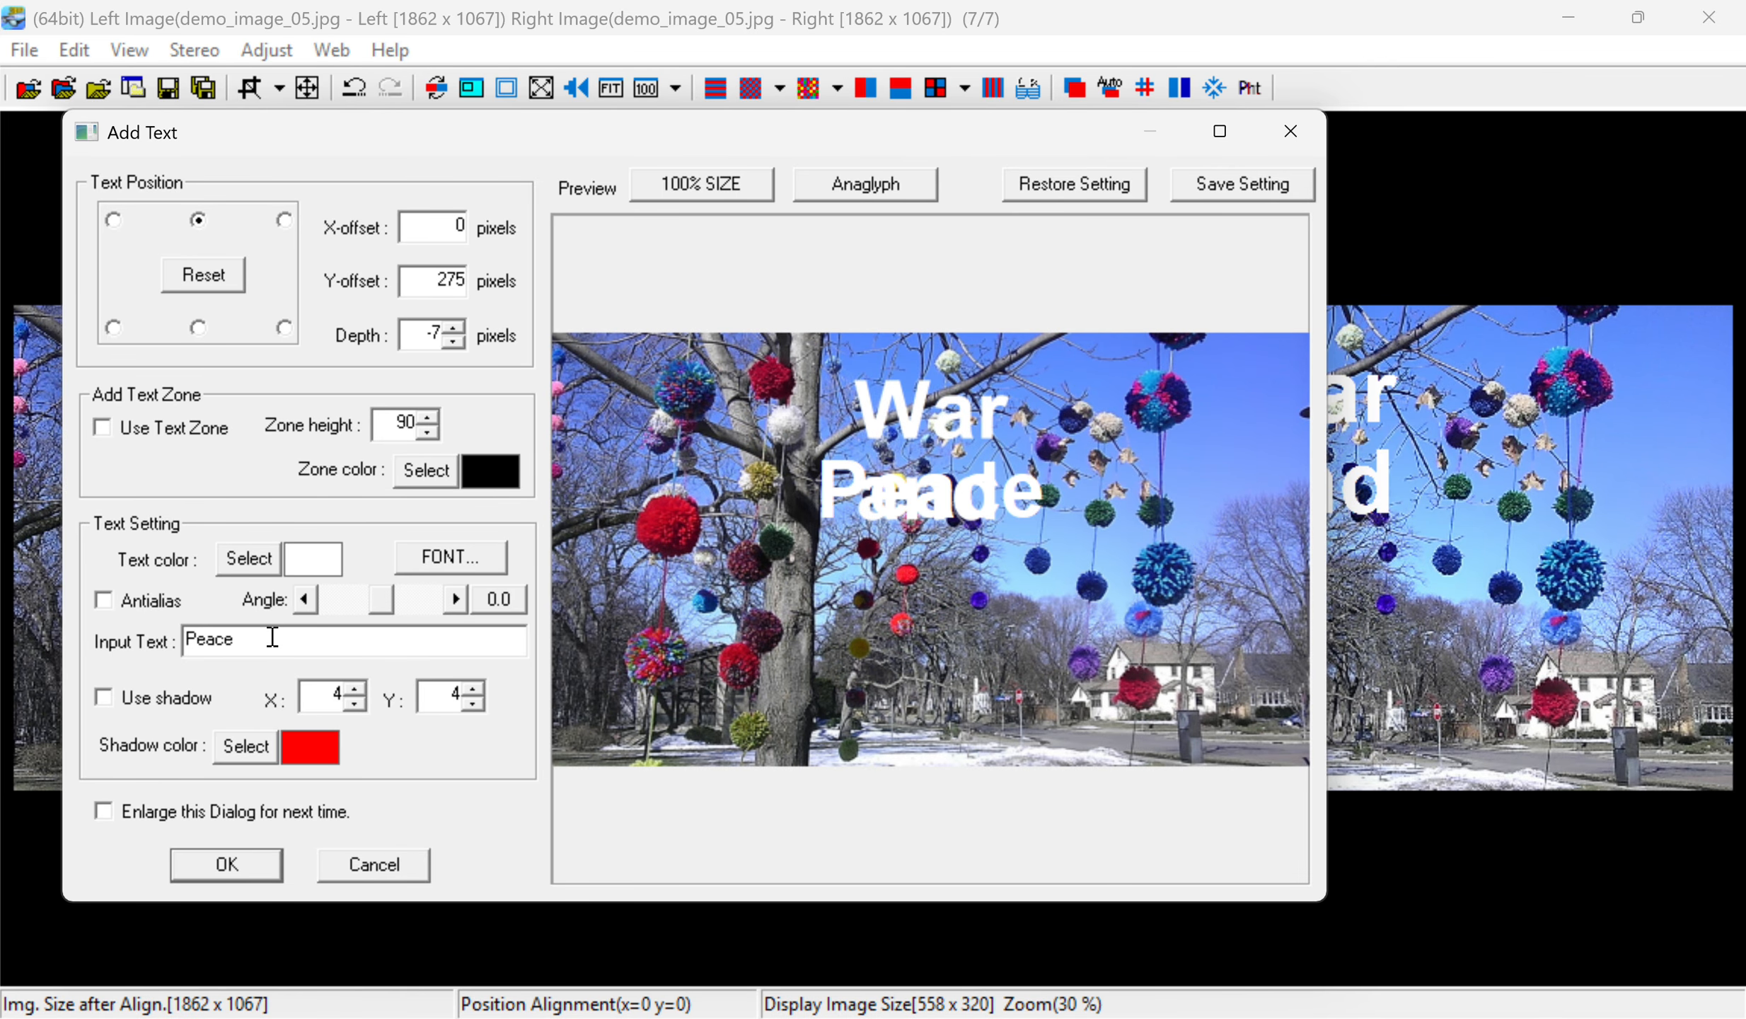
Try Y-offsets of 250, 400, 450 and 500 pixels for the word "Peace".
{"action": "left_click_drag", "start_coordinate": [438, 279], "coordinate": [542, 291]}
{"action": "type", "text": "250"}
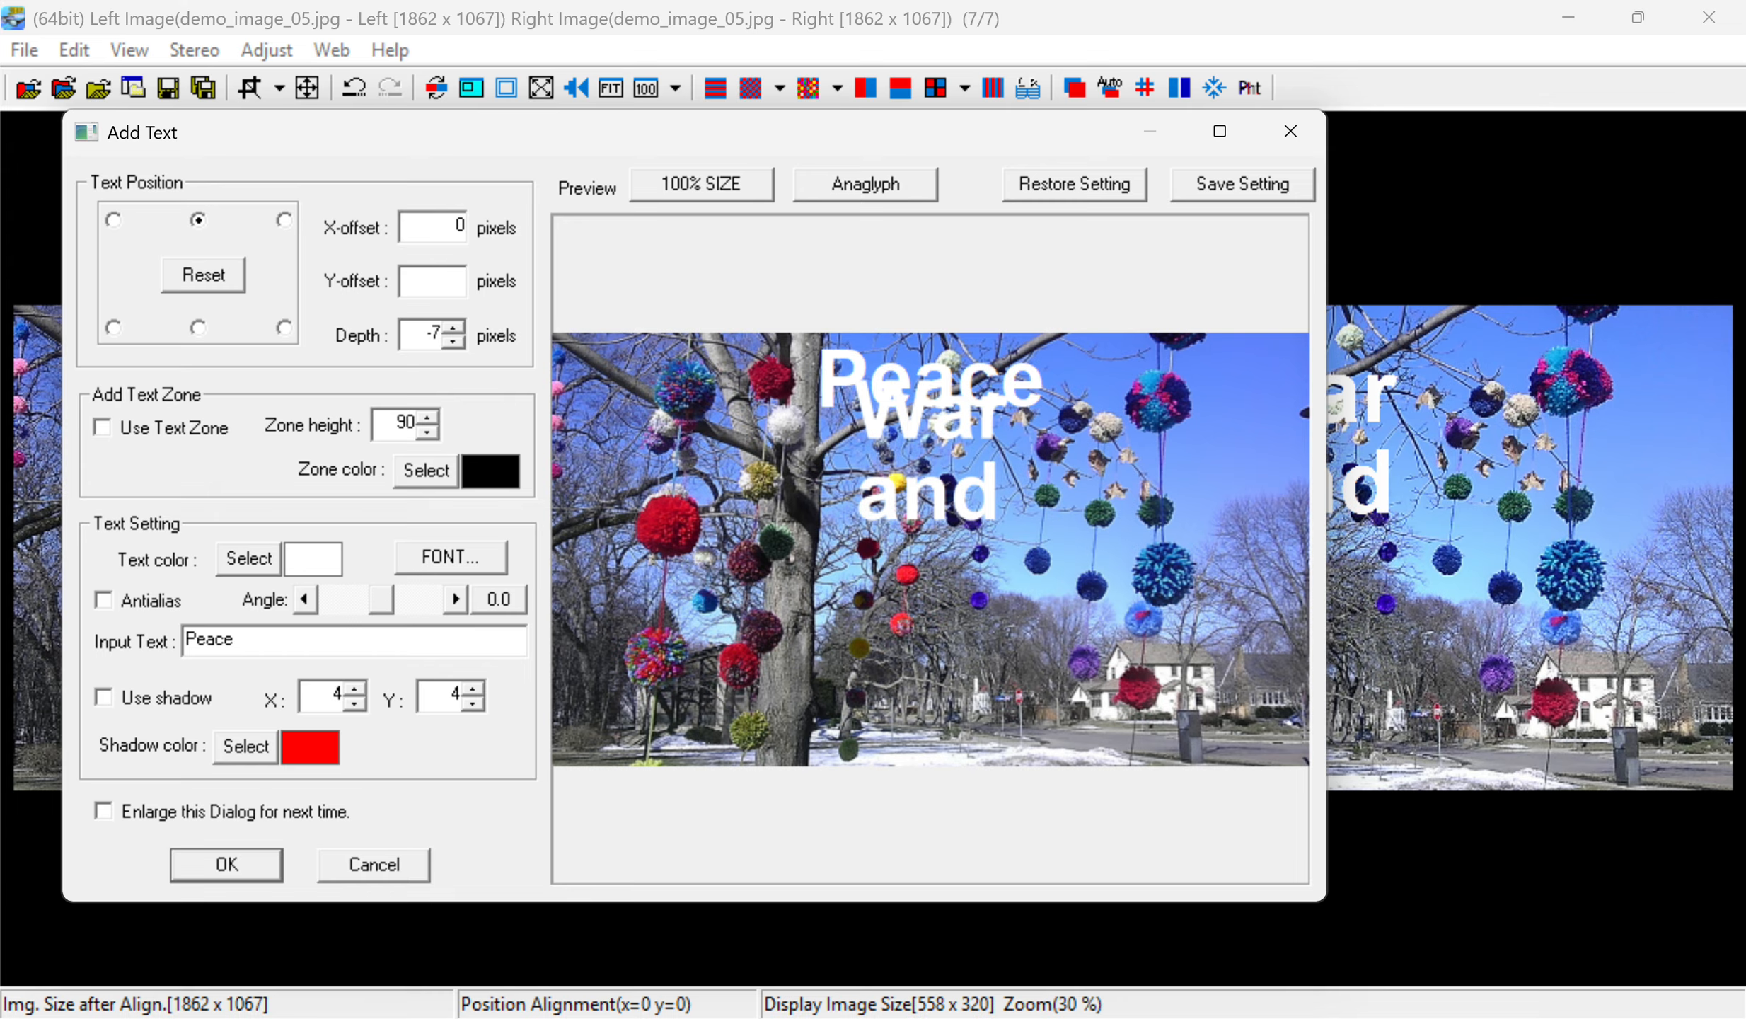
{"action": "key", "text": "BackSpace"}
{"action": "key", "text": "BackSpace"}
{"action": "key", "text": "BackSpace"}
{"action": "type", "text": "400"}
{"action": "key", "text": "BackSpace"}
{"action": "key", "text": "BackSpace"}
{"action": "type", "text": "5"}
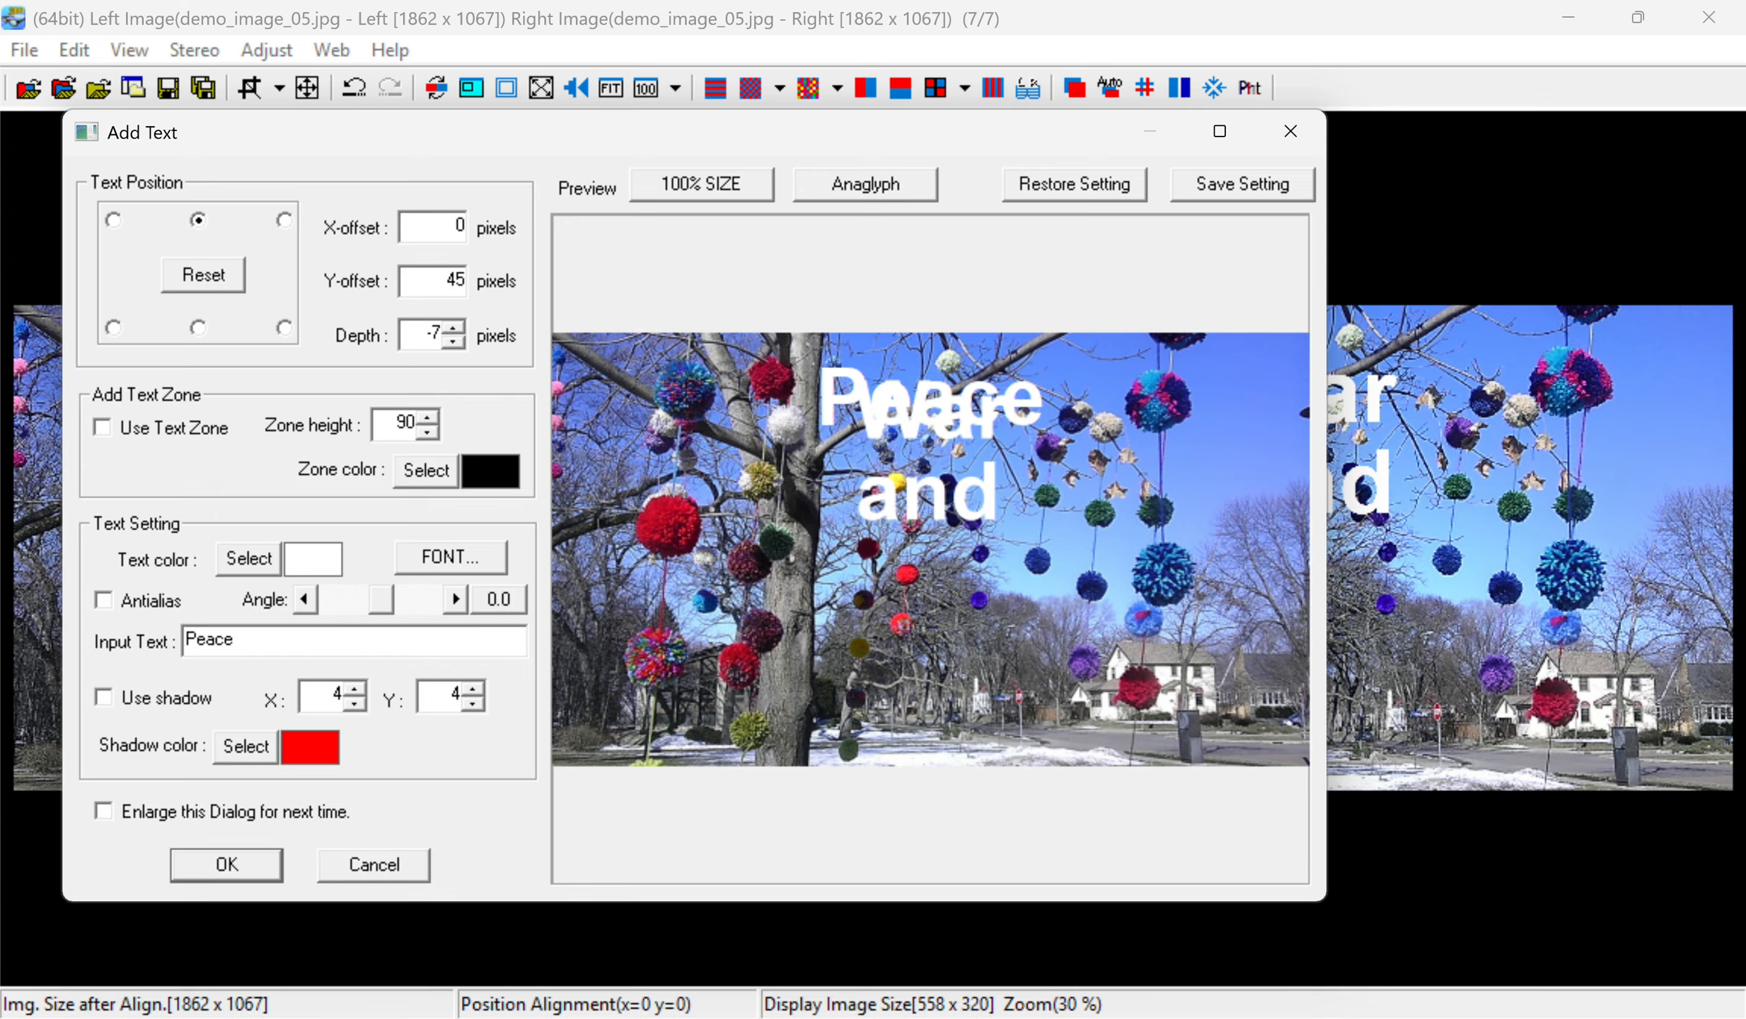
{"action": "type", "text": "0"}
{"action": "key", "text": "BackSpace"}
{"action": "key", "text": "BackSpace"}
{"action": "key", "text": "BackSpace"}
{"action": "type", "text": "500"}
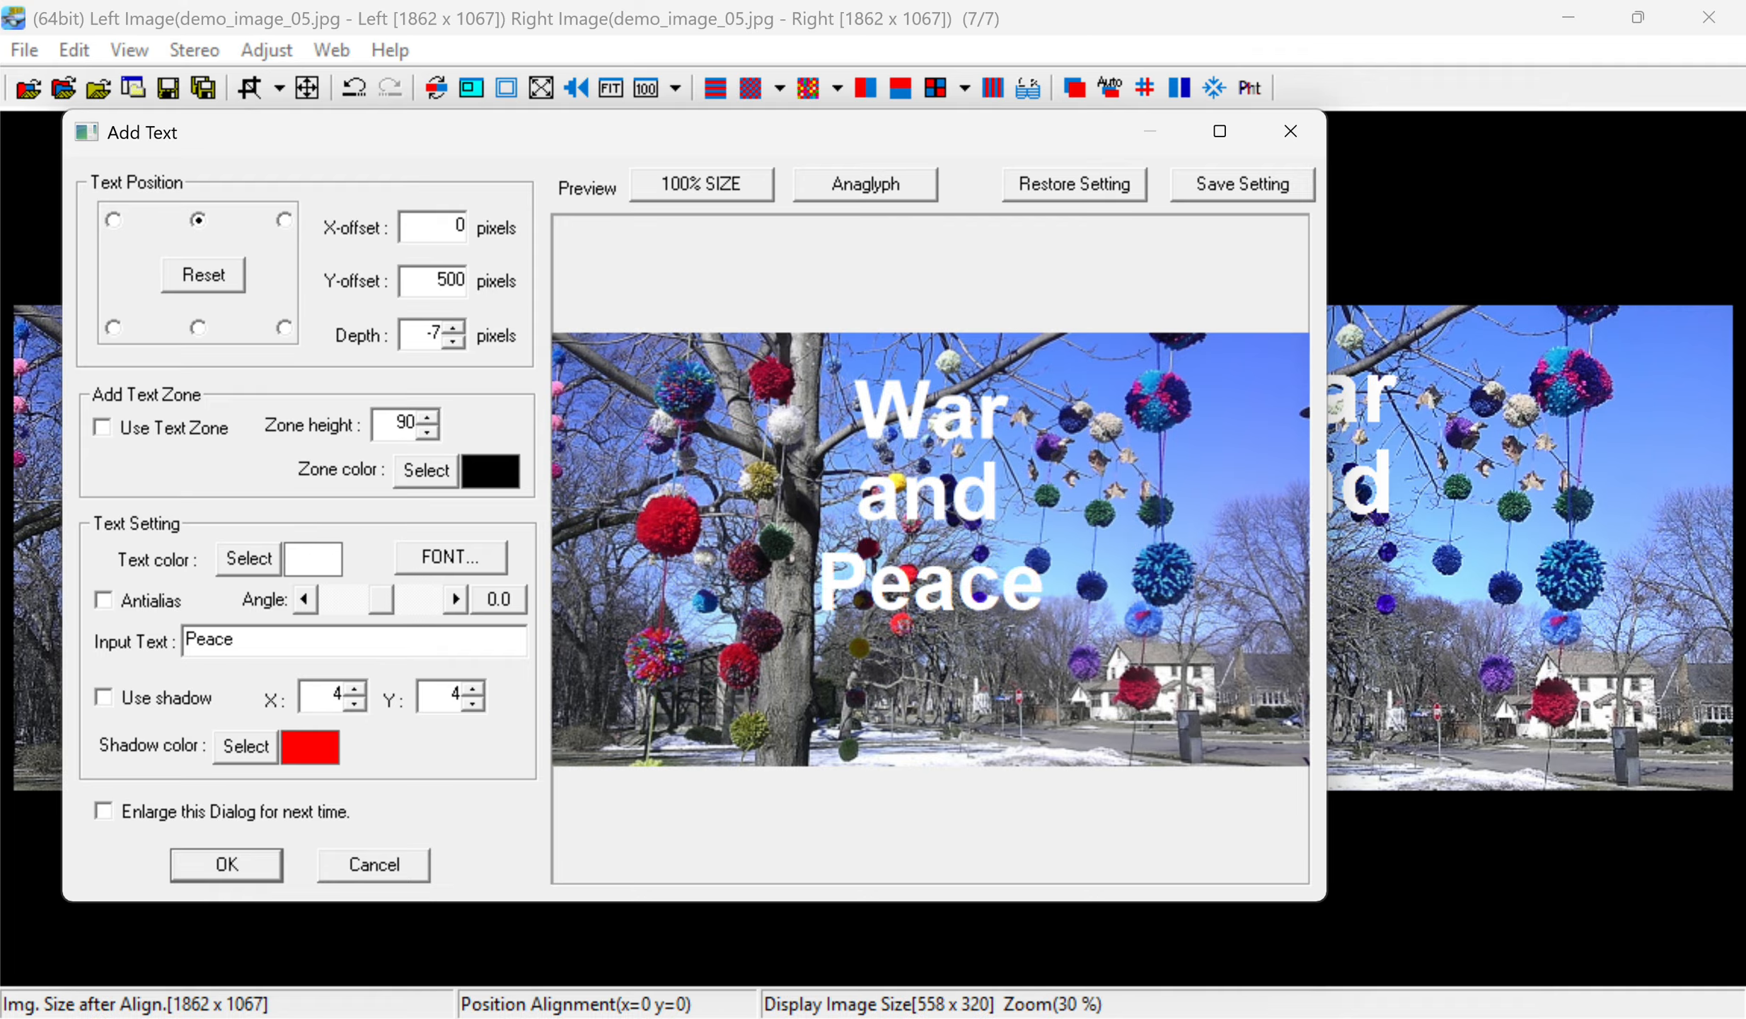
Set the Y-offset of "Peace" to 475 pixels.
{"action": "key", "text": "BackSpace"}
{"action": "key", "text": "BackSpace"}
{"action": "type", "text": "5"}
{"action": "key", "text": "BackSpace"}
{"action": "key", "text": "BackSpace"}
{"action": "type", "text": "475"}
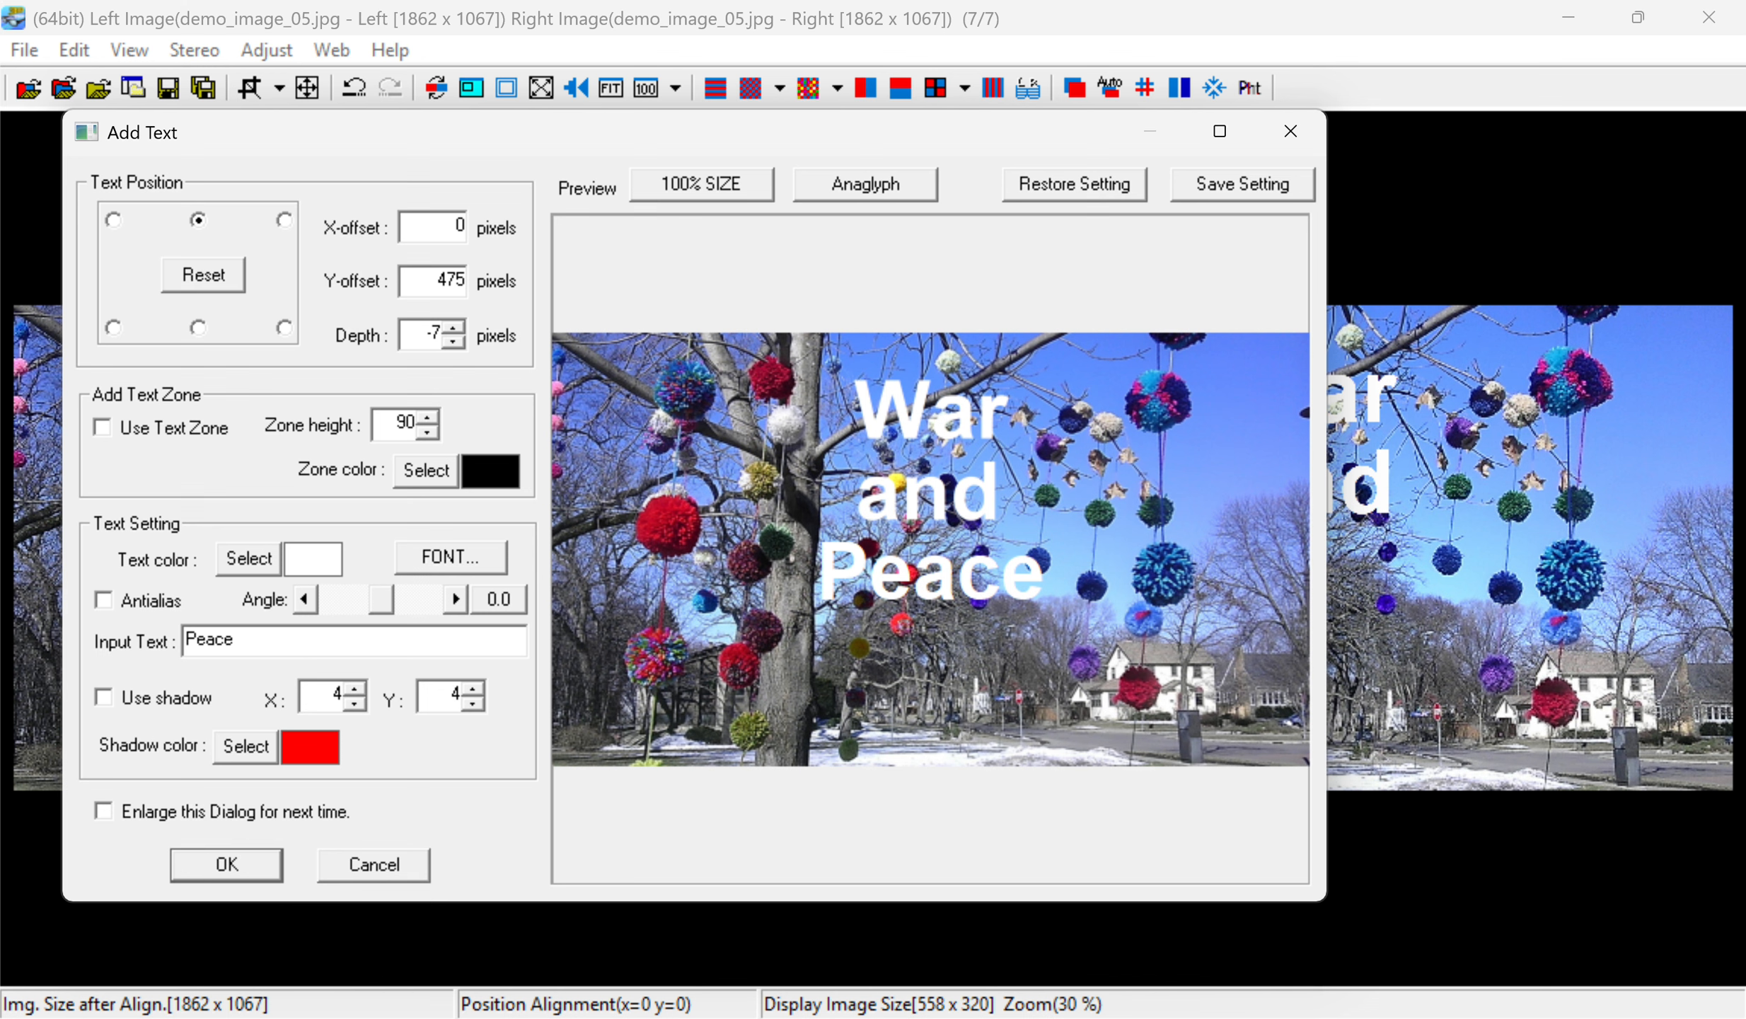
Set the depth of "Peace" to -12 pixels and apply the text to the image pair.
{"action": "left_click", "coordinate": [453, 329]}
{"action": "left_click", "coordinate": [453, 329]}
{"action": "left_click", "coordinate": [454, 329]}
{"action": "left_click", "coordinate": [453, 329]}
{"action": "left_click", "coordinate": [453, 342]}
{"action": "left_click", "coordinate": [453, 342]}
{"action": "left_click", "coordinate": [453, 341]}
{"action": "left_click", "coordinate": [453, 342]}
{"action": "left_click", "coordinate": [453, 342]}
{"action": "left_click", "coordinate": [453, 342]}
{"action": "left_click", "coordinate": [453, 342]}
{"action": "left_click", "coordinate": [453, 341]}
{"action": "left_click", "coordinate": [453, 342]}
{"action": "left_click", "coordinate": [452, 343]}
{"action": "left_click", "coordinate": [452, 342]}
{"action": "left_click", "coordinate": [453, 328]}
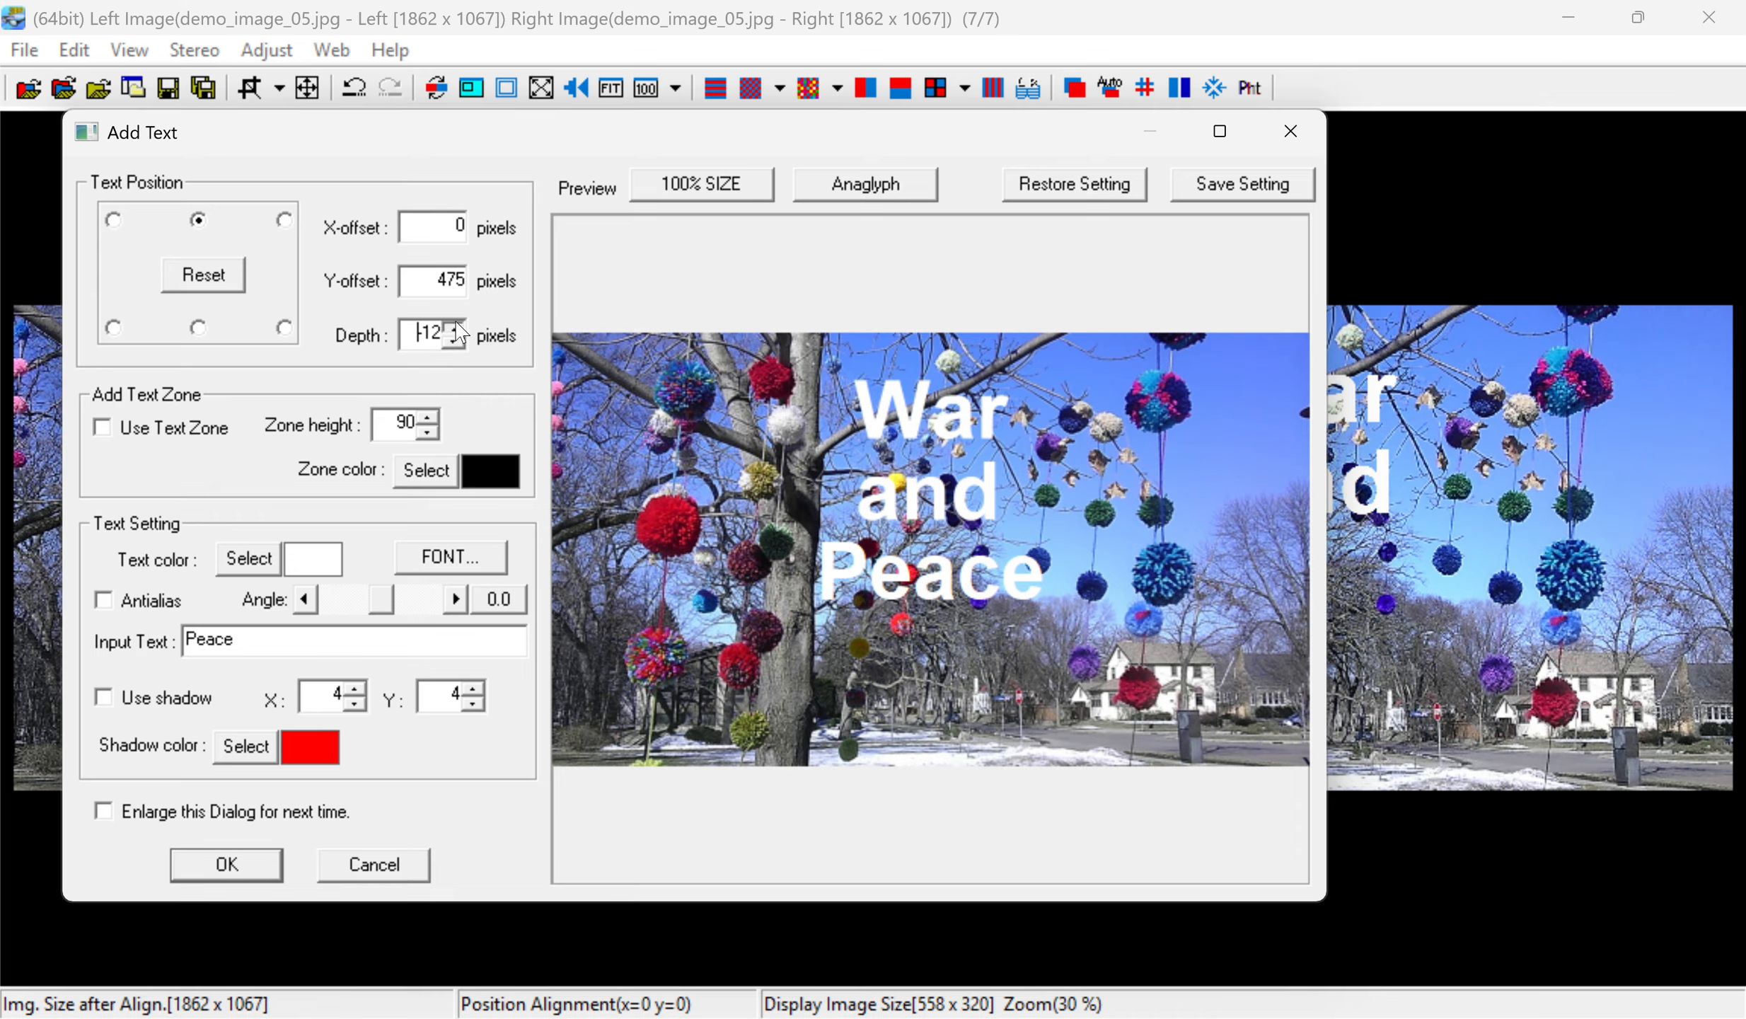
{"action": "left_click", "coordinate": [244, 869]}
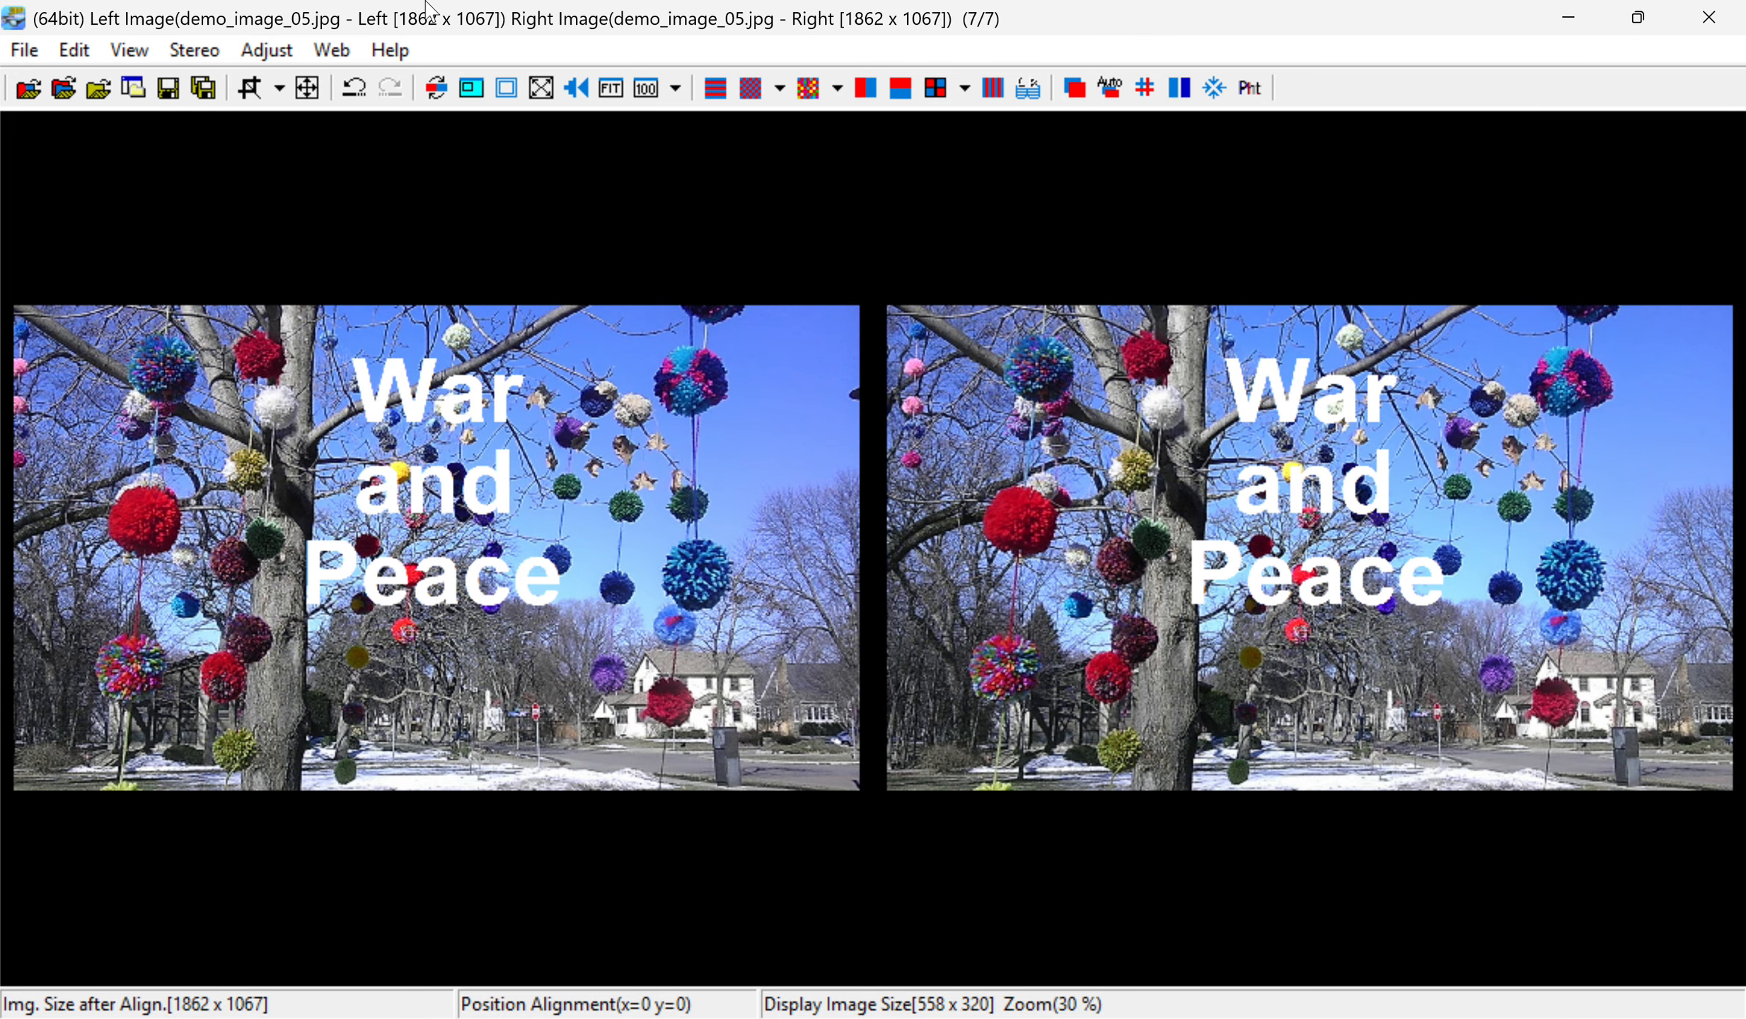
Preview the red shadow on the "Peace" text in the Add Text settings, turn it off and cancel without applying.
{"action": "left_click", "coordinate": [73, 50]}
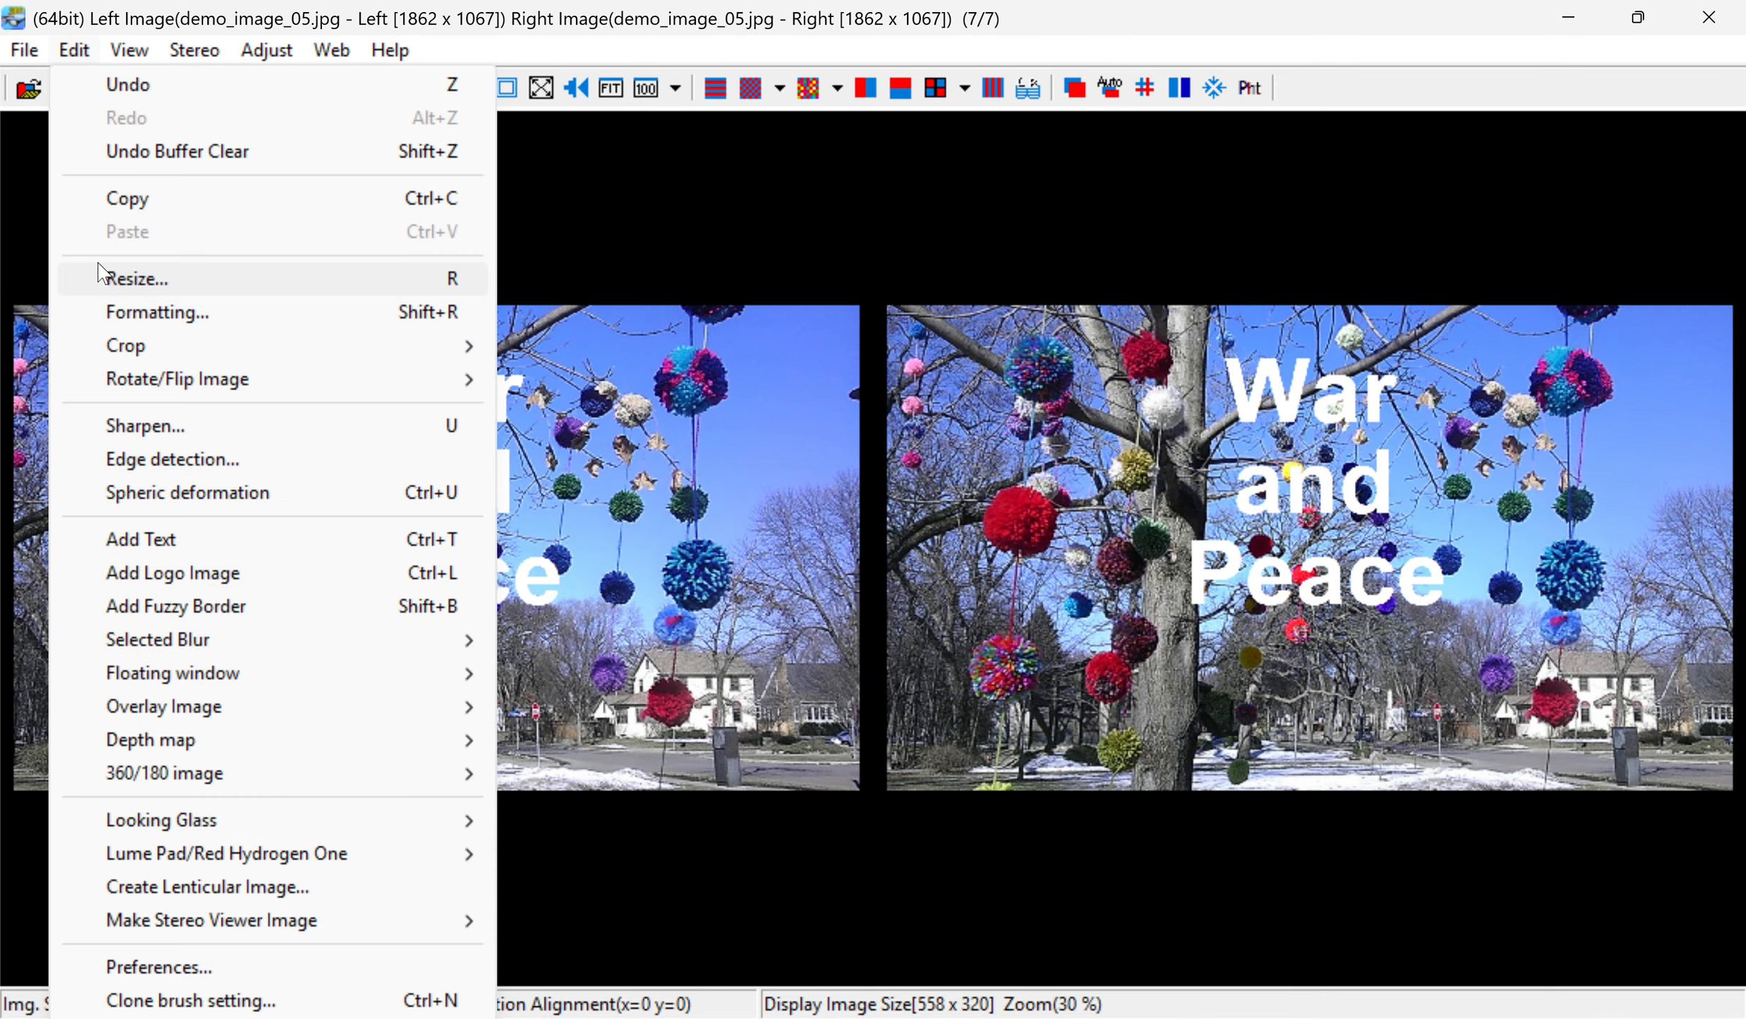
{"action": "left_click", "coordinate": [212, 541]}
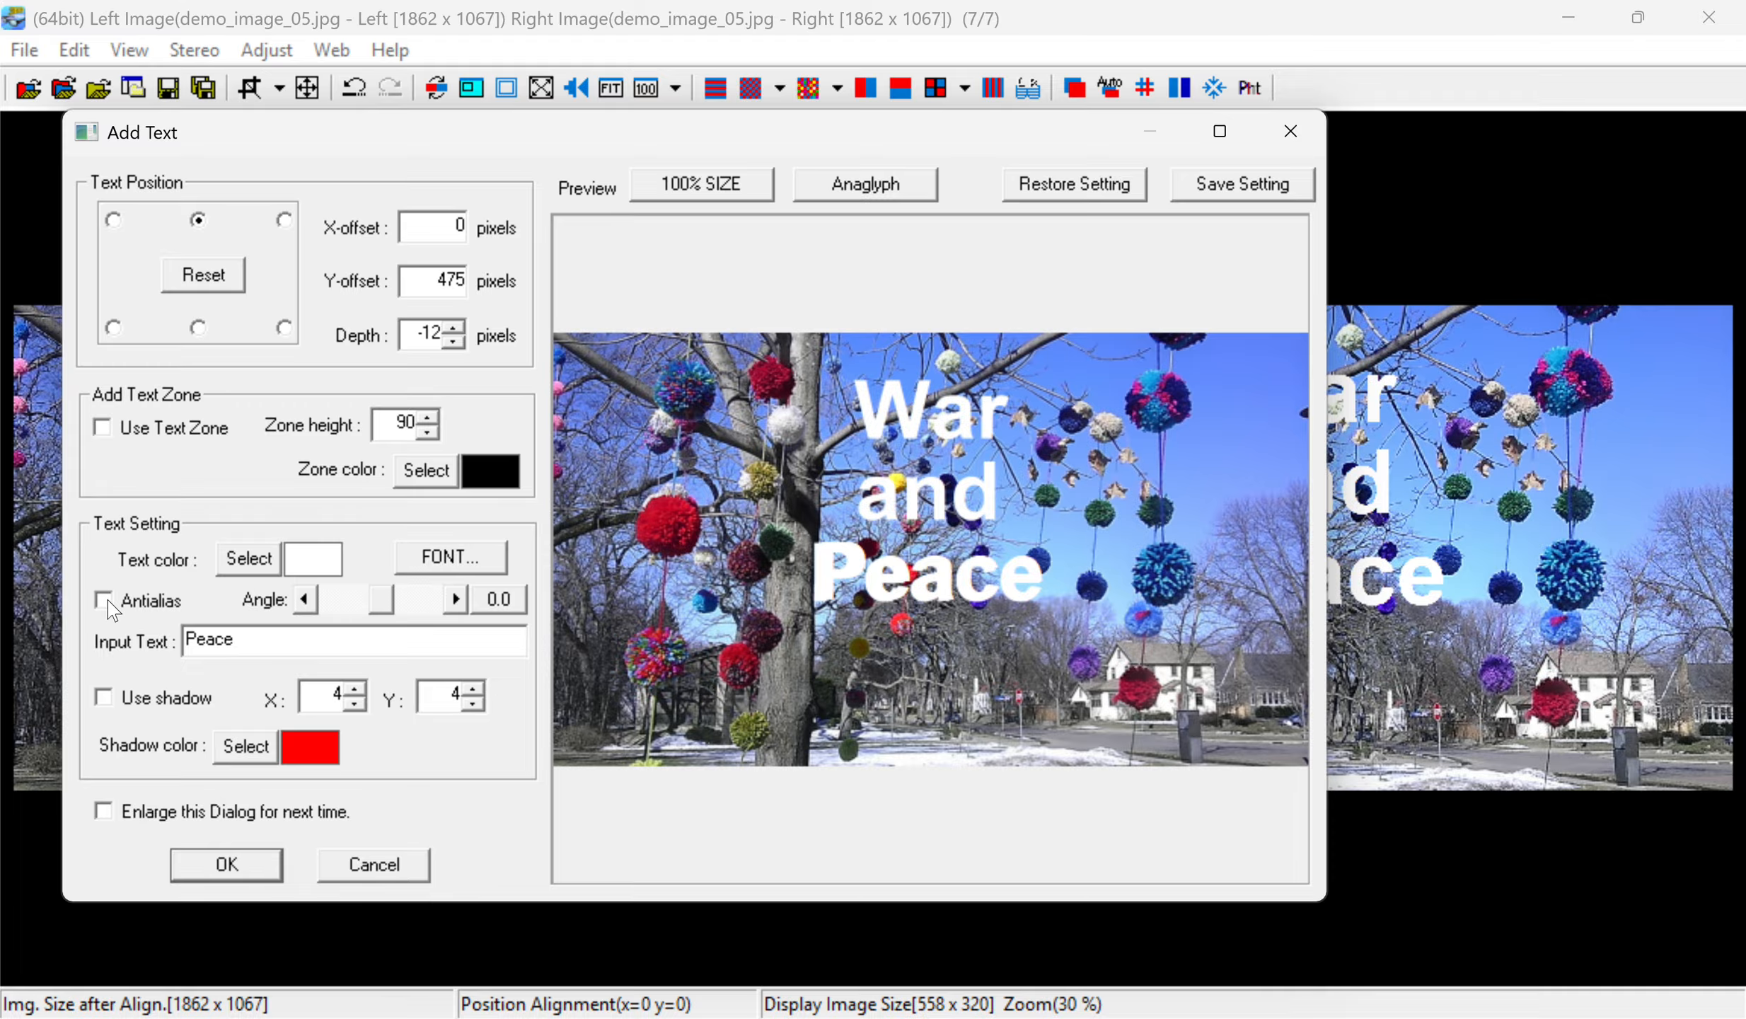
{"action": "left_click", "coordinate": [108, 702]}
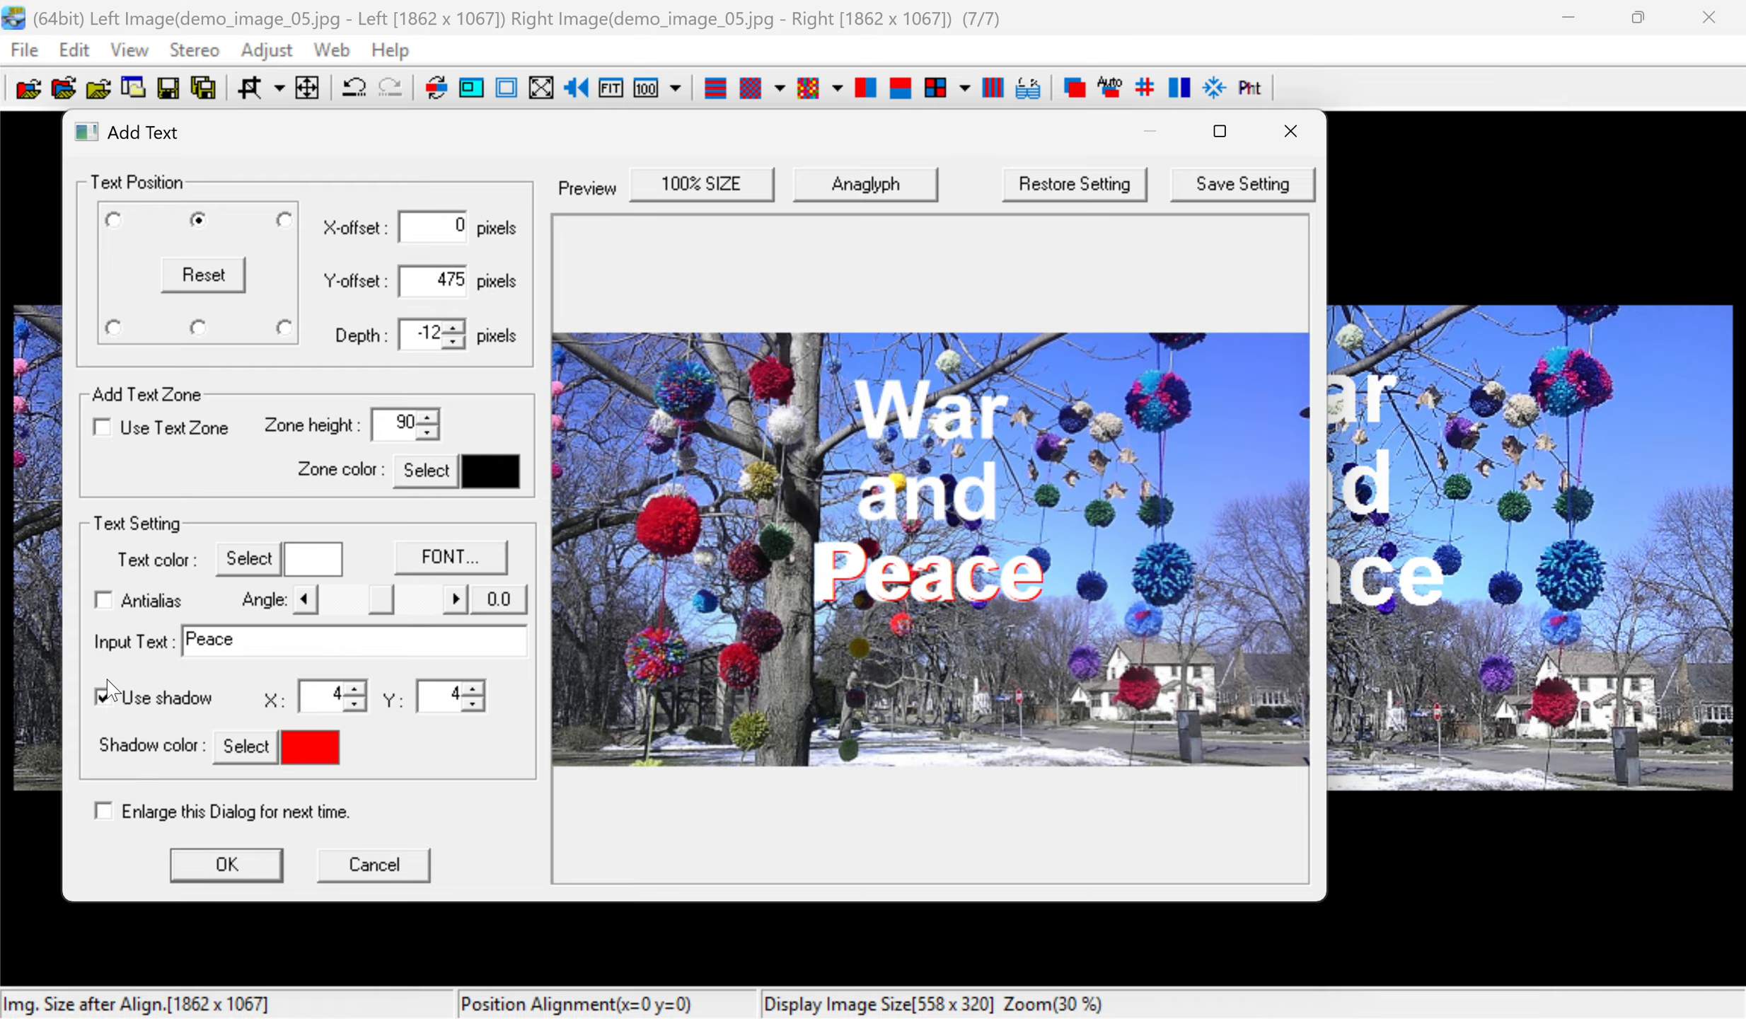
{"action": "left_click", "coordinate": [106, 699]}
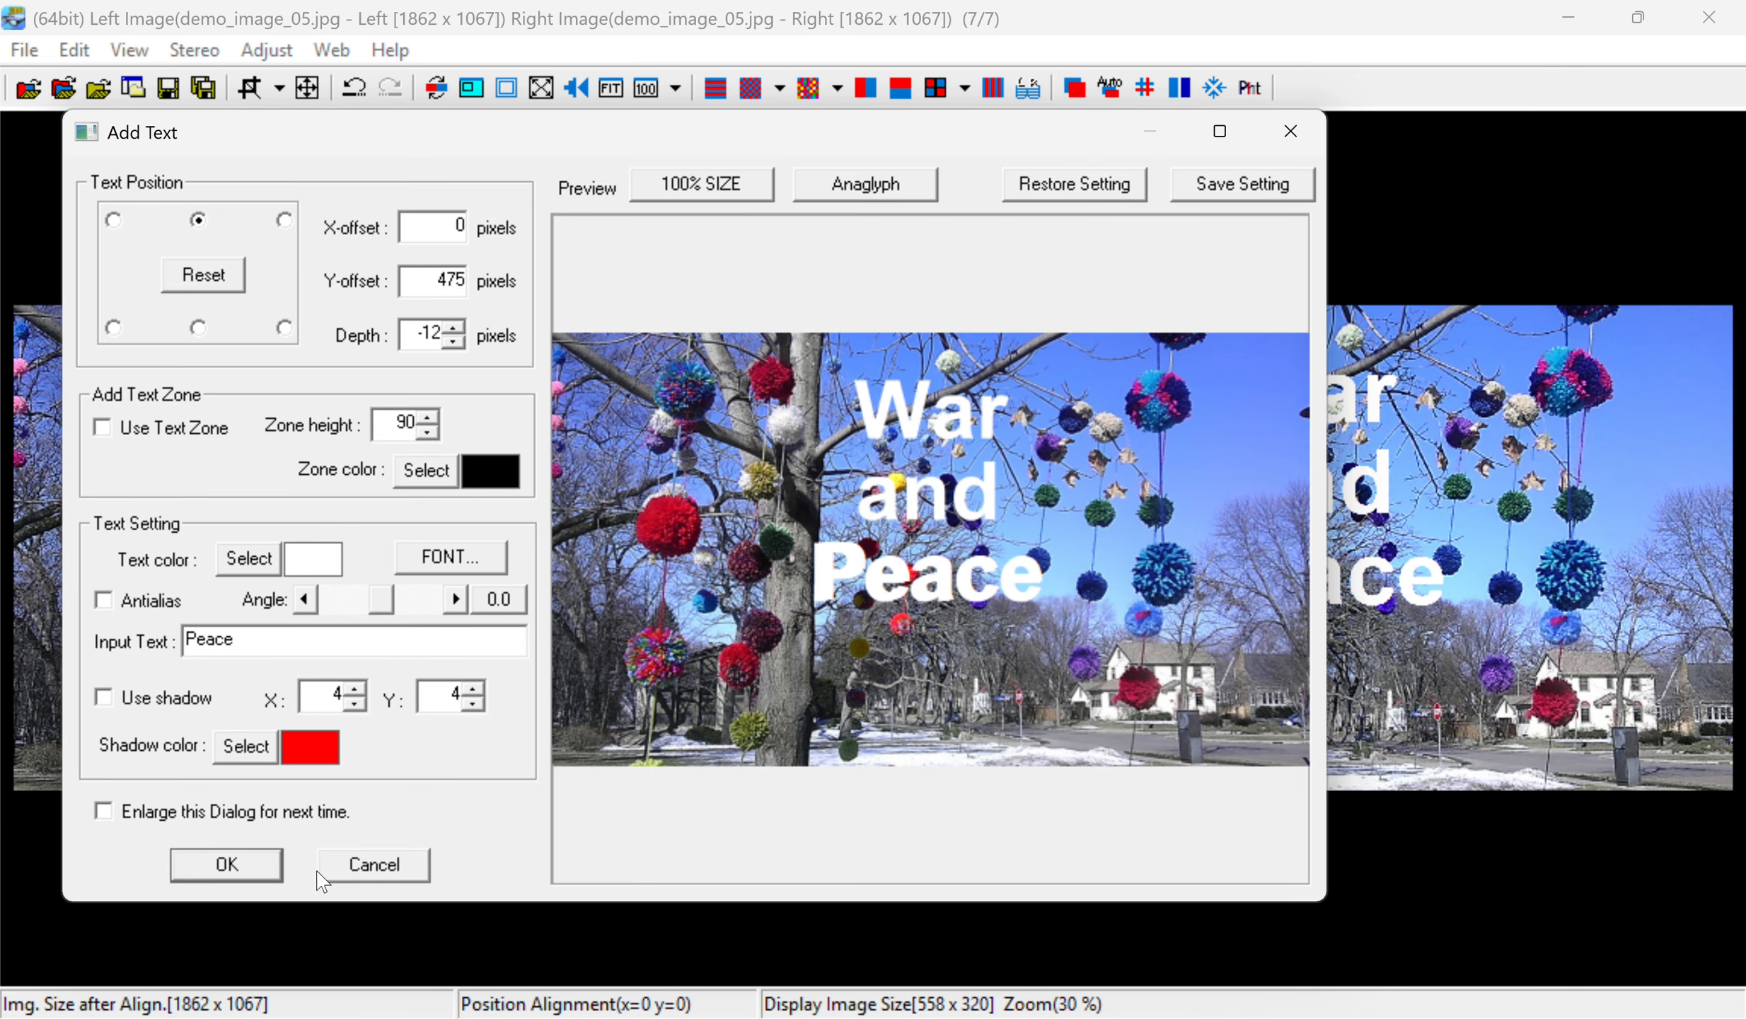
{"action": "left_click", "coordinate": [377, 864]}
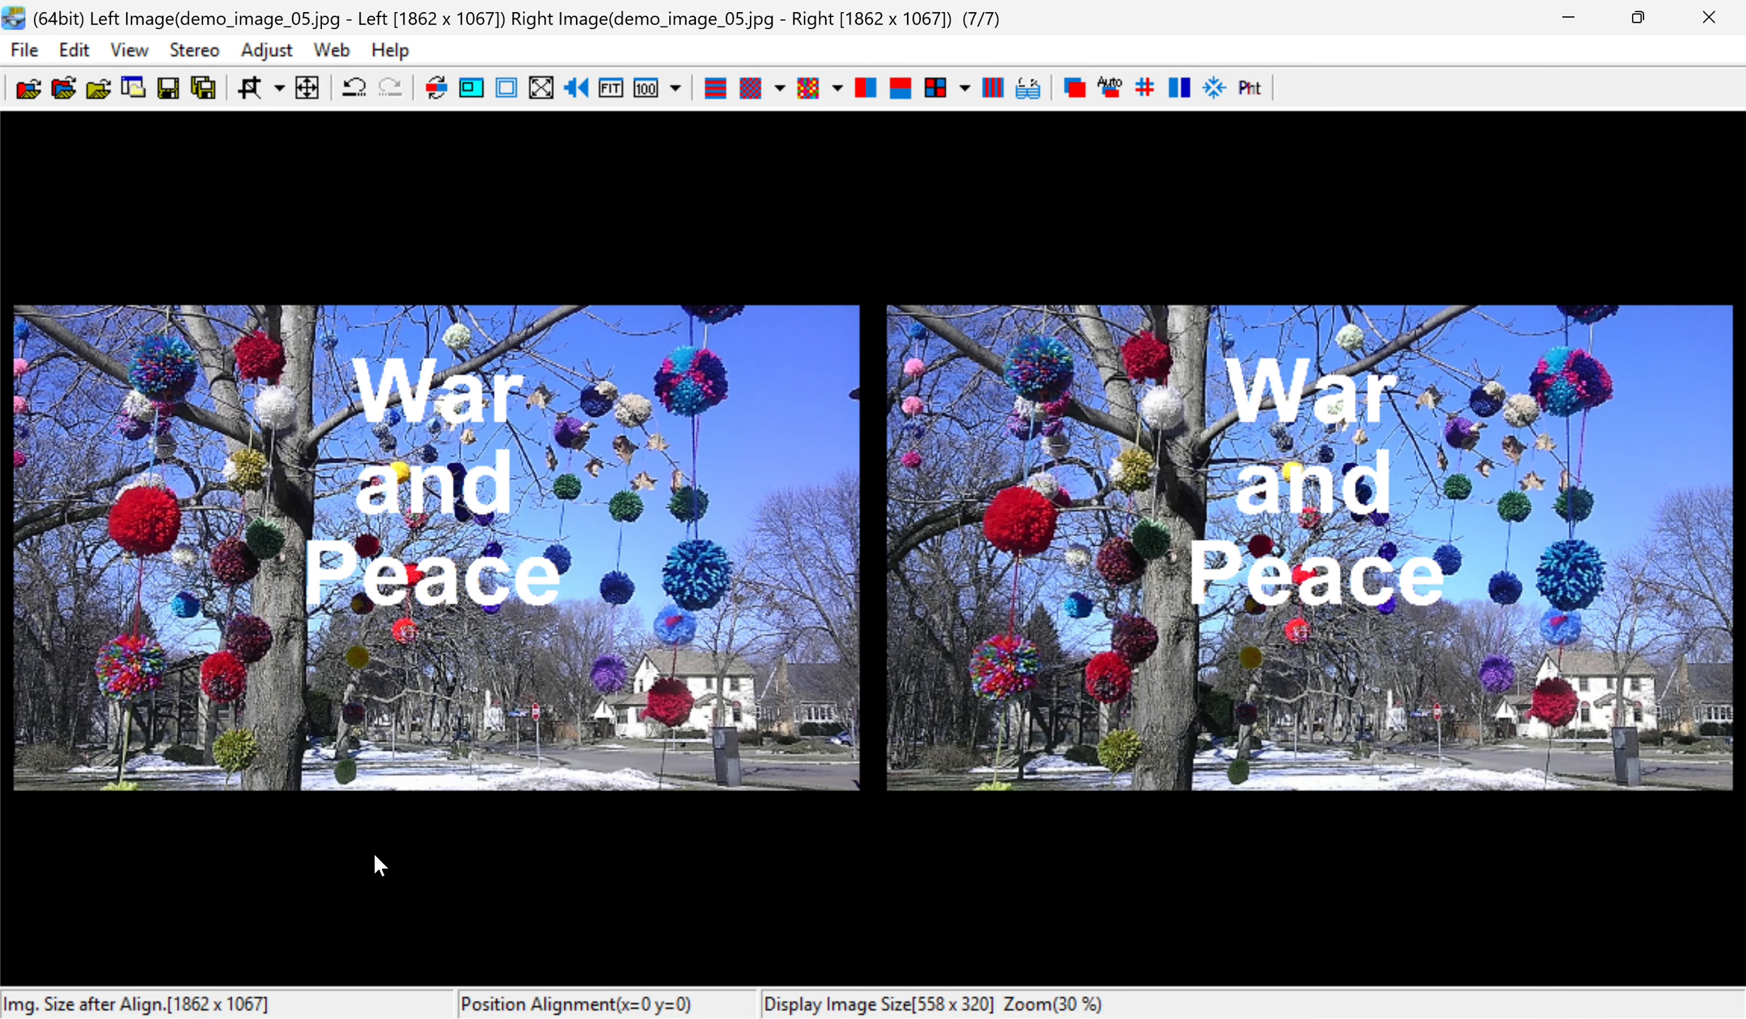